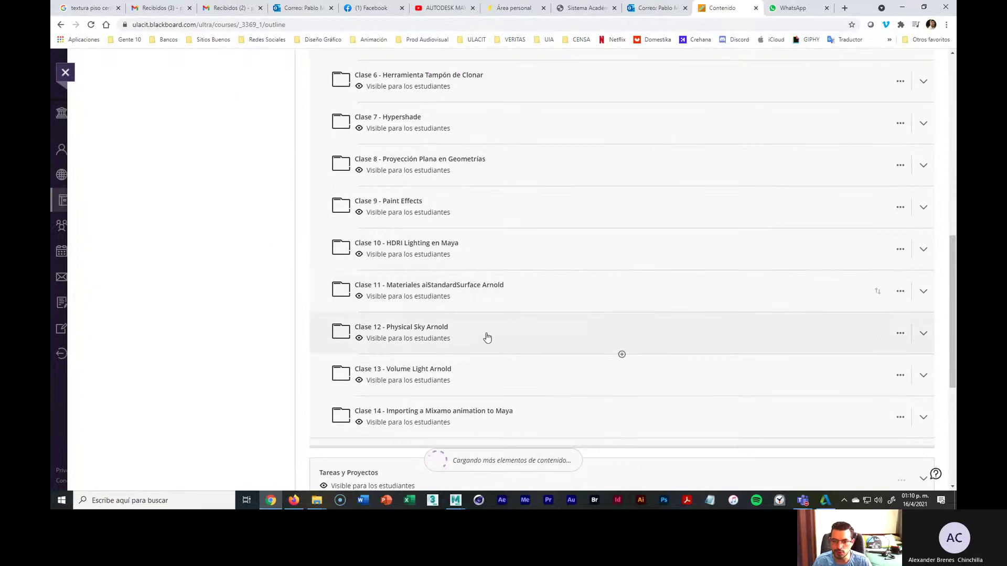
Step: Open the course folder Clase 12 - Physical Sky Arnold and look through its files
left_click(487, 337)
scroll(501, 336, "down", 3)
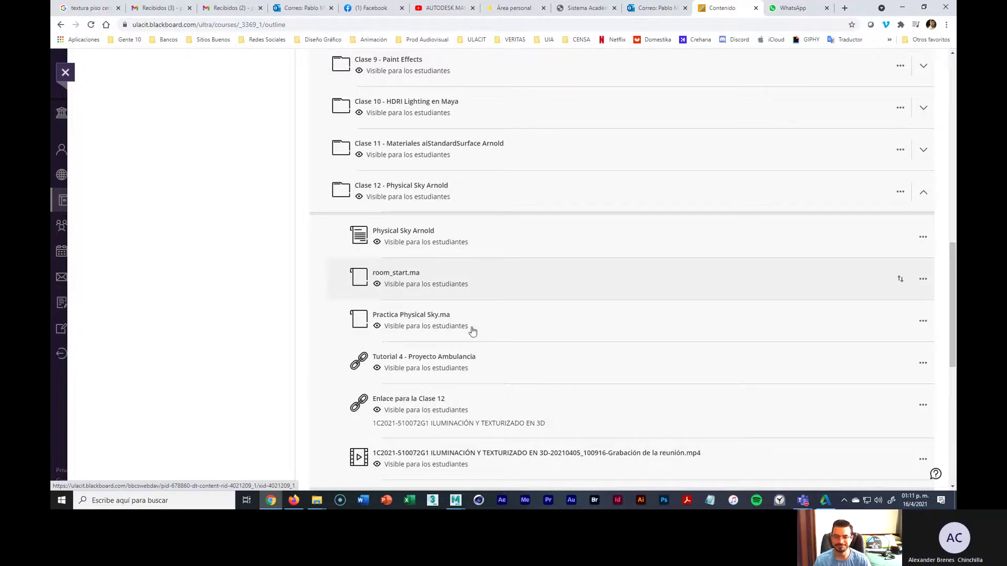
scroll(682, 339, "down", 2)
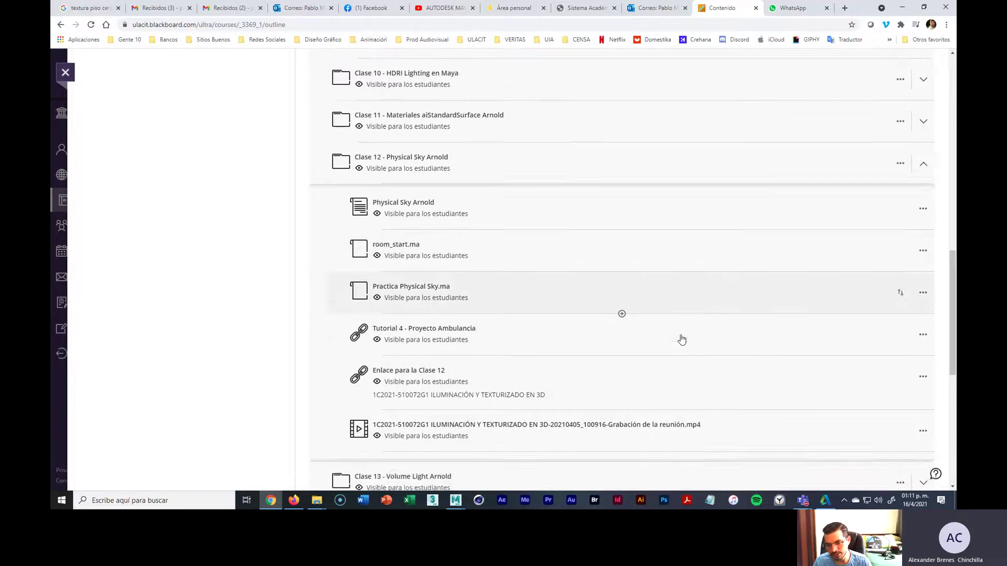
Step: Switch to File Explorer and select room_start.ma in the Clase 13 folder
left_click(903, 6)
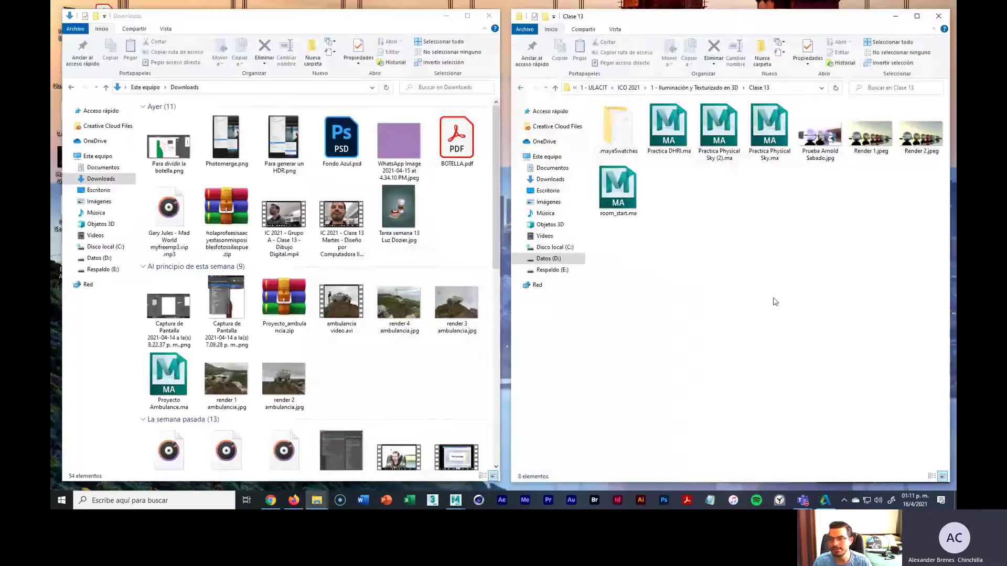
left_click(692, 88)
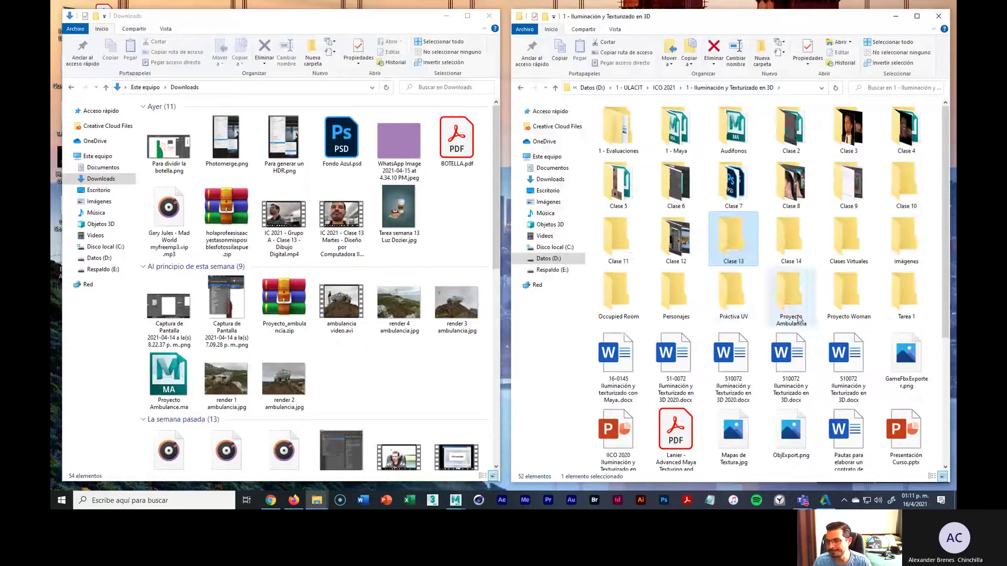
double_click(735, 239)
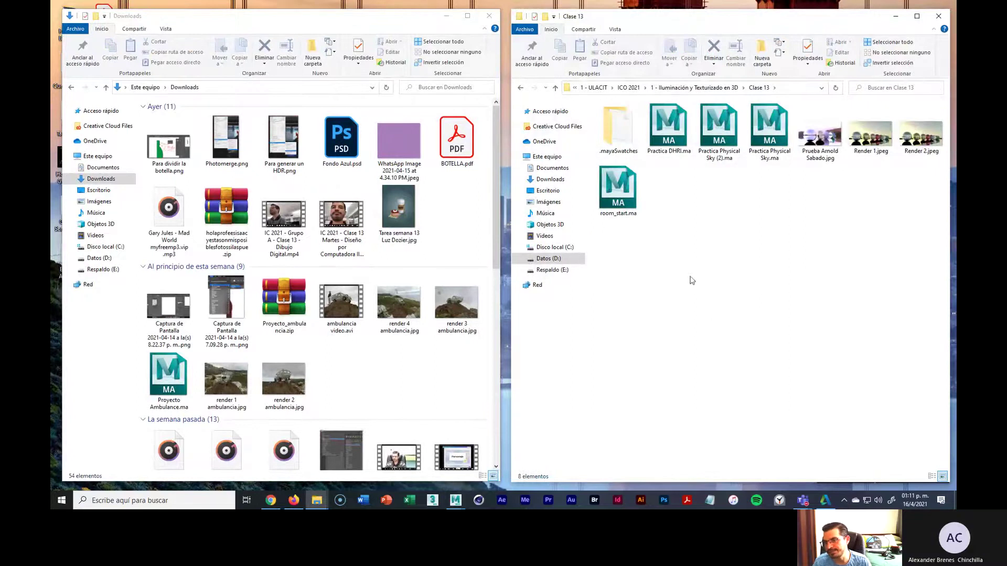
left_click(611, 198)
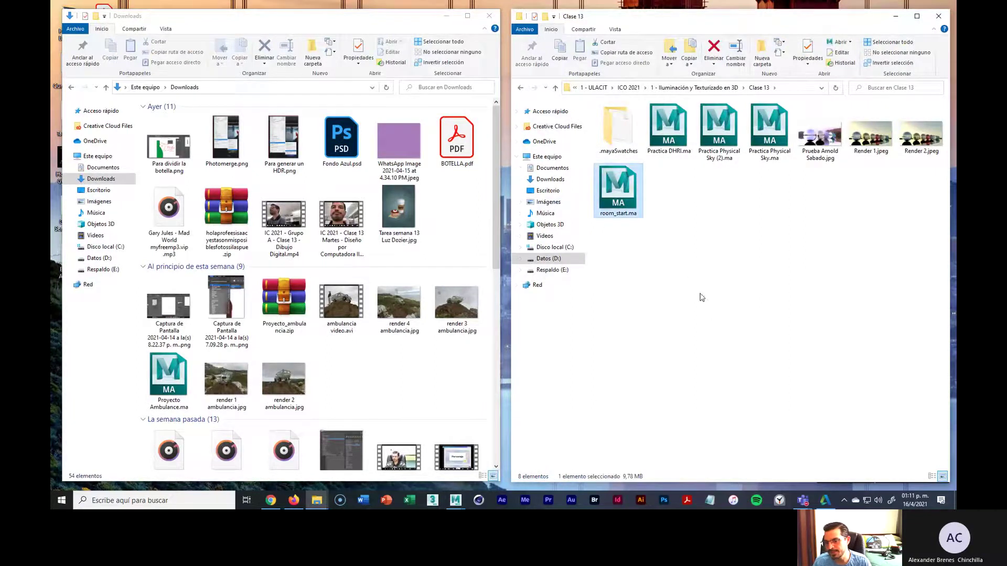
Step: Switch to the room_start scene in Maya and add an Arnold volume to it
left_click(461, 502)
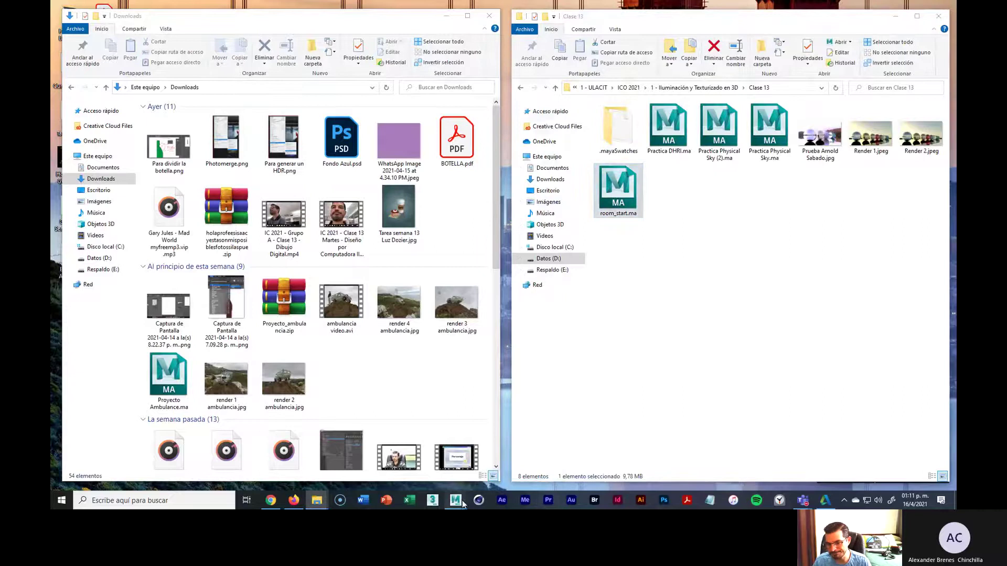
left_click(524, 464)
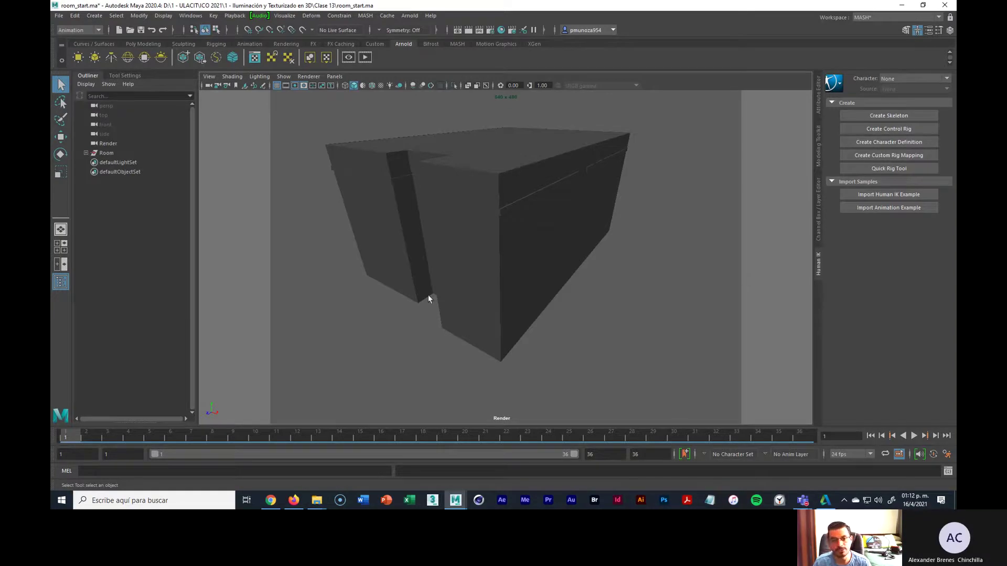
left_click(234, 59)
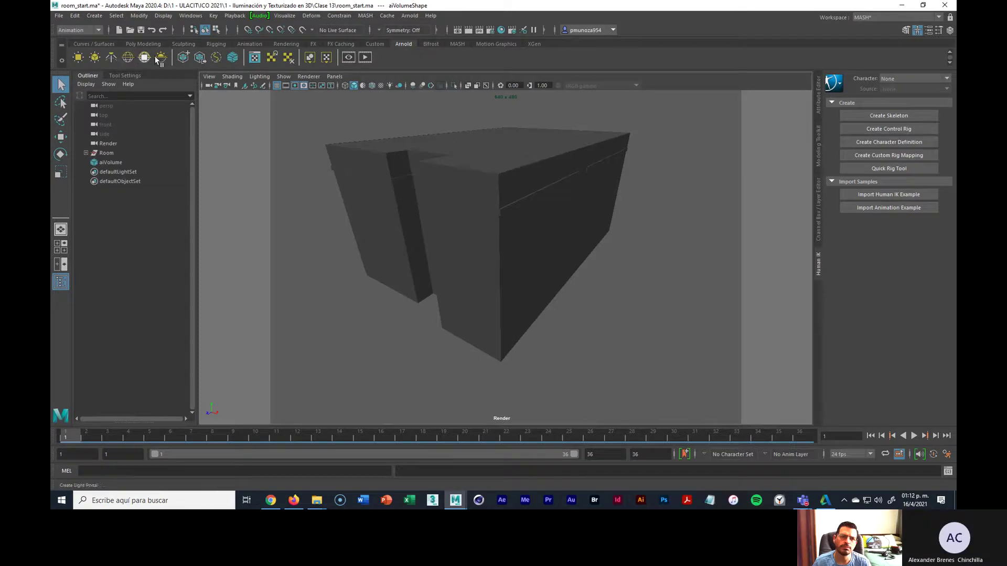
left_click(250, 142)
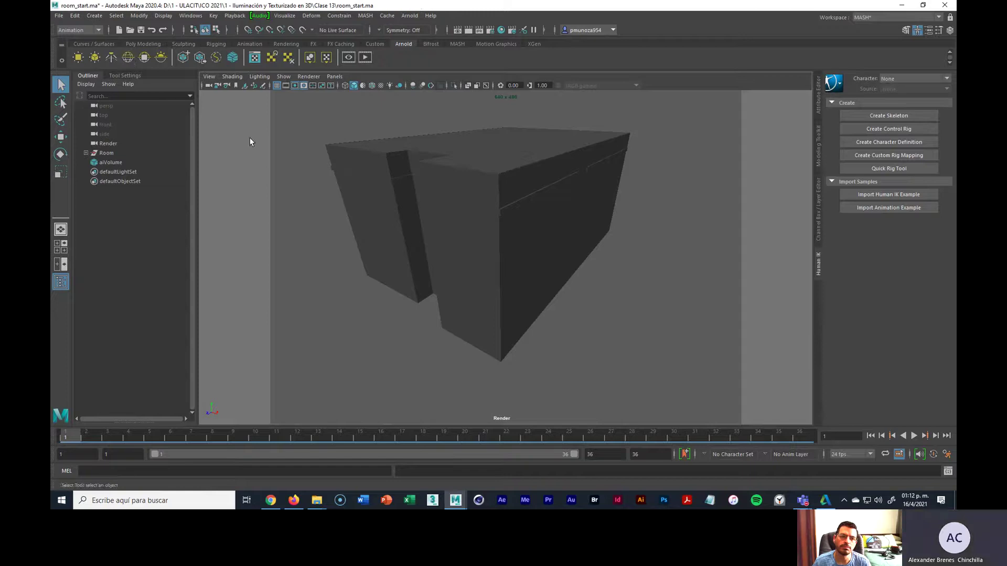
Step: Change the active menu set to Rendering
left_click(93, 32)
left_click(79, 40)
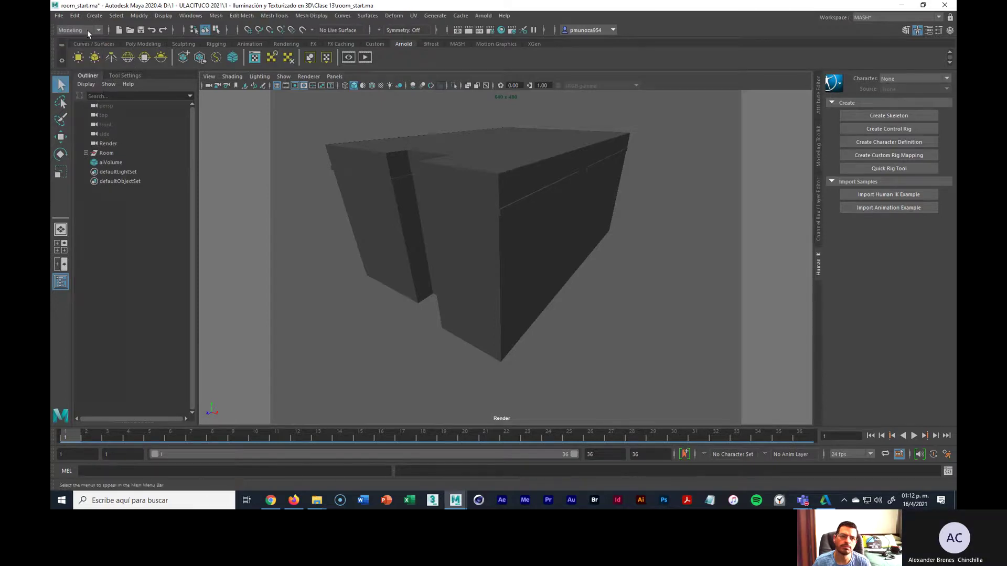
left_click(87, 30)
left_click(79, 78)
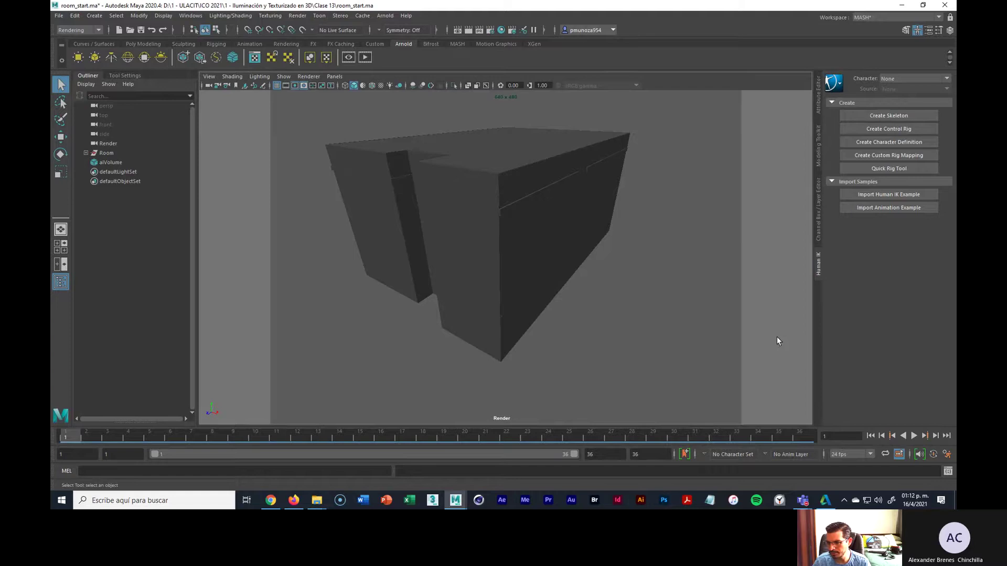
Step: Select the Render camera, play its animation and stop at frame 34 inside the room
left_click(107, 144)
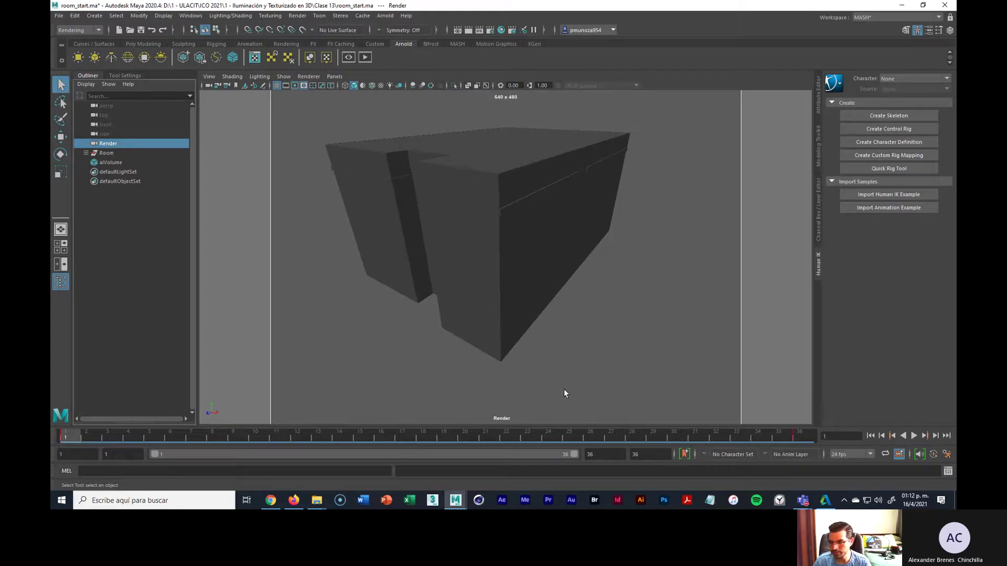
left_click(914, 435)
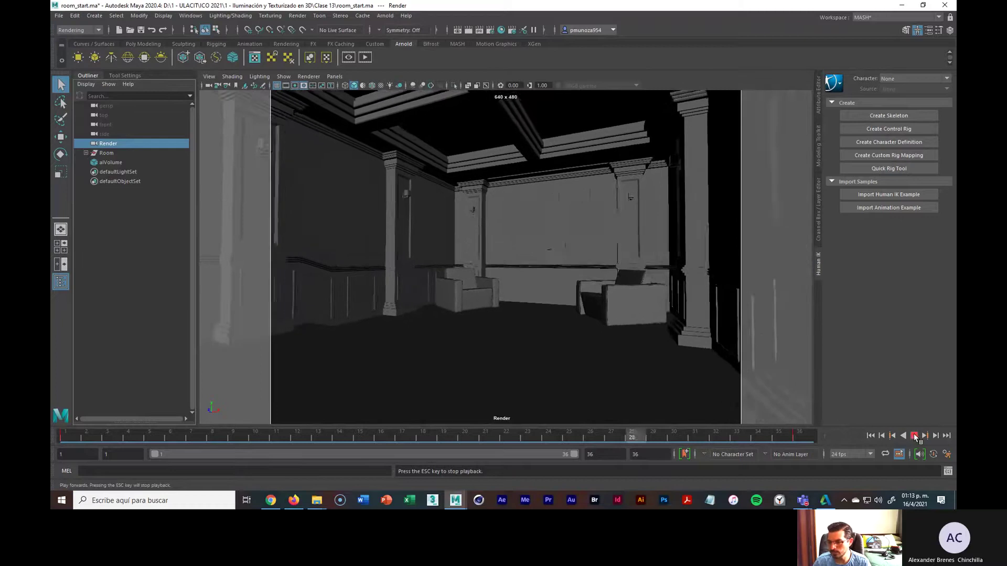
left_click(915, 435)
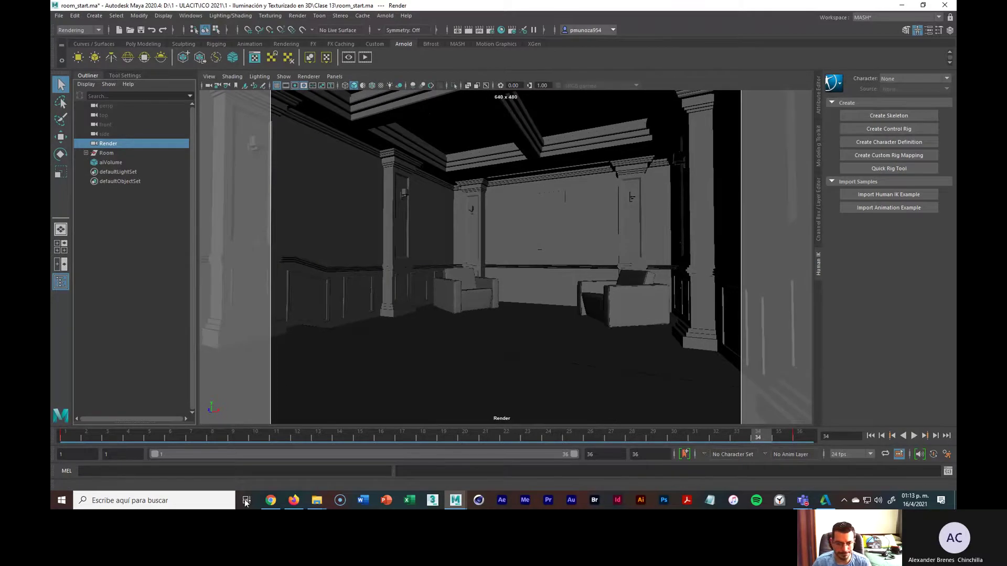
left_click(270, 500)
left_click(801, 6)
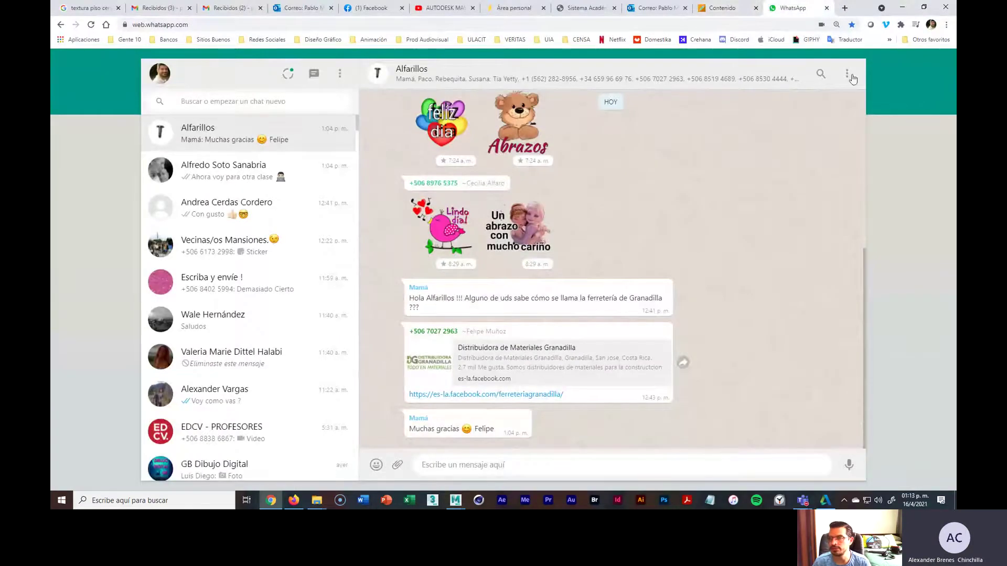
left_click(902, 7)
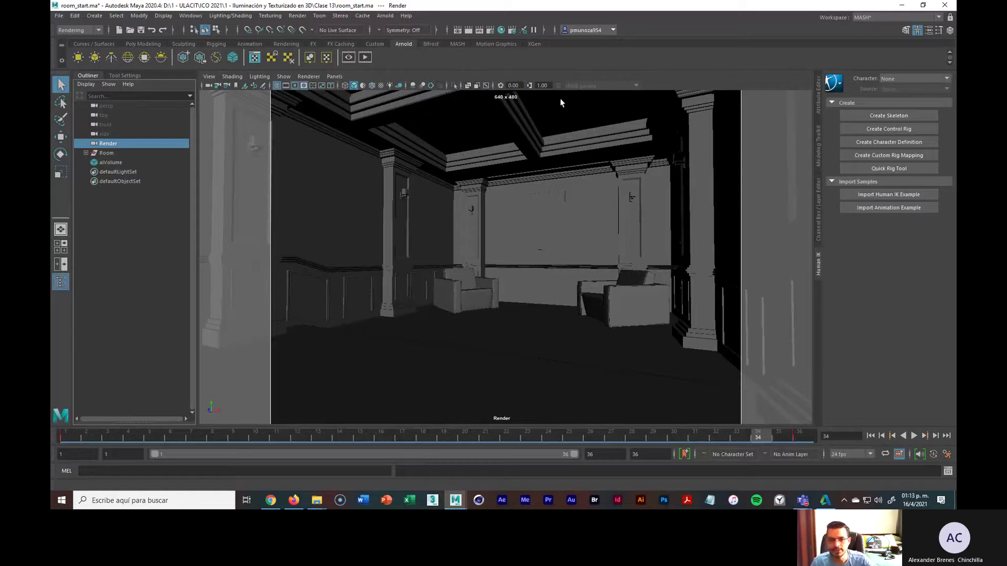
scroll(501, 166, "up", 5)
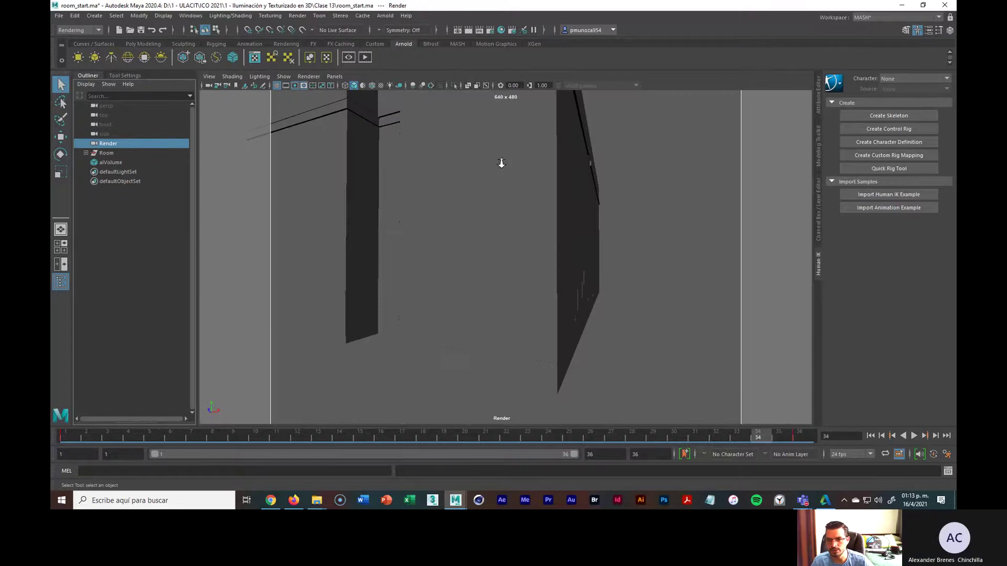
scroll(501, 166, "down", 5)
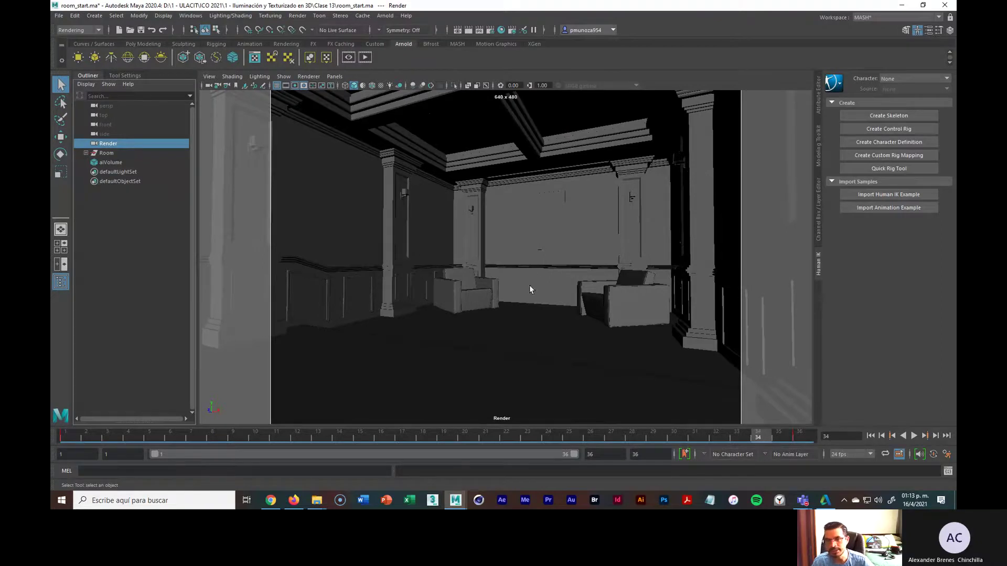
Step: Set the renderer to Maya Hardware 2.0 in the render settings and review its specific and common options
left_click(489, 30)
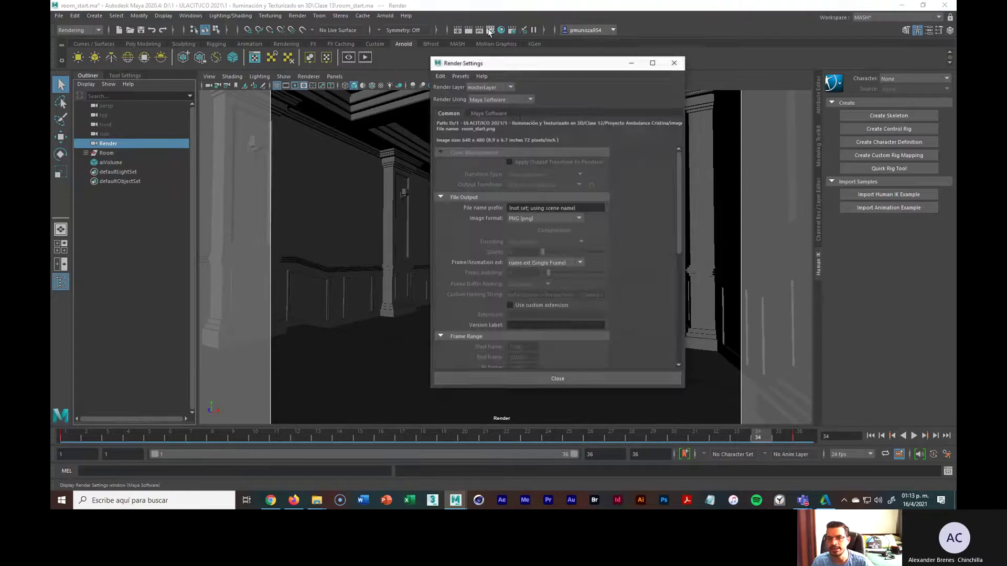
left_click(527, 99)
left_click(515, 118)
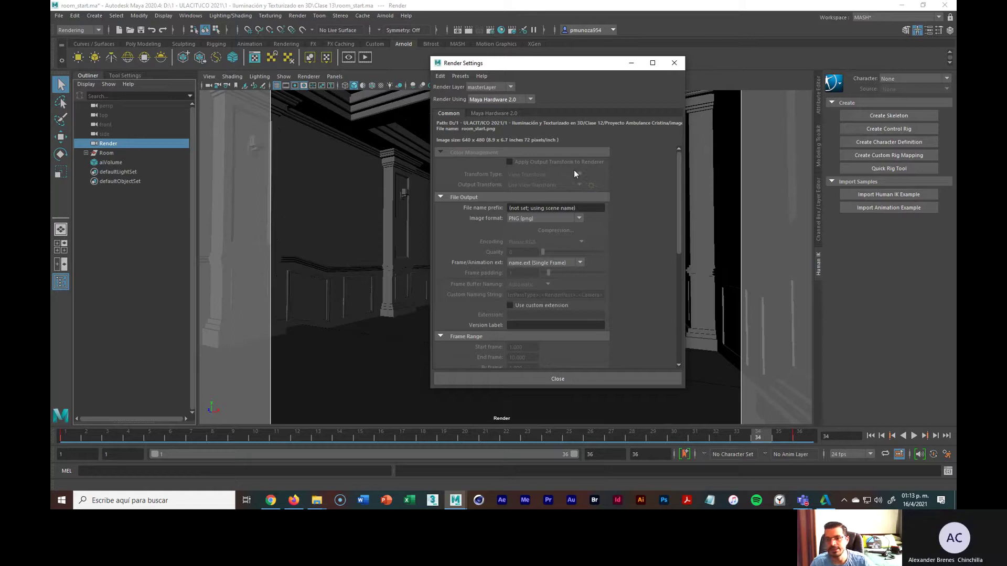
left_click(496, 112)
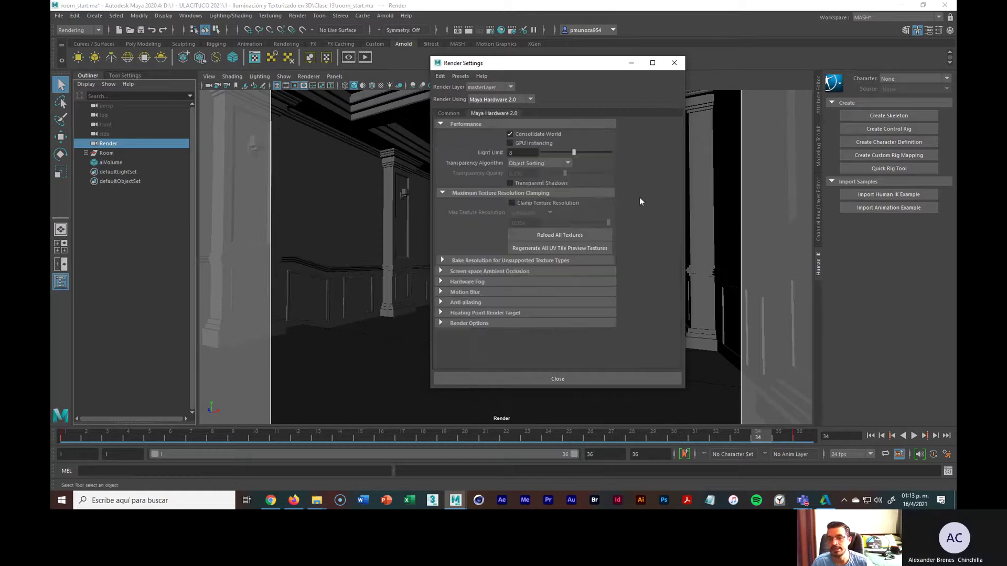
left_click(452, 113)
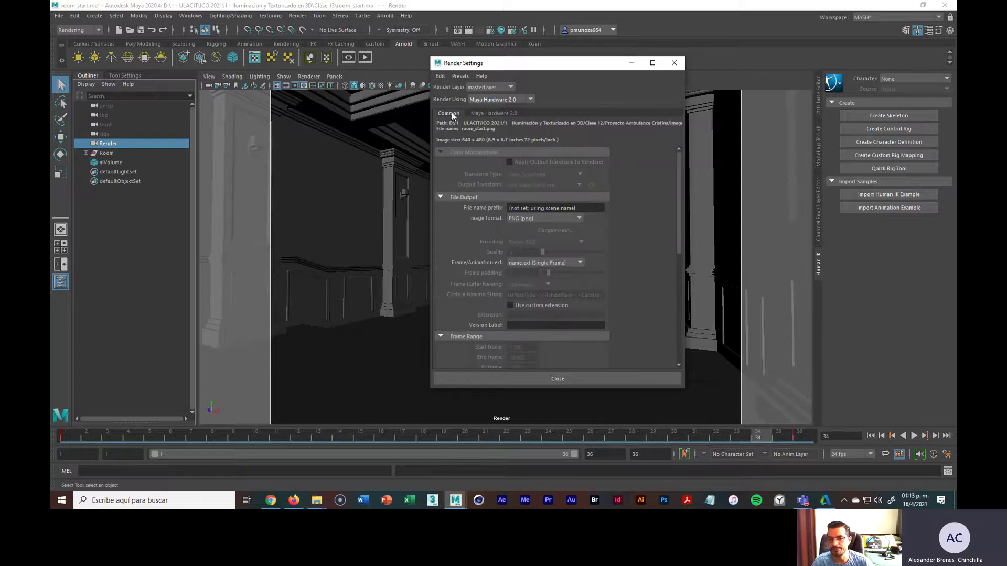
left_click(674, 62)
Step: Check the upper walls and the frame on the room's far wall by selecting them in turn
left_click(576, 217)
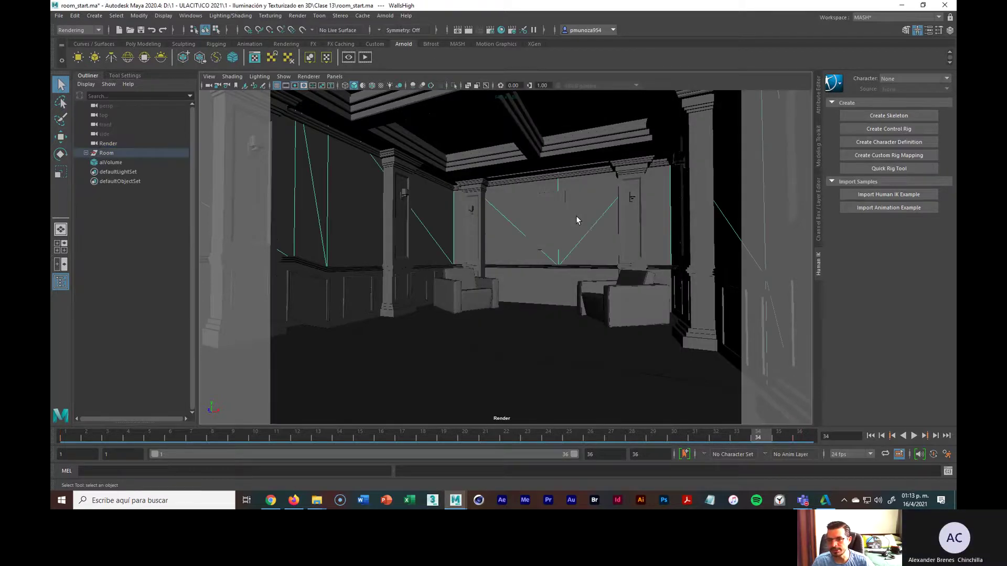
left_click(531, 224)
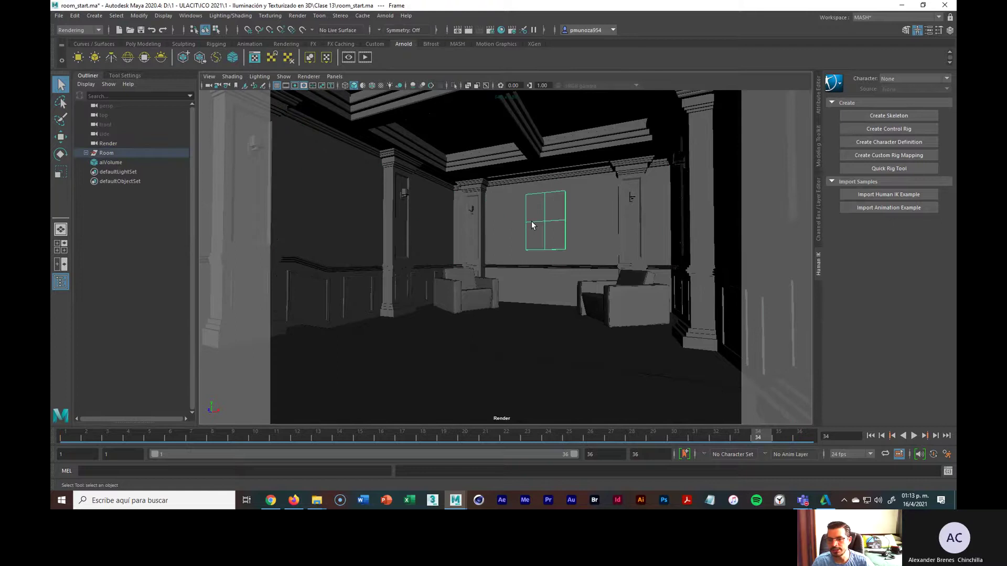
left_click(504, 224)
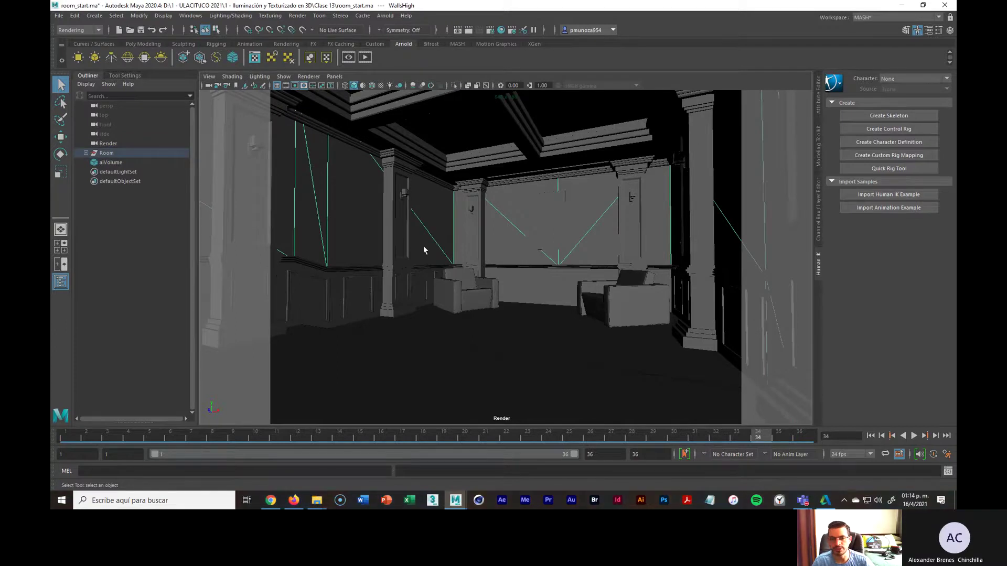
Step: Save the scene under the new name room_start_Arnold.ma in the Clase 13 folder
left_click(59, 16)
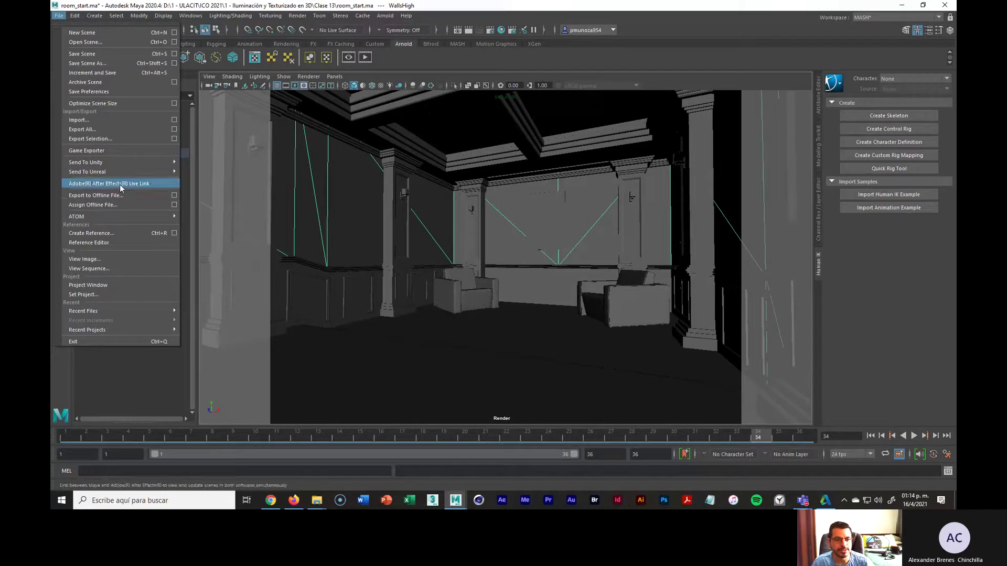
left_click(108, 62)
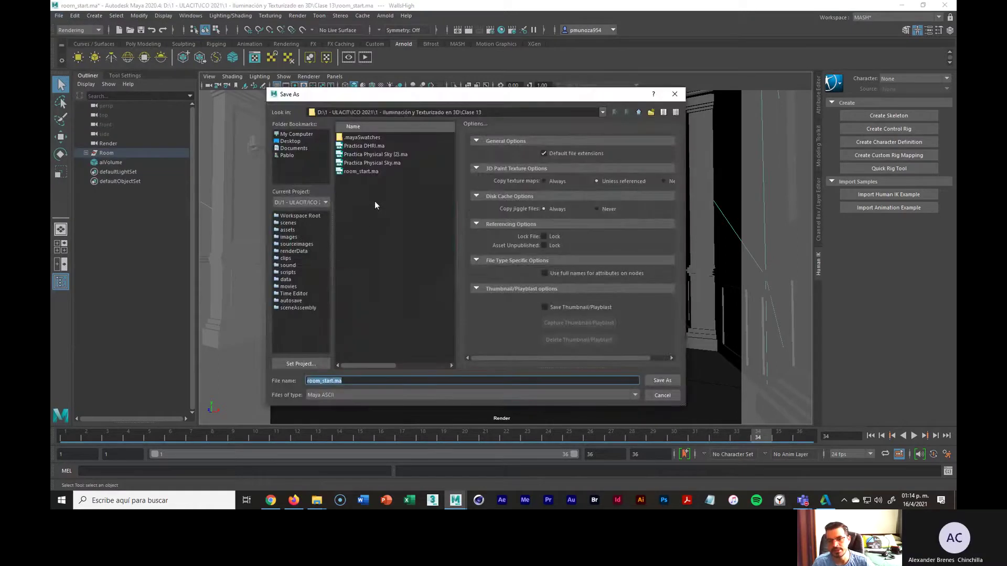
left_click(351, 381)
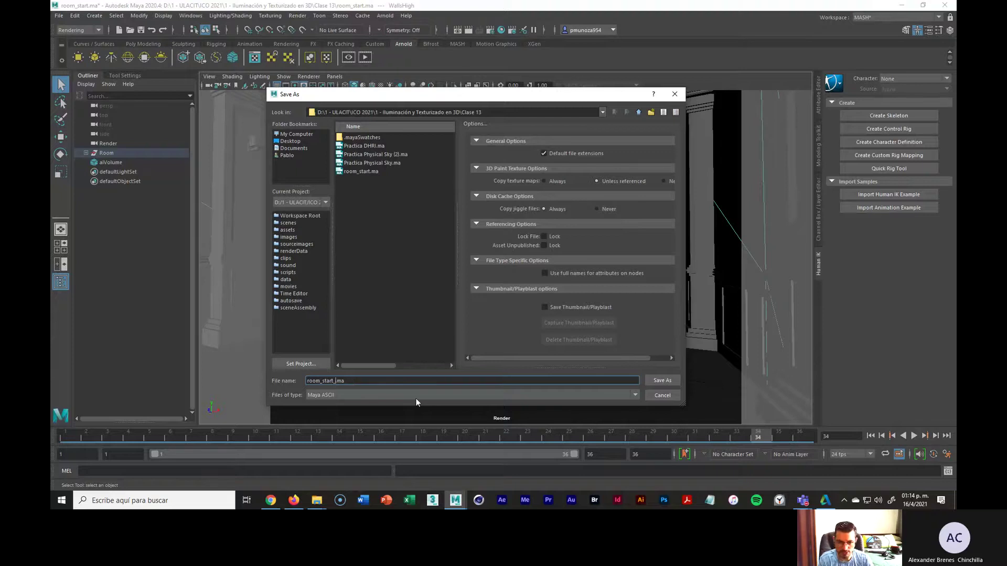
type("A")
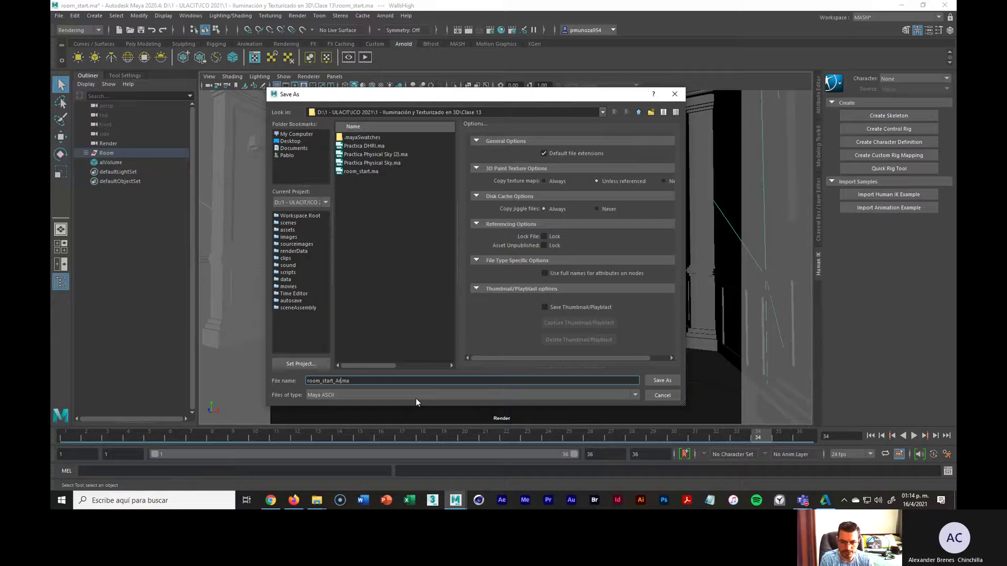
type("rnold")
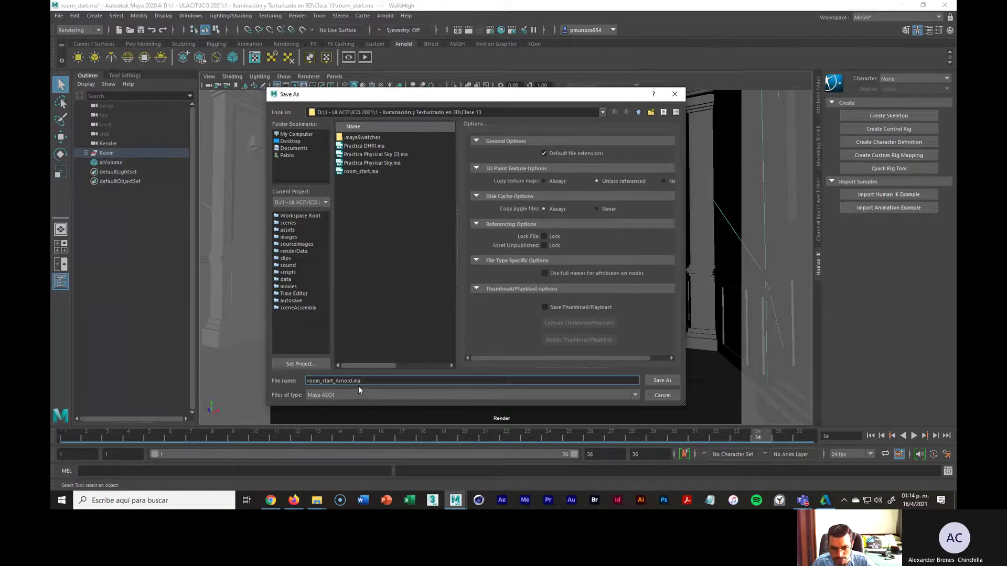
left_click(662, 380)
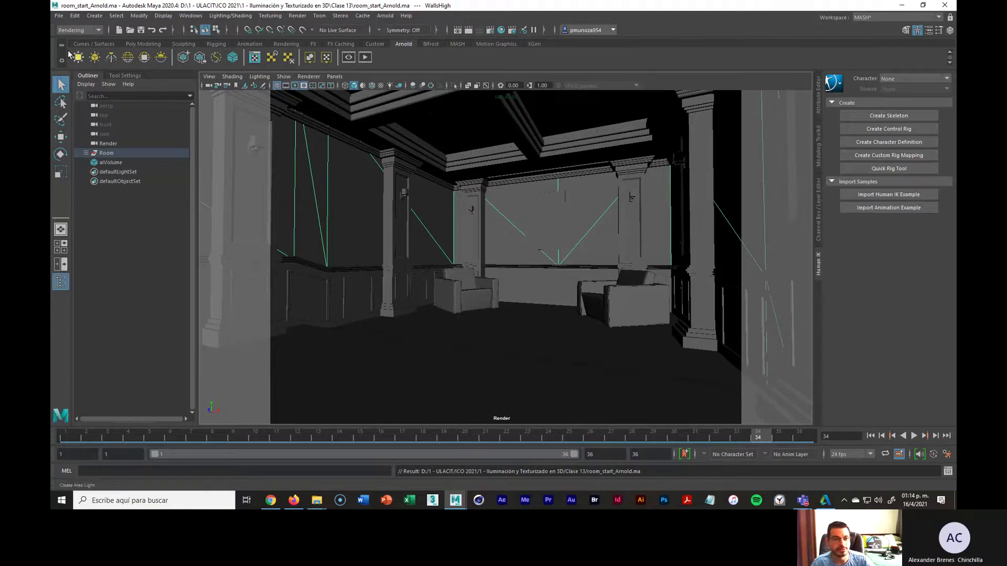
Step: Start a new Maya project from the Project Window and name it Ocupied Room
left_click(60, 17)
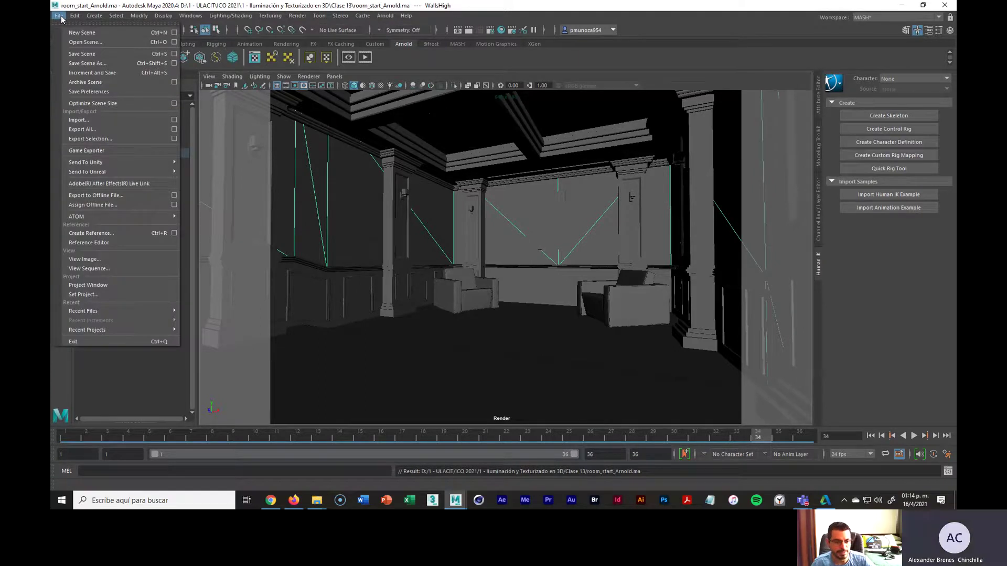
left_click(92, 284)
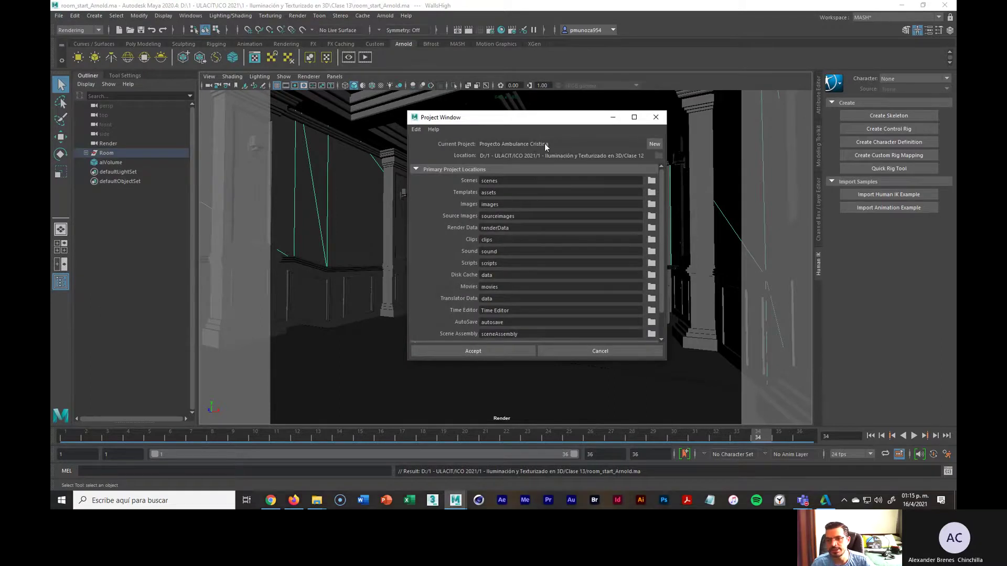
left_click(655, 144)
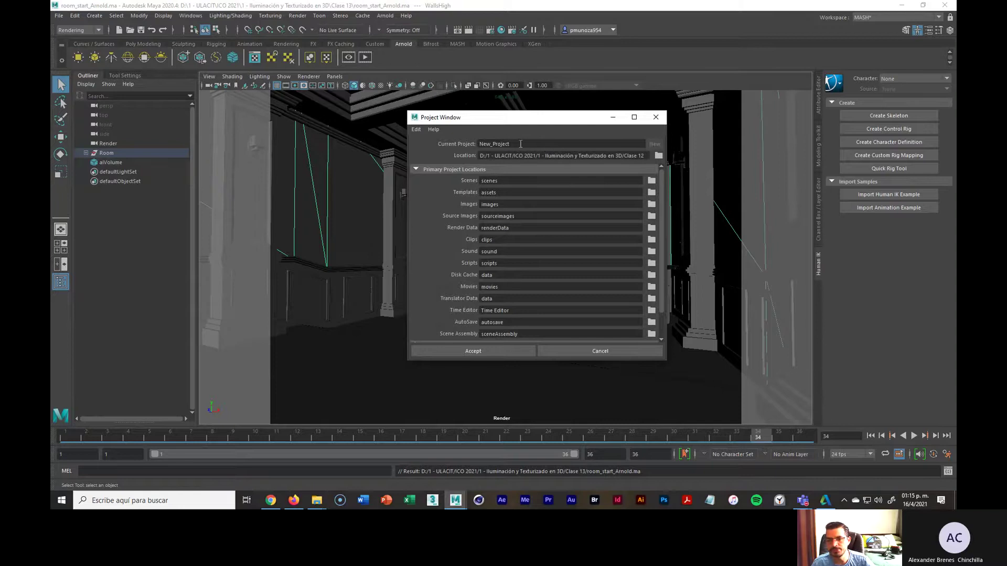
left_click_drag(521, 144, 453, 143)
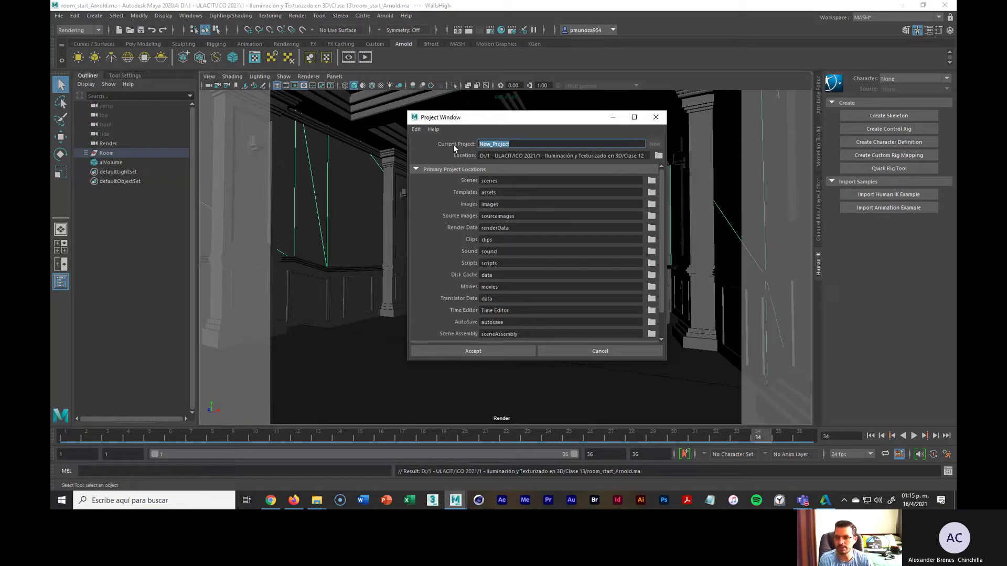
type("Ocupie")
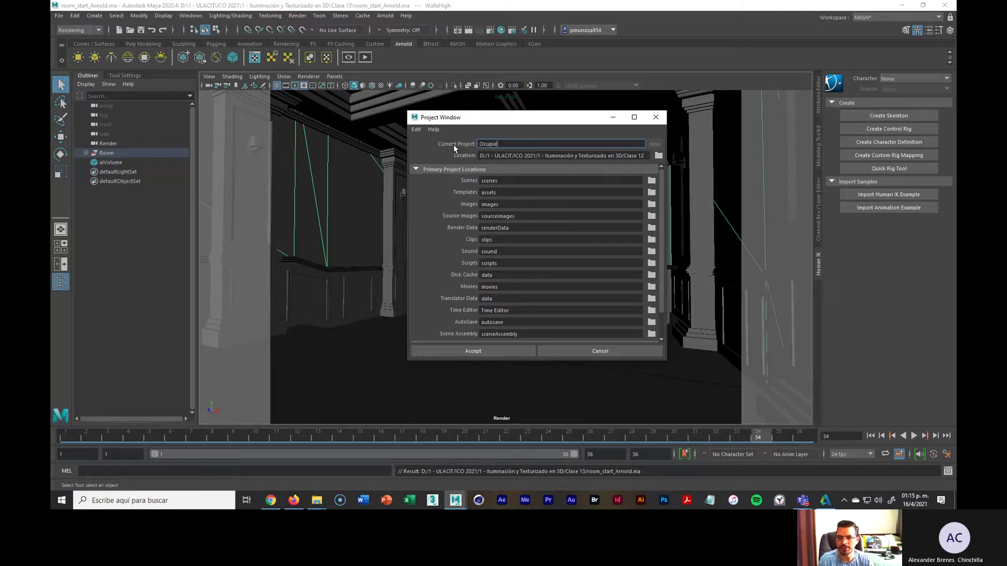
type("d Room")
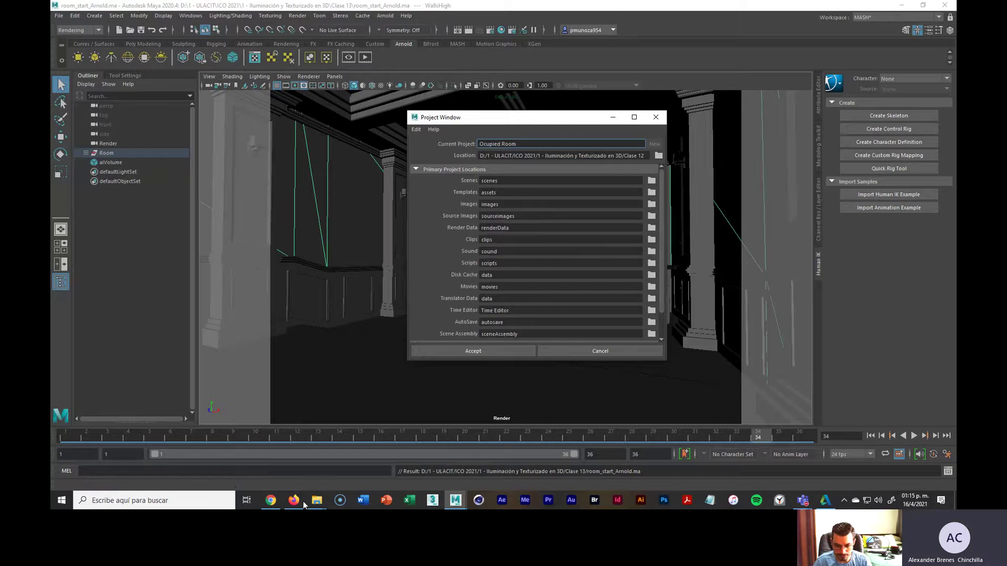
Step: Switch to Chrome, check the final project's title under Tareas y Proyectos in the Blackboard course, and correct the Maya project name to Occupied Room
left_click(270, 501)
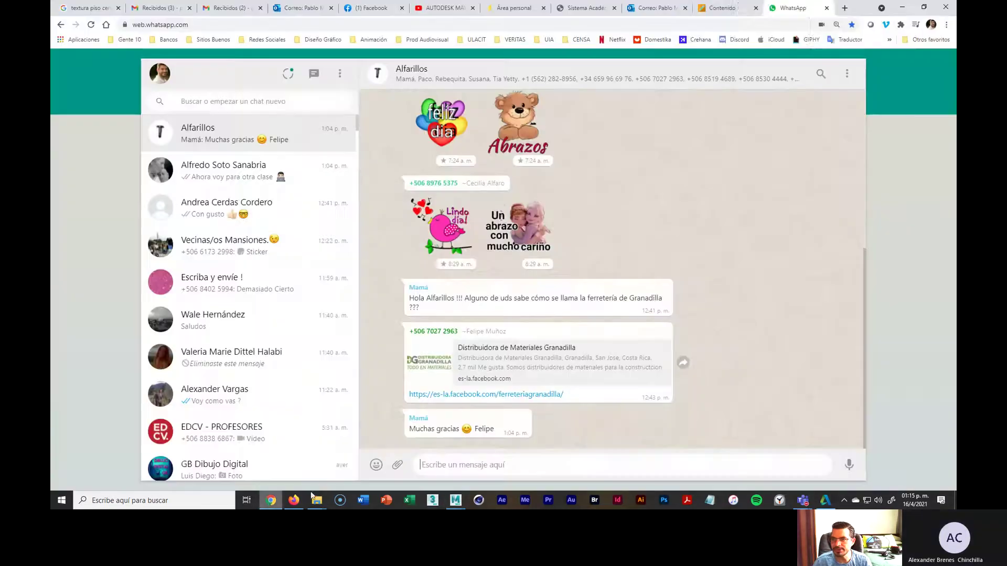
left_click(722, 8)
scroll(562, 194, "up", 5)
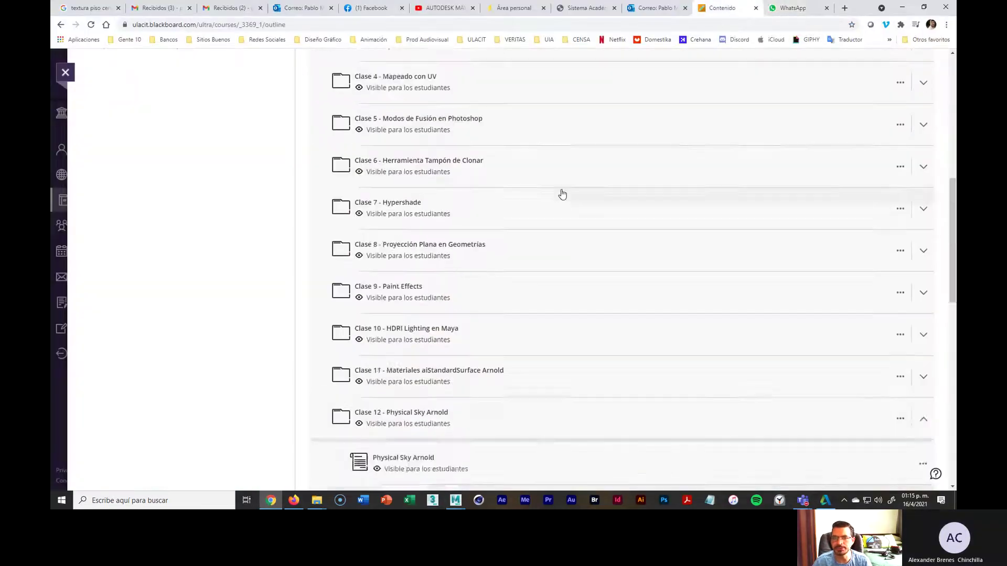
scroll(562, 194, "up", 8)
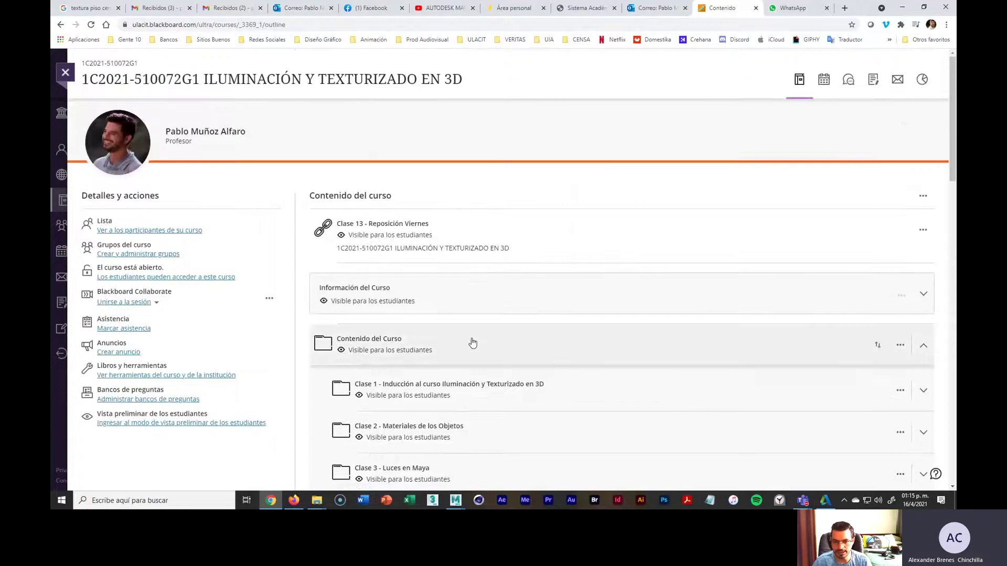
left_click(473, 342)
scroll(469, 357, "down", 1)
left_click(468, 362)
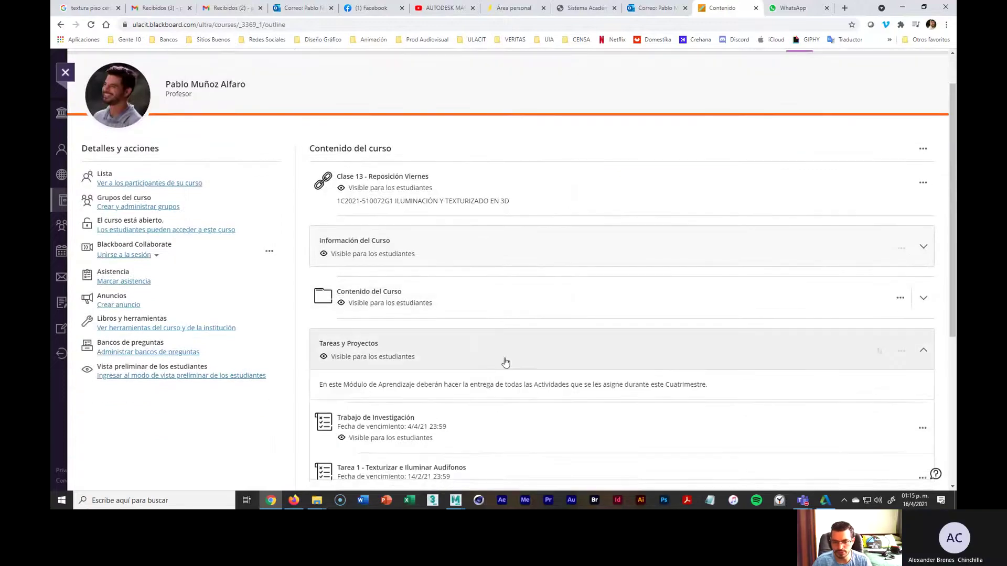
scroll(508, 377, "down", 5)
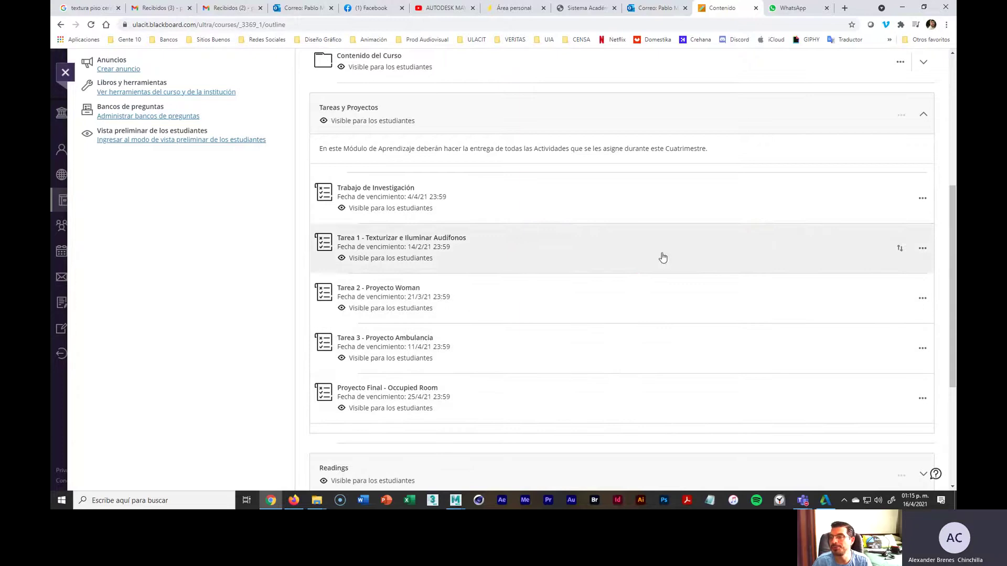
left_click(902, 8)
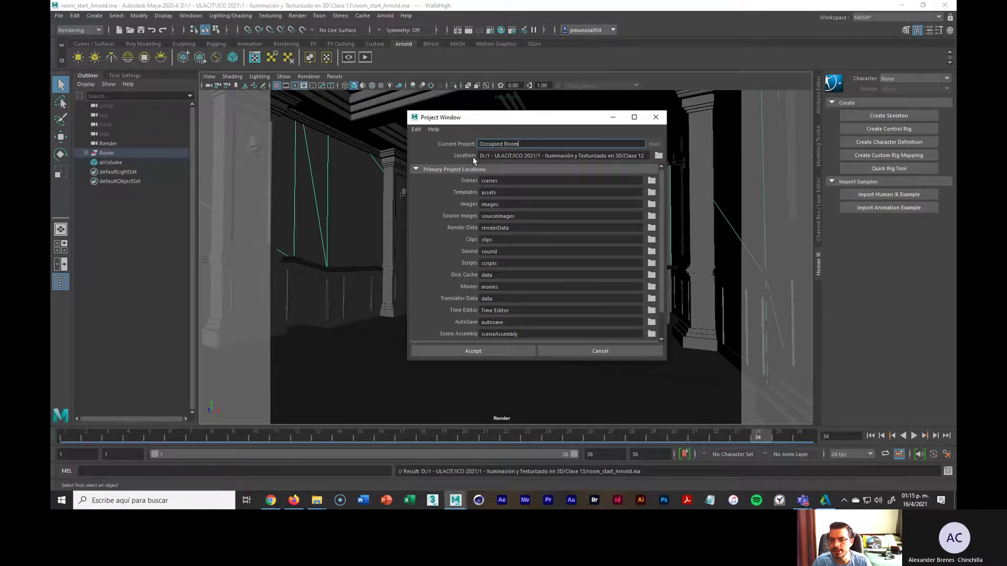
Step: Set the project's location to the Clase 13 folder inside 1 - Iluminación y Texturizado en 3D and create the project
left_click(658, 156)
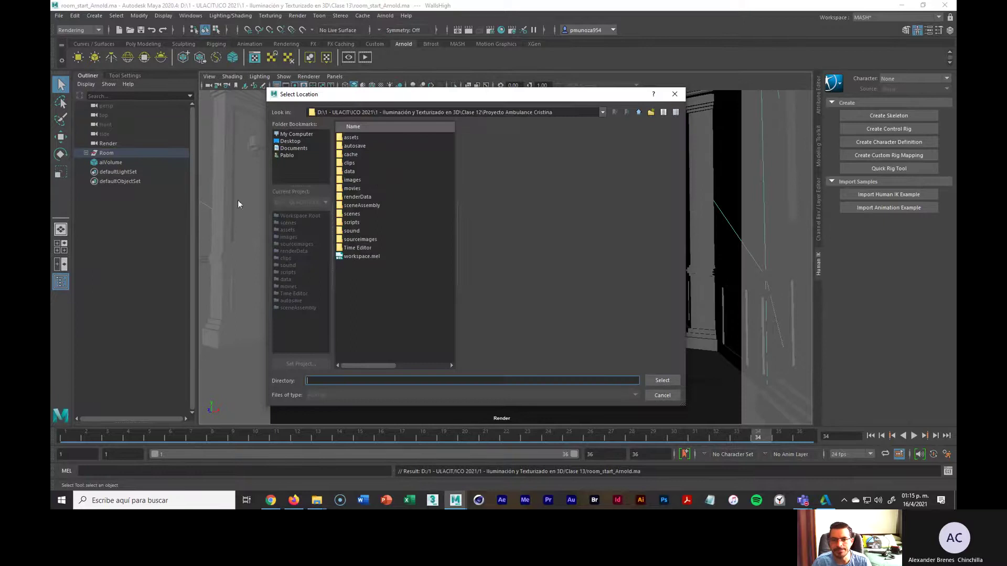
left_click(294, 135)
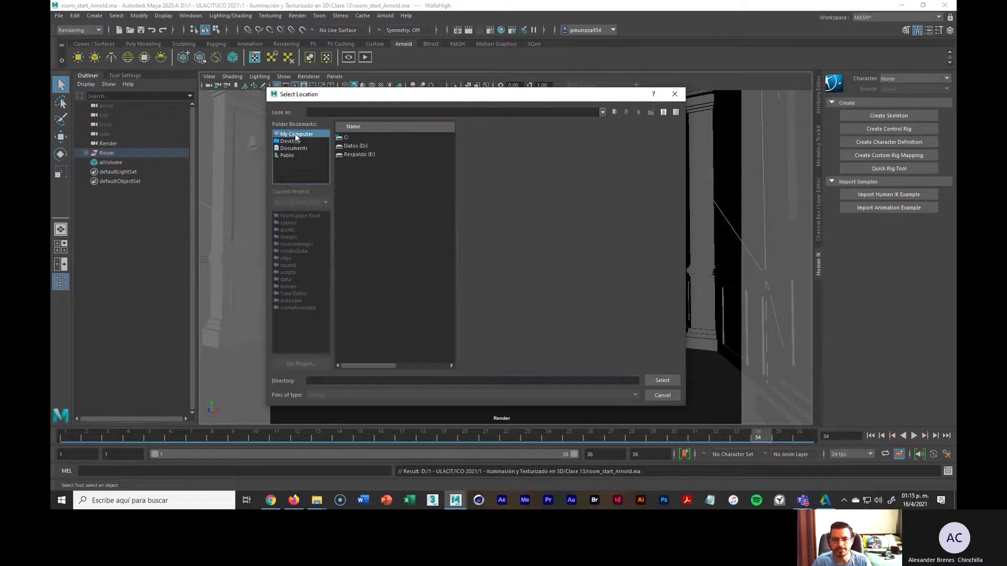
double_click(359, 145)
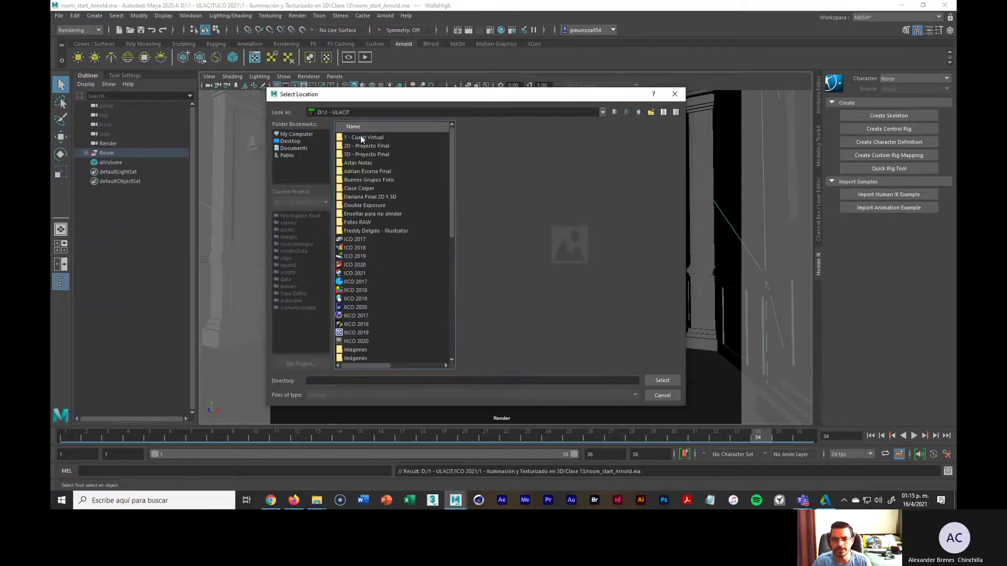
double_click(351, 273)
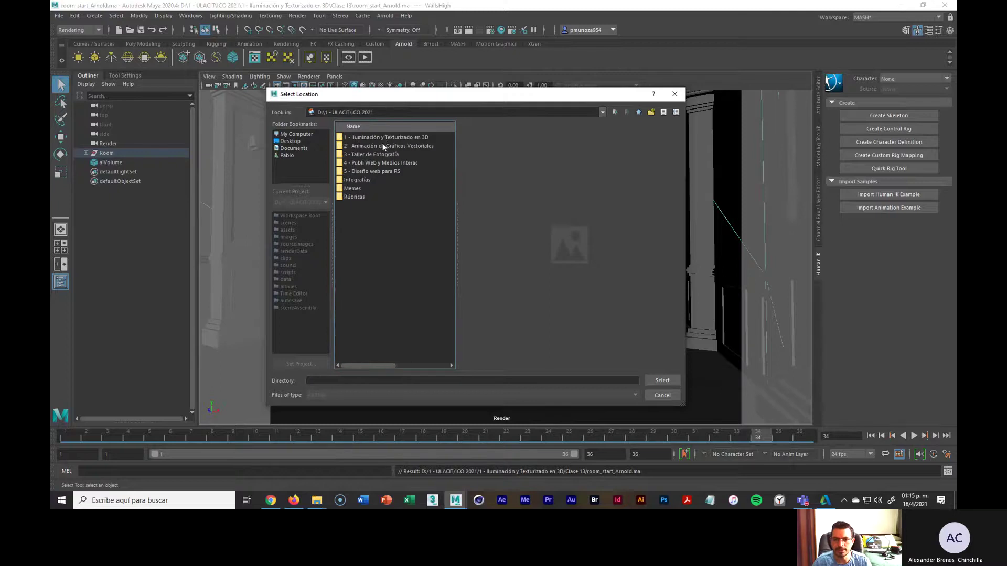
double_click(382, 138)
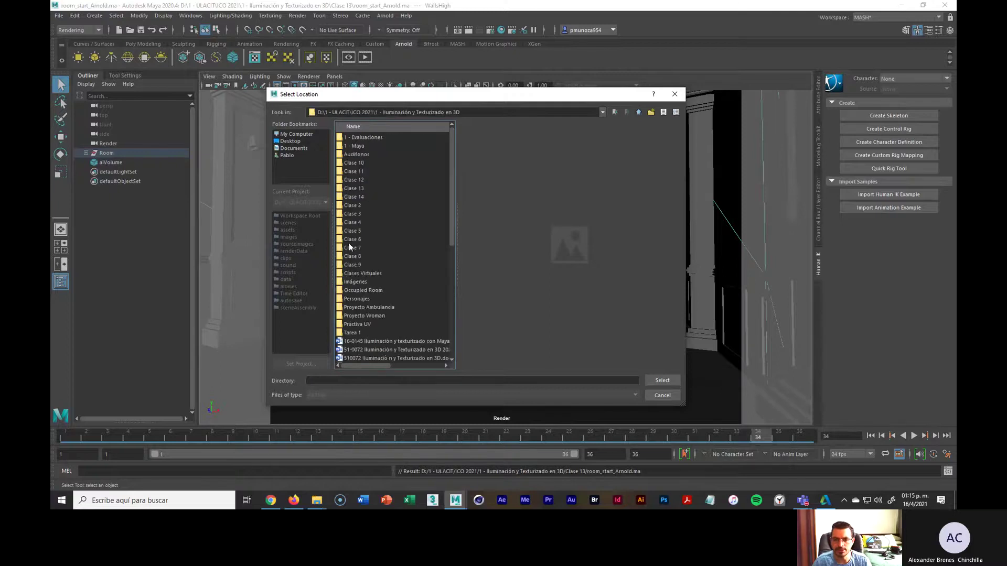
double_click(354, 188)
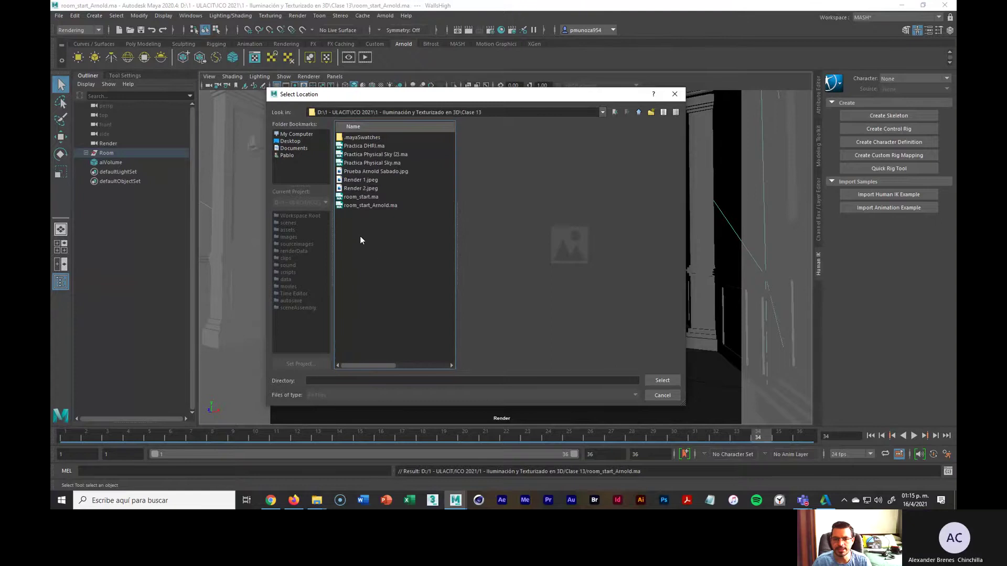
left_click(638, 112)
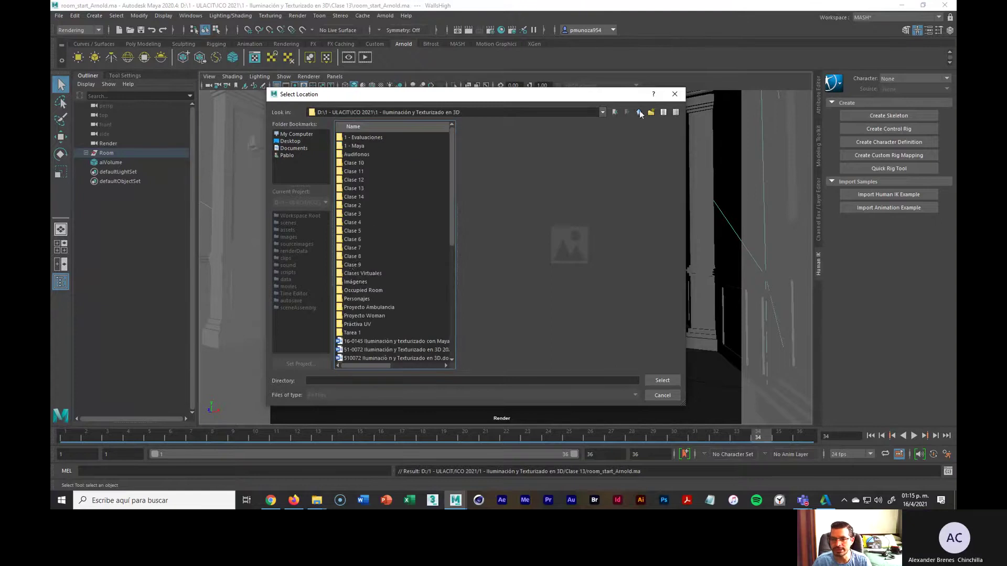
left_click(357, 190)
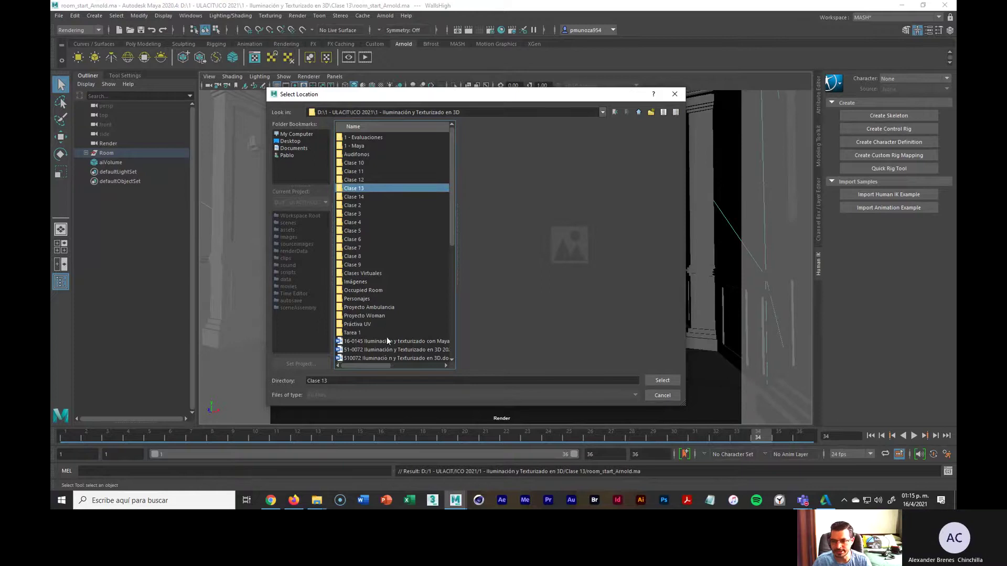
left_click(666, 380)
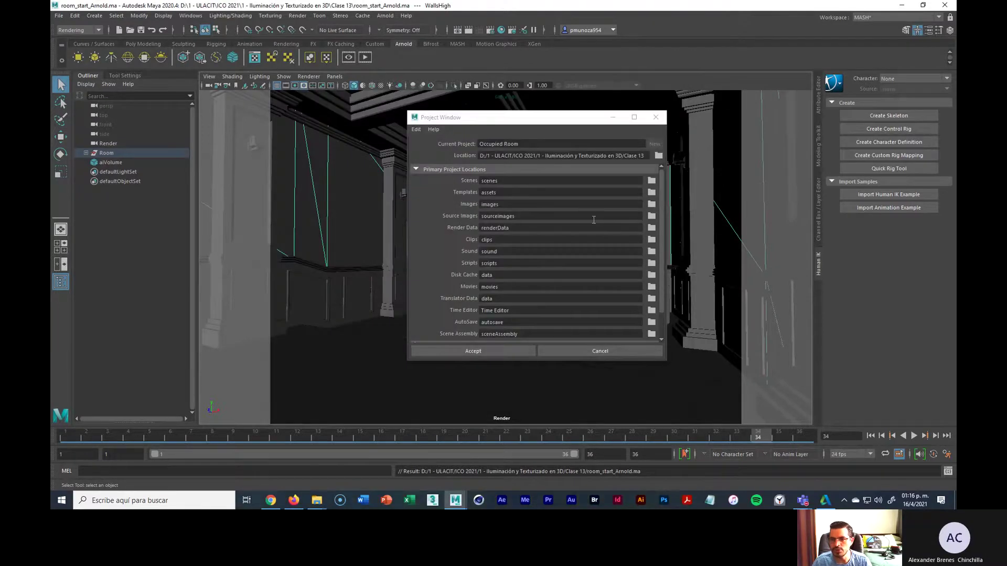
left_click(535, 145)
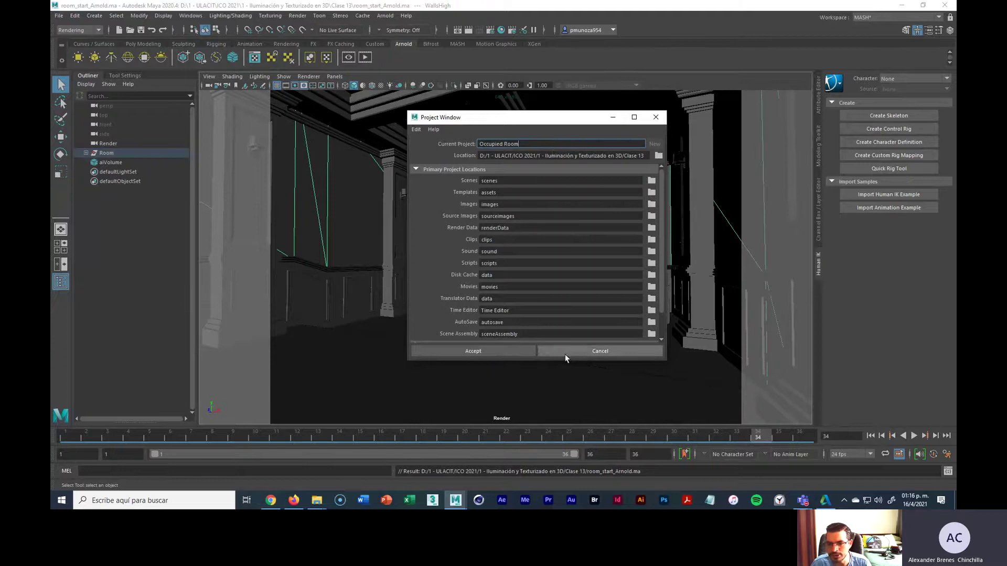
left_click(501, 354)
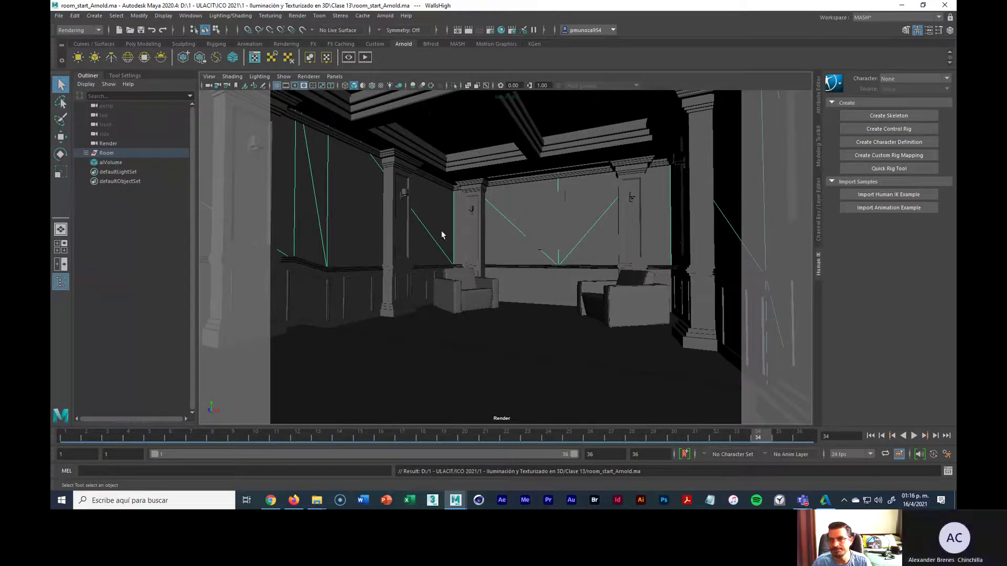
Step: Switch to File Explorer and examine the Occupied Room project folder and its scenes subfolder inside Clase 13
left_click(901, 6)
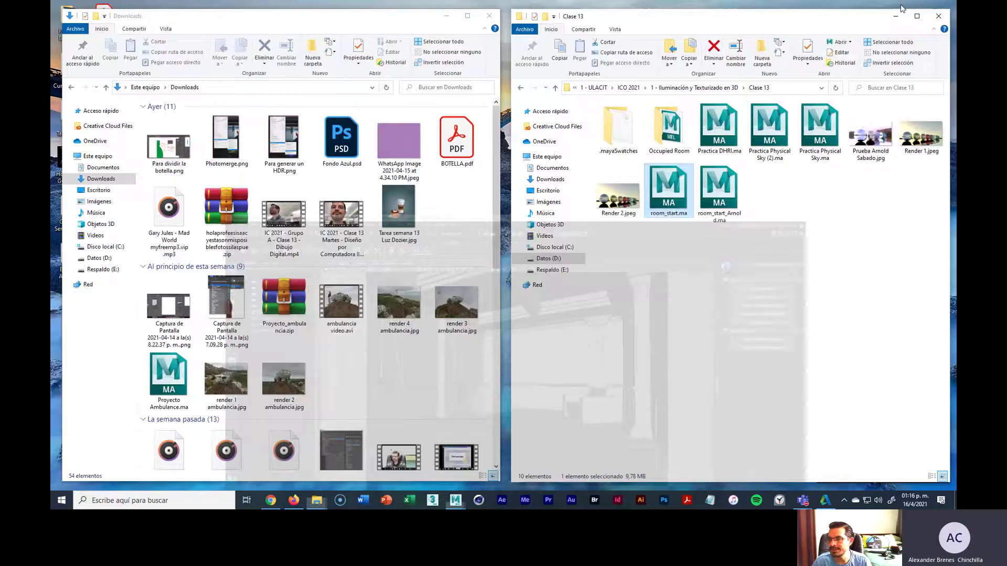
left_click(692, 87)
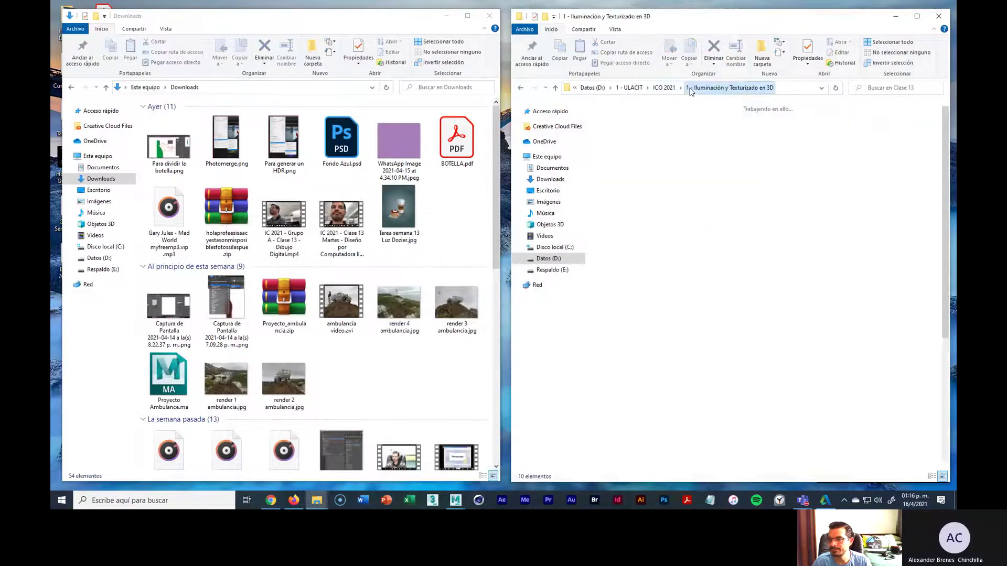
double_click(724, 242)
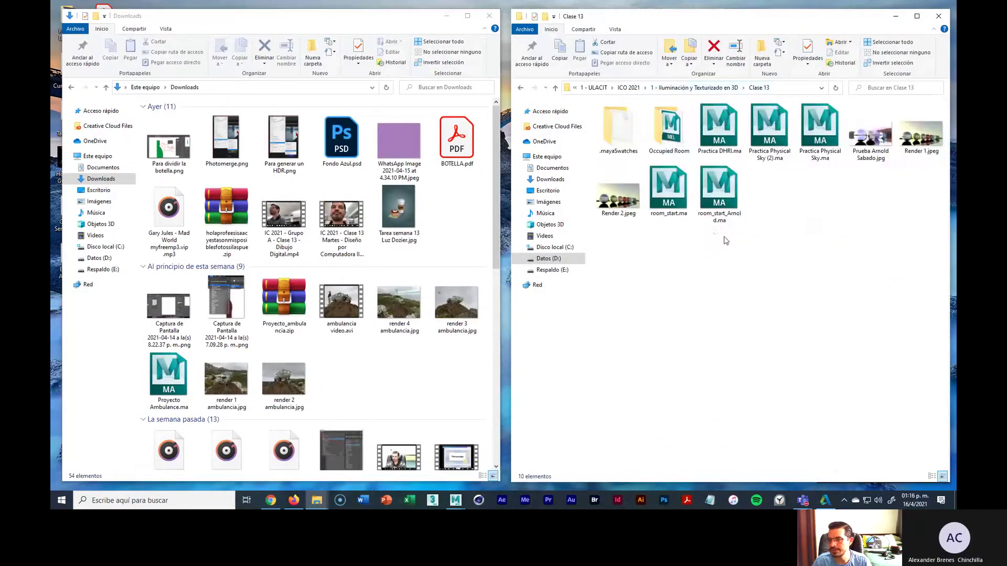
double_click(669, 130)
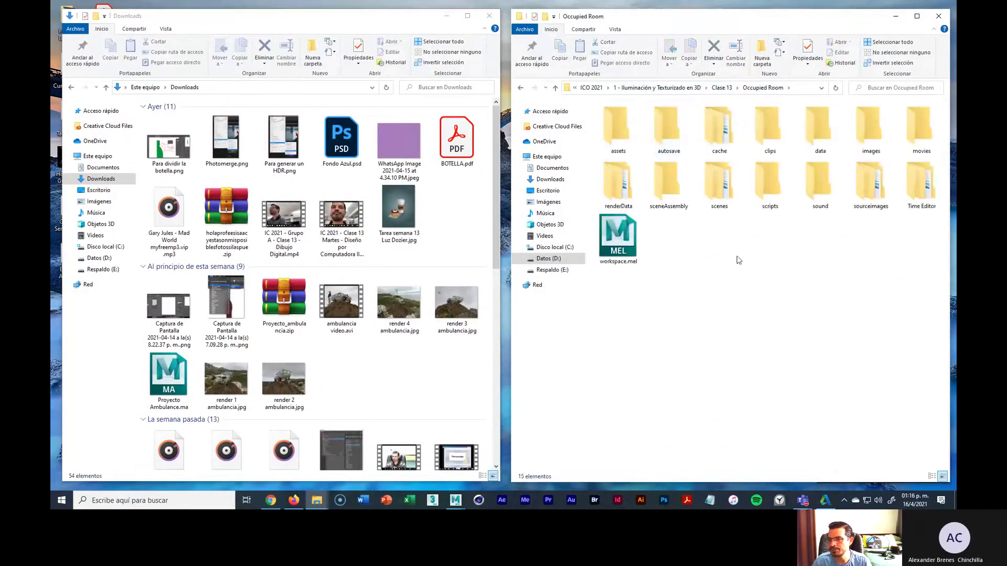
double_click(717, 190)
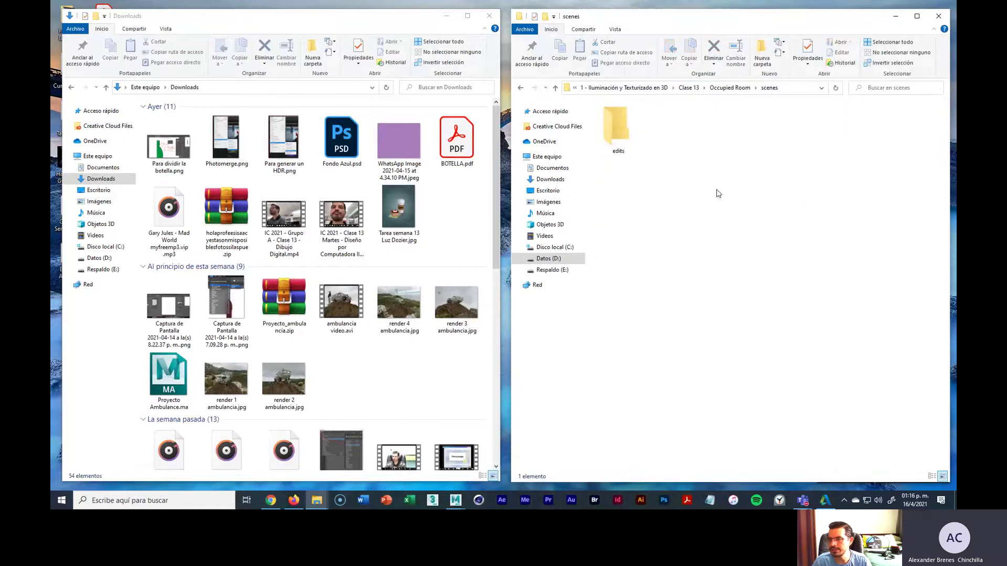
left_click(731, 89)
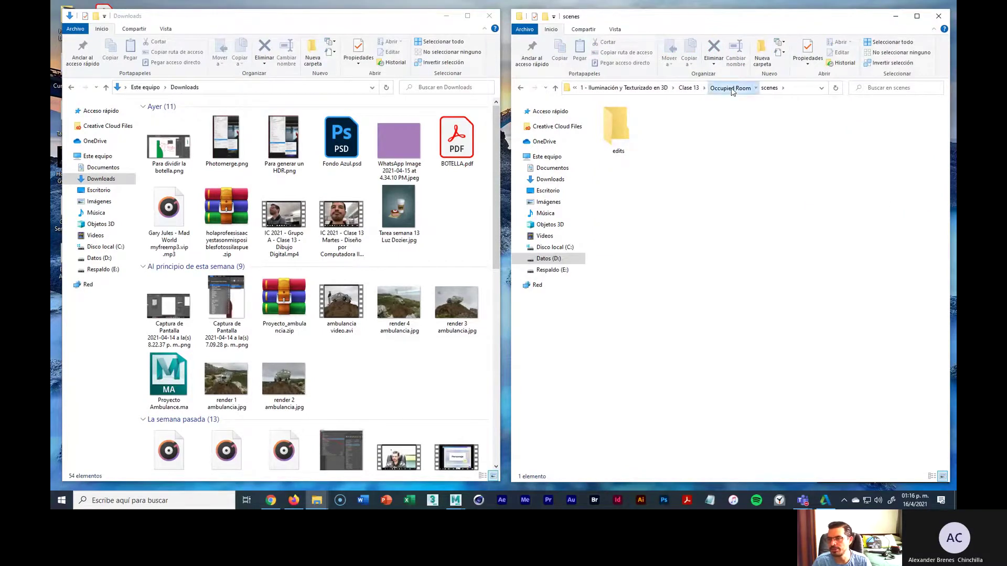
left_click(725, 87)
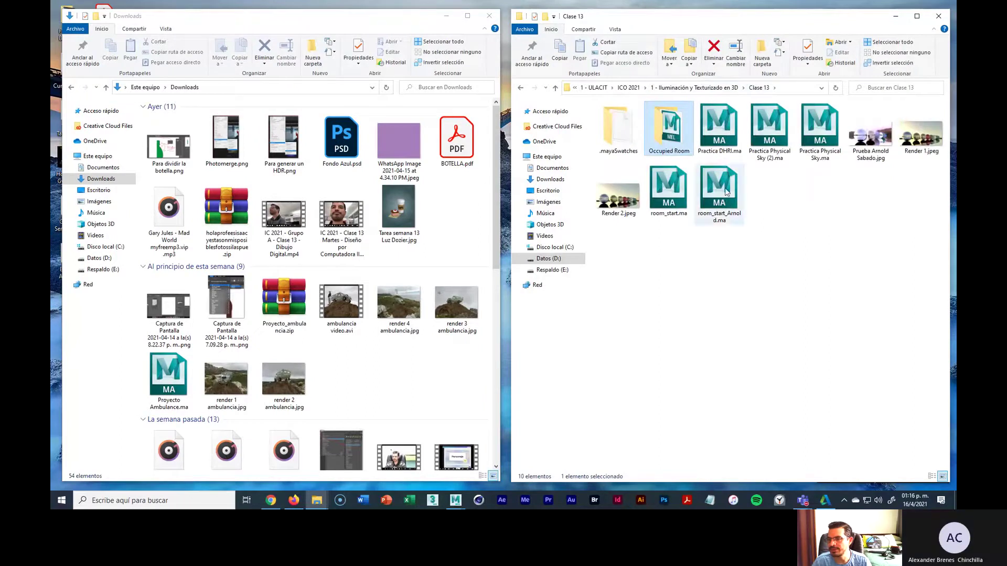
left_click(715, 284)
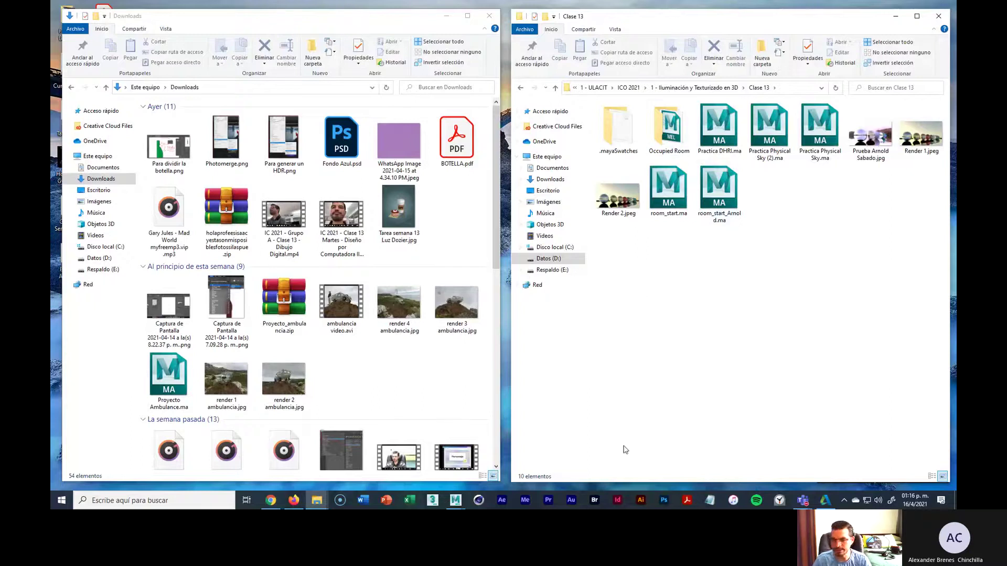
Step: Switch to Maya and save the scene as room_start_Arnold.ma in the Occupied Room project's scenes folder
left_click(456, 499)
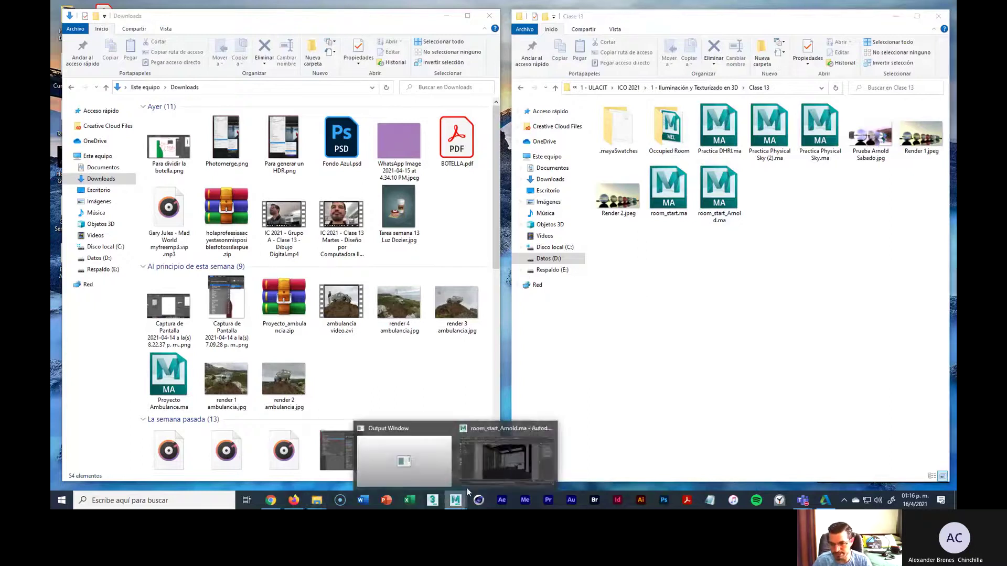
left_click(505, 467)
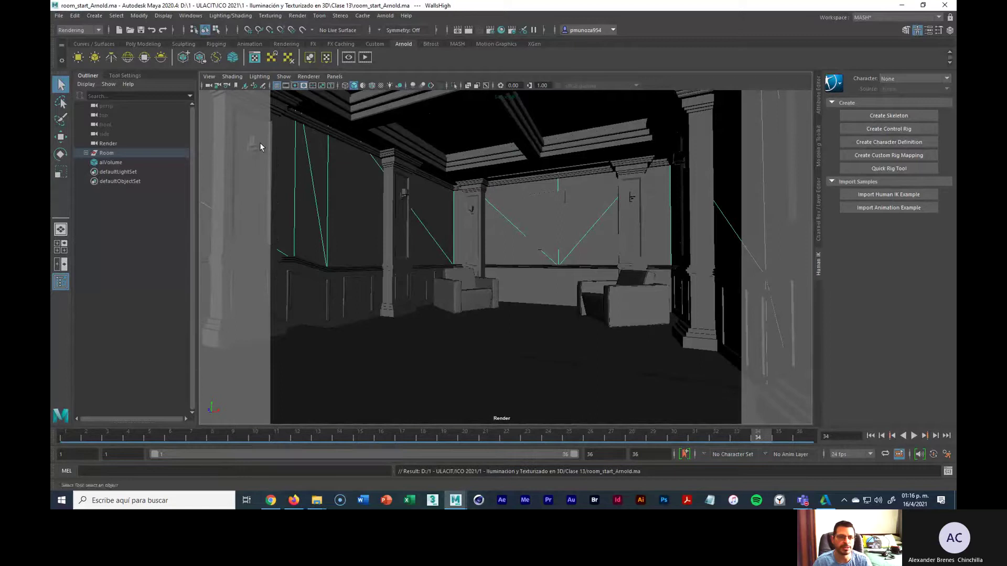
left_click(58, 16)
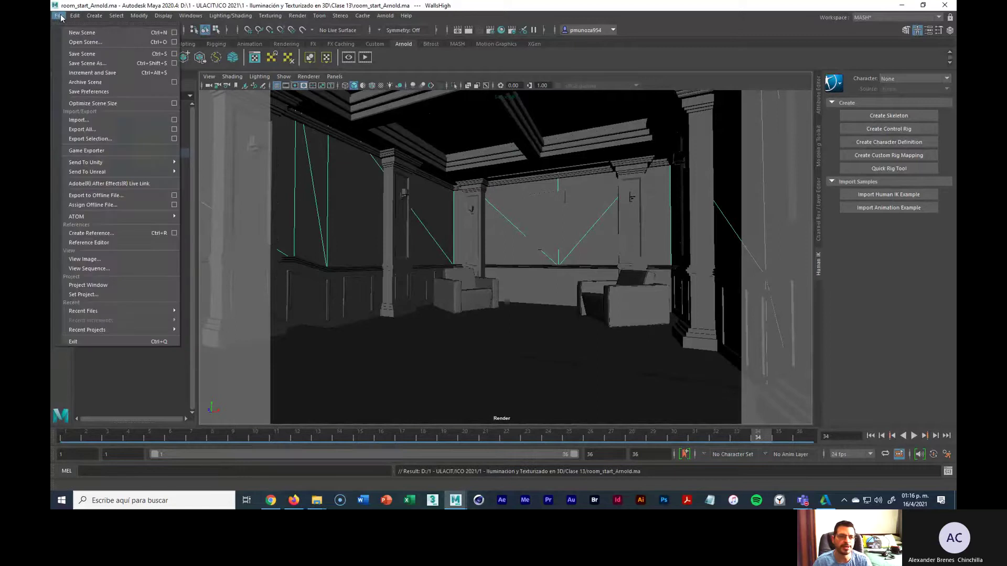
left_click(88, 63)
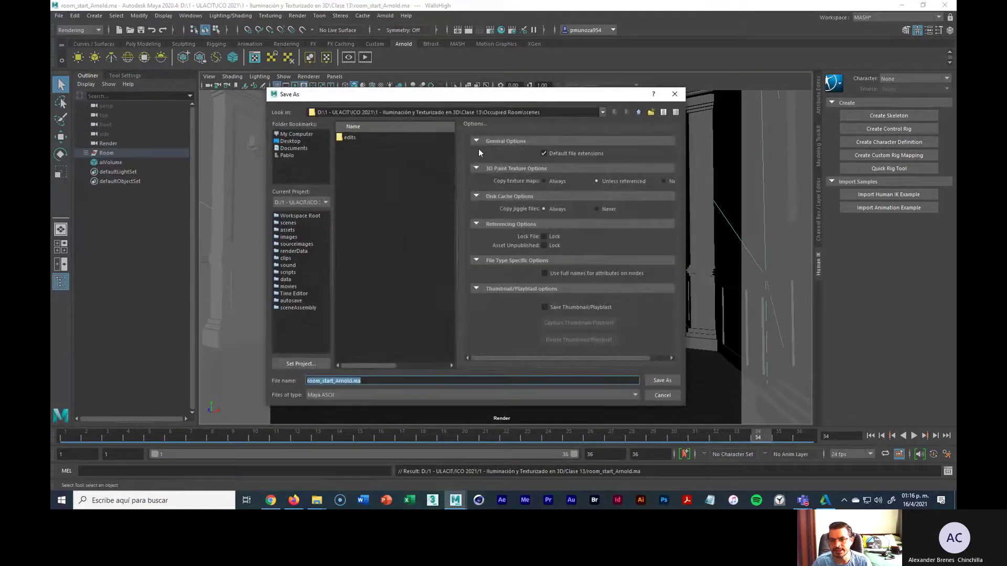
left_click(479, 113)
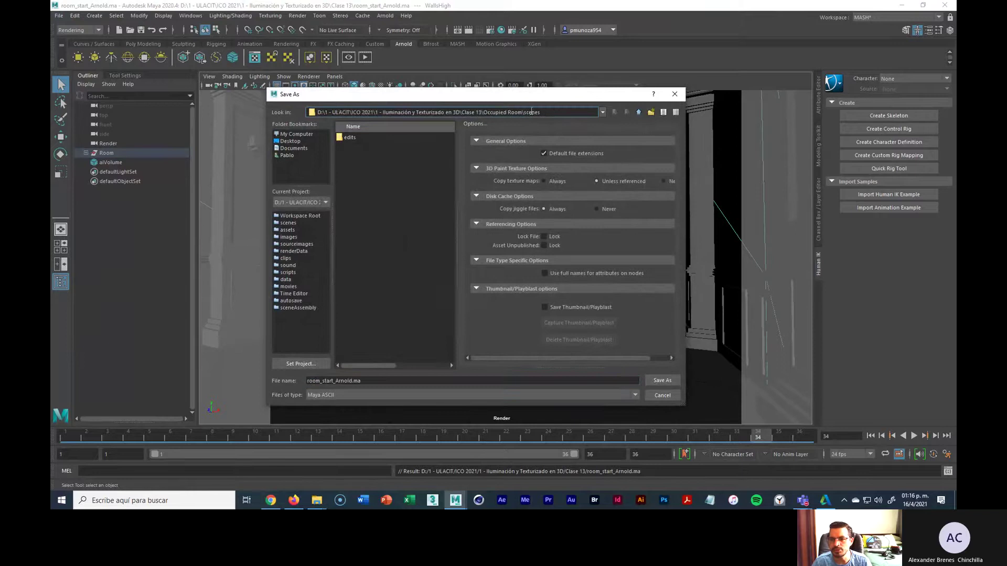
left_click(383, 379)
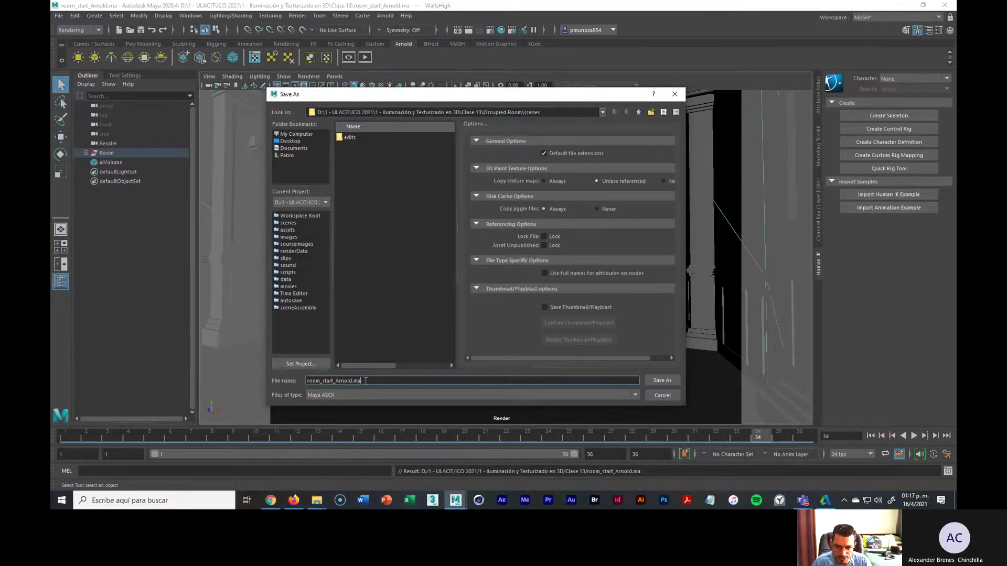
left_click(664, 381)
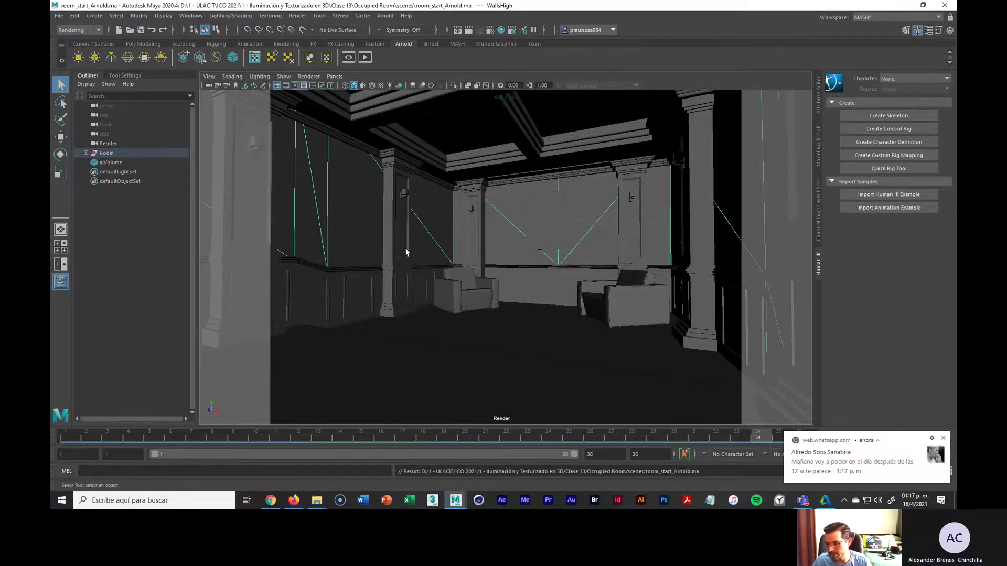
left_click(942, 439)
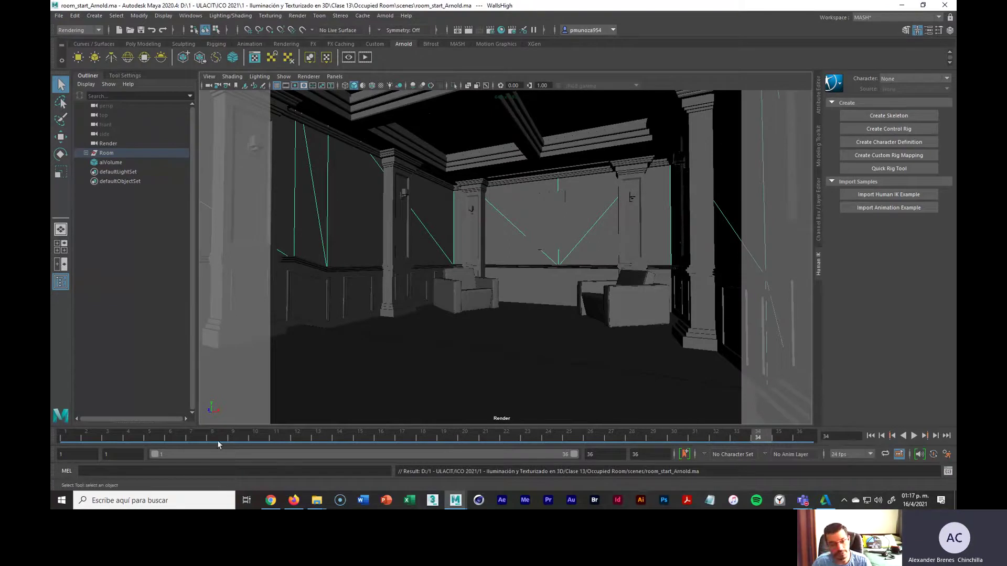
Step: Set the current project to the Occupied Room folder inside Clase 13
left_click(59, 15)
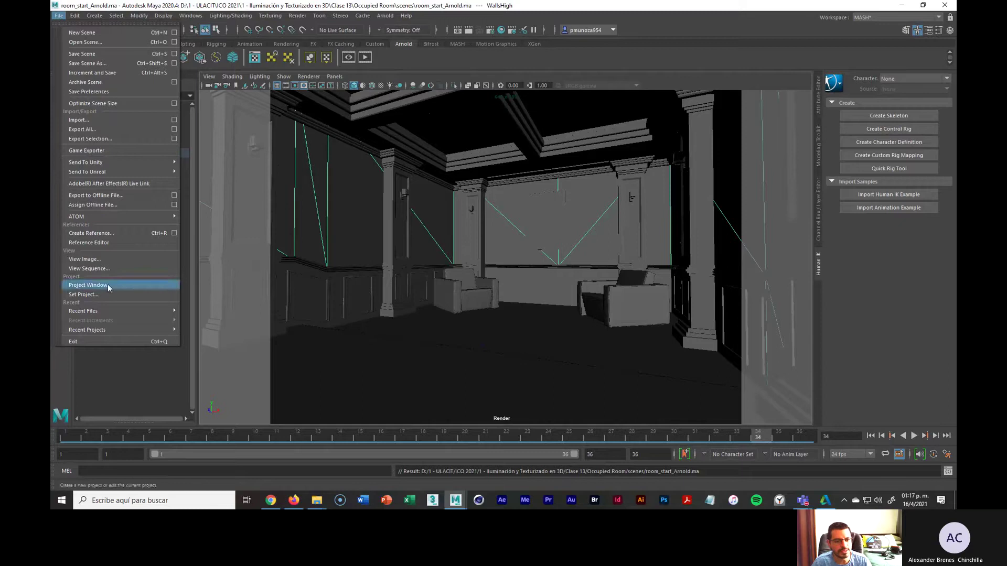
left_click(84, 295)
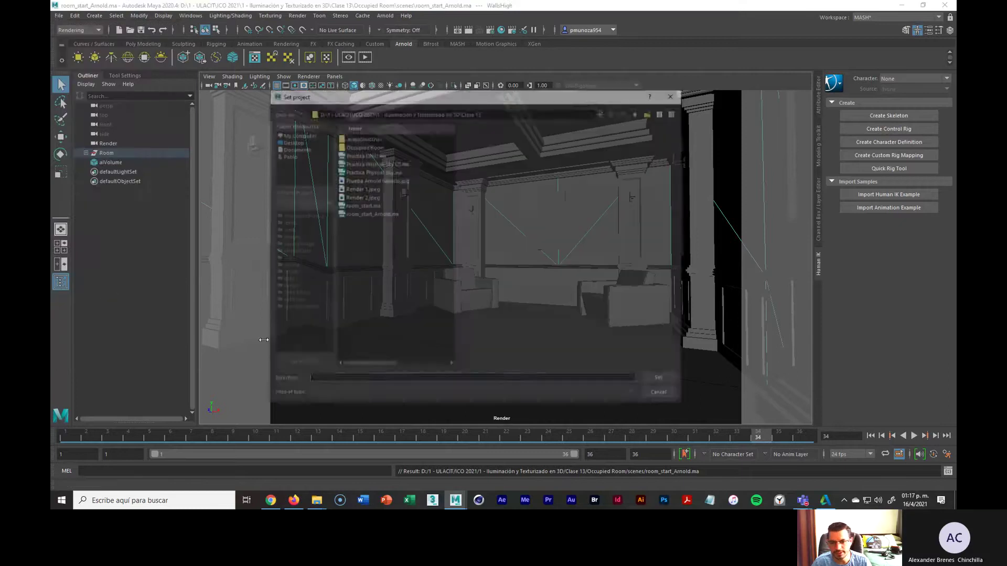
left_click(361, 145)
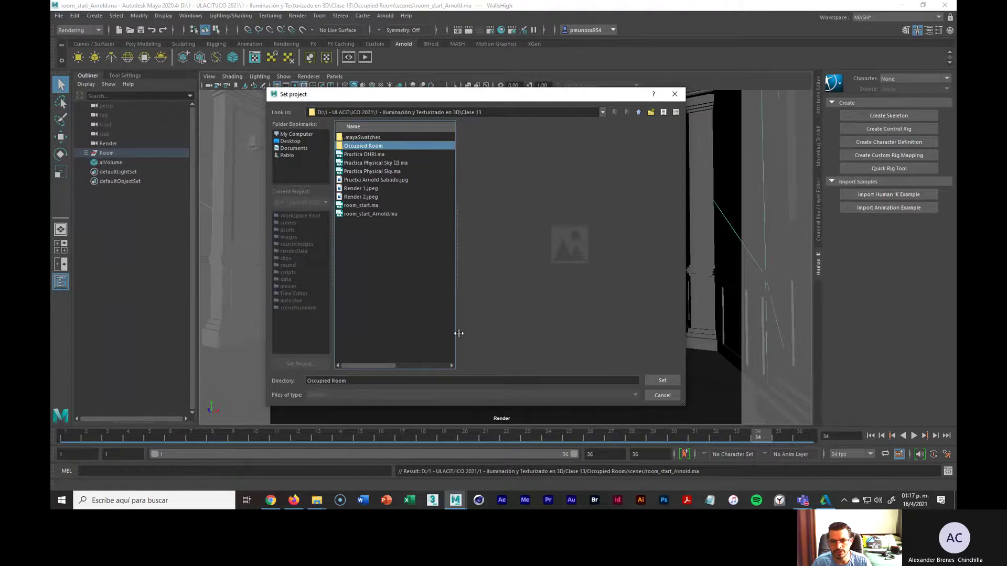
left_click(673, 383)
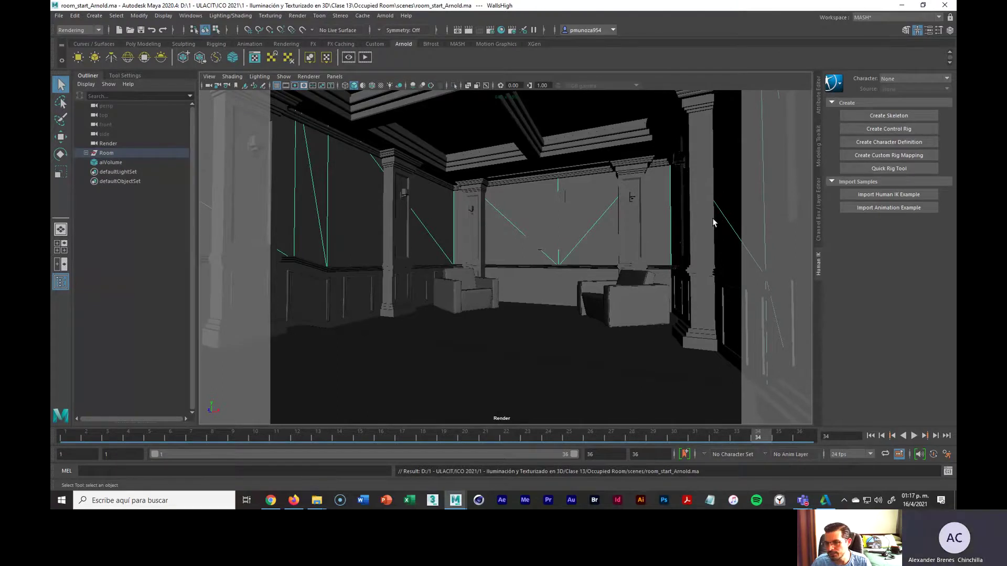
Step: Examine which objects make up the room by selecting its pillars, upper walls and the back wall's window frame
left_click(699, 211)
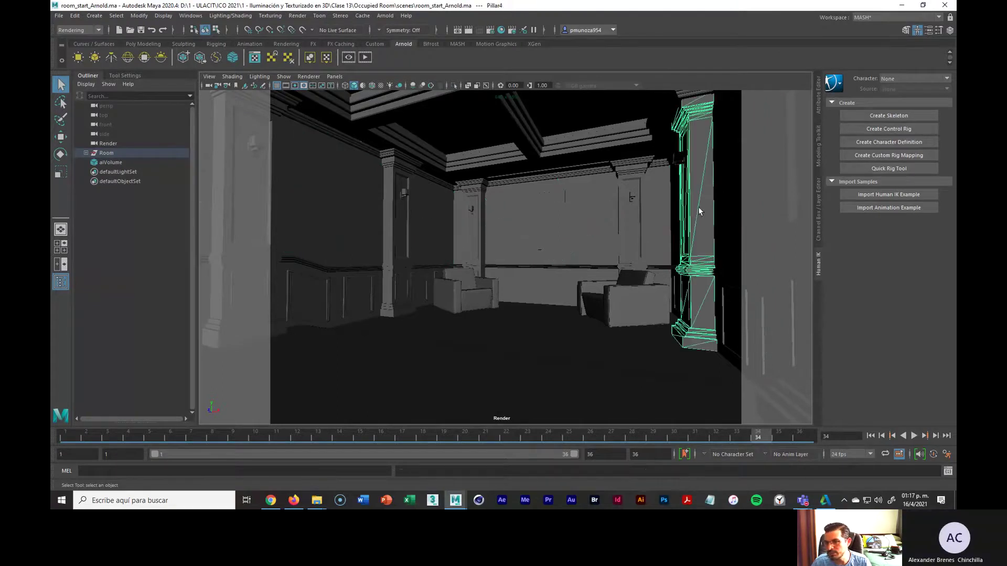
left_click(580, 226)
left_click(550, 229)
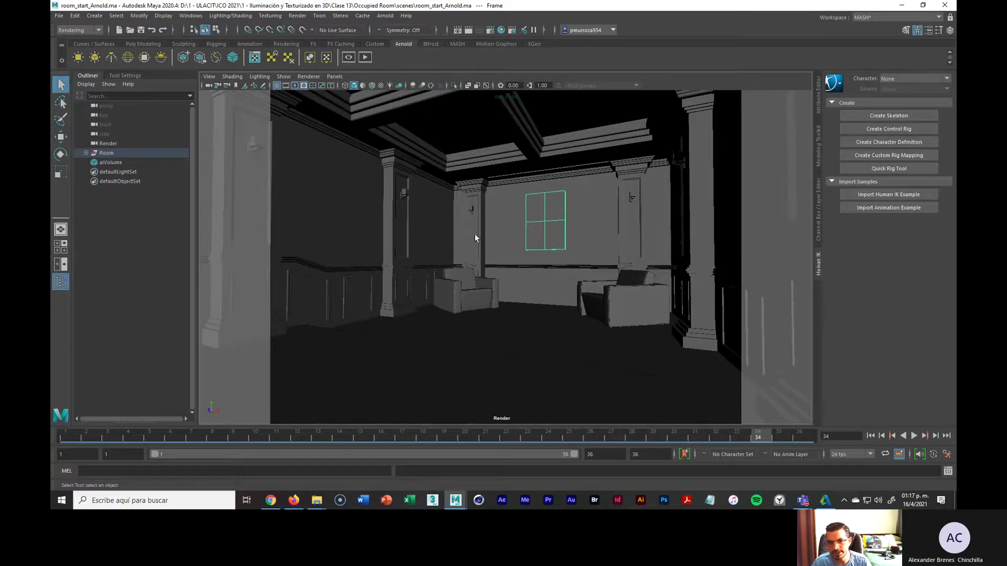
left_click(373, 199)
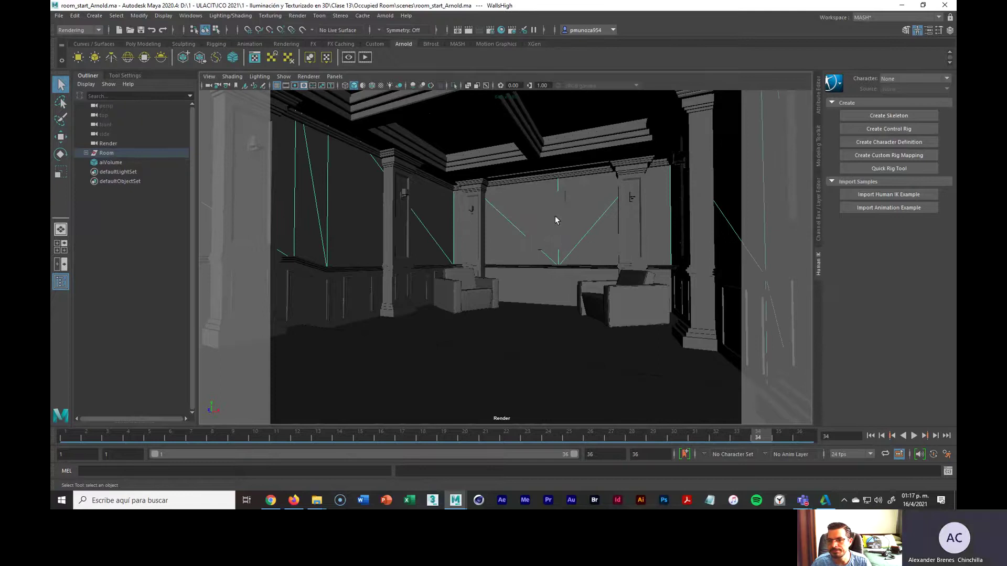
left_click(709, 243)
left_click(628, 225)
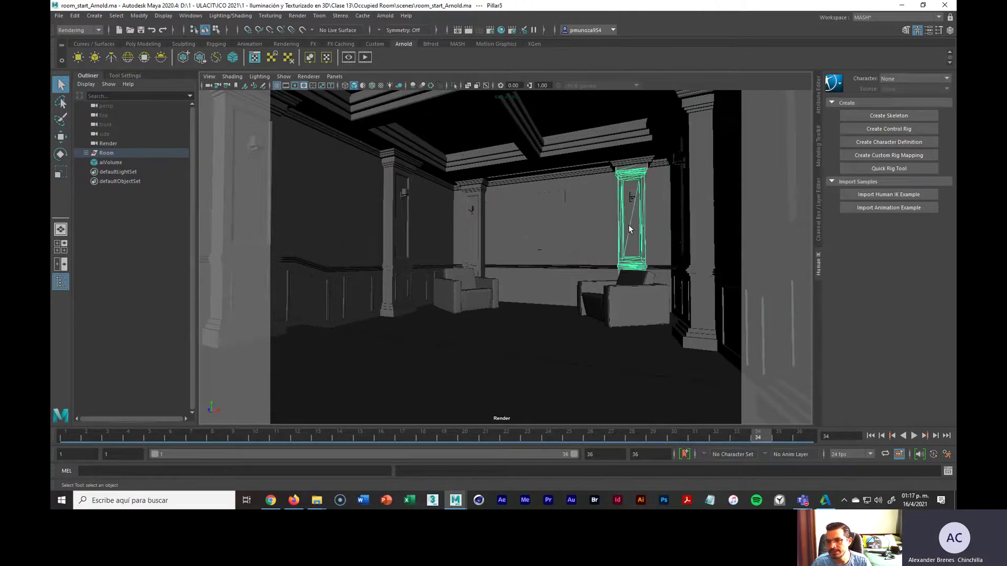
left_click(589, 220)
left_click(544, 215)
left_click(504, 229)
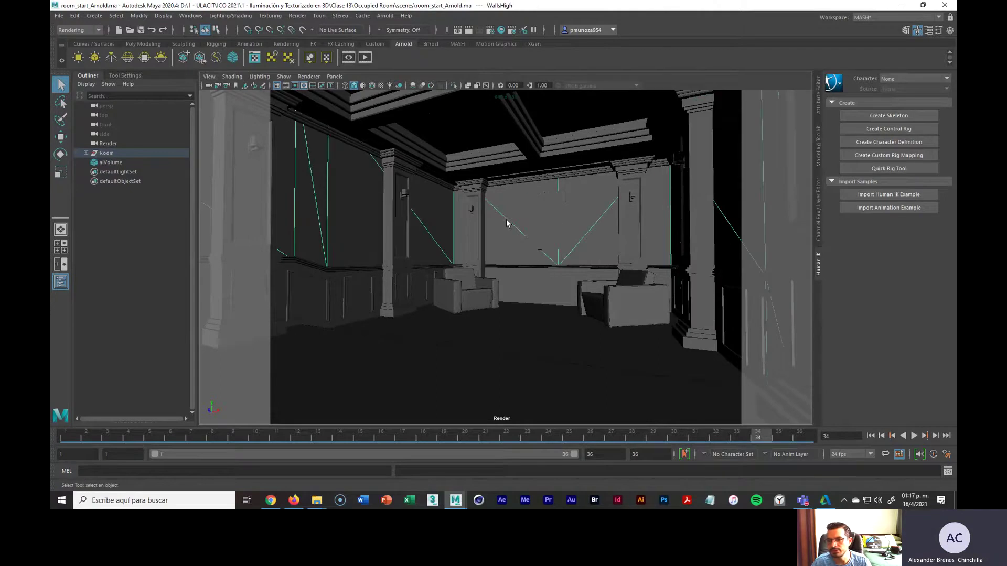
left_click(549, 221)
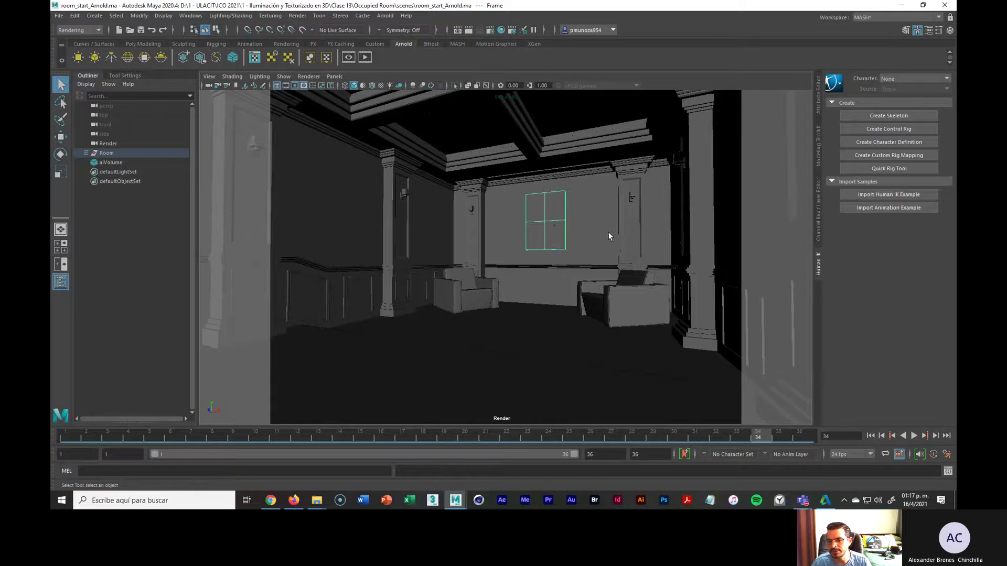
left_click(534, 246)
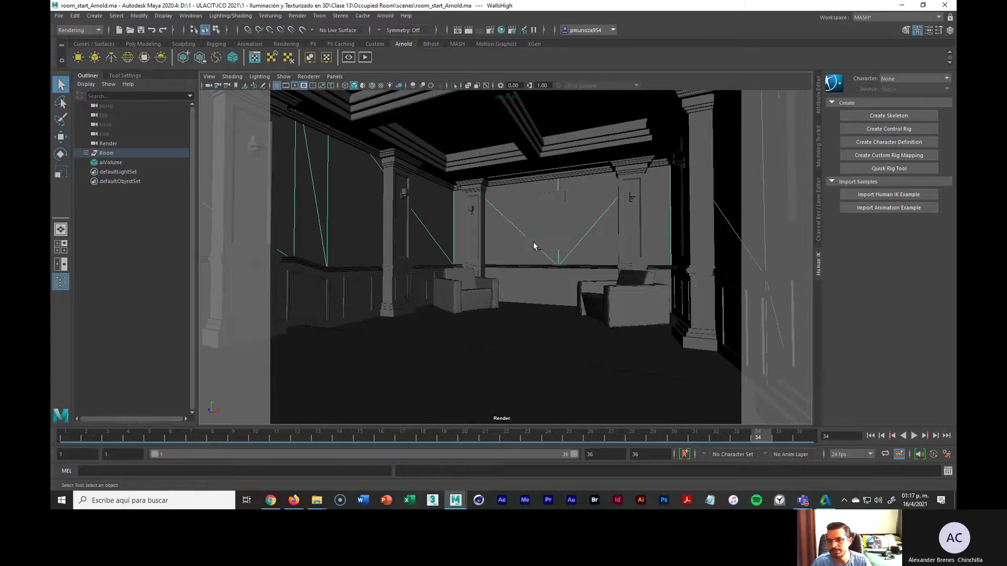
left_click(550, 214)
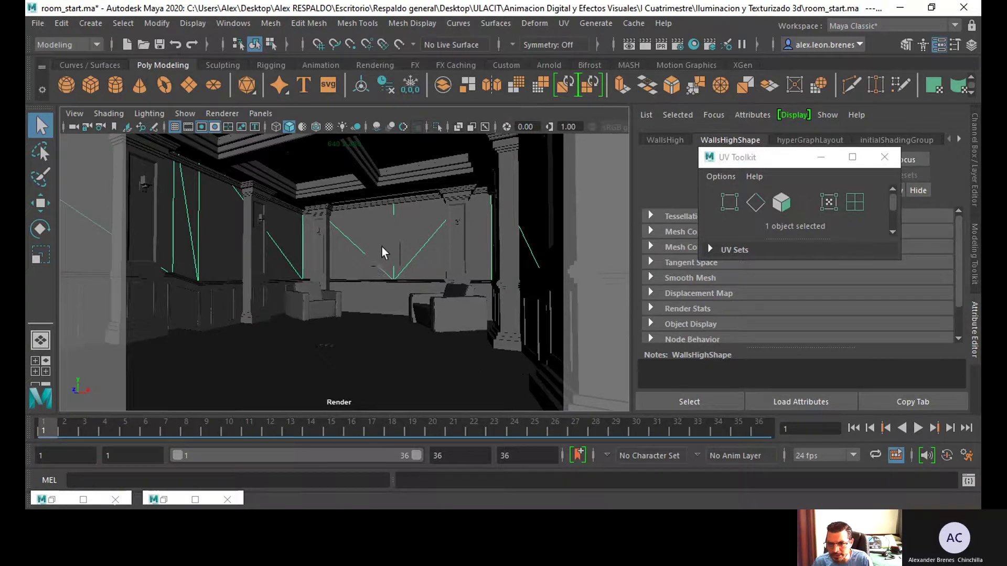
Step: Check the pillar, window frame and upper walls in the student's shared room_start.ma scene by selecting them individually
left_click(382, 251)
left_click(325, 257)
left_click(318, 257)
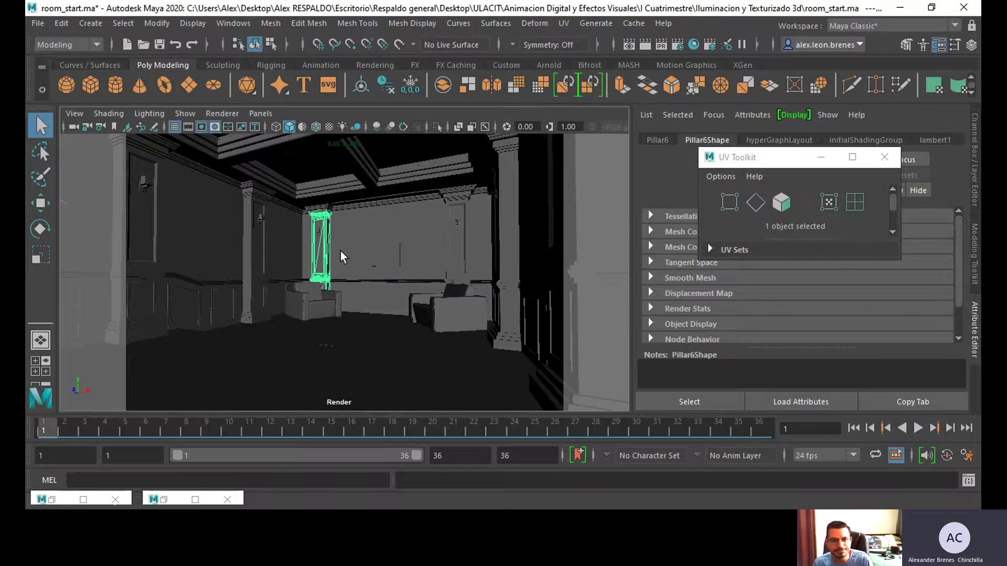
left_click(344, 256)
left_click(388, 246)
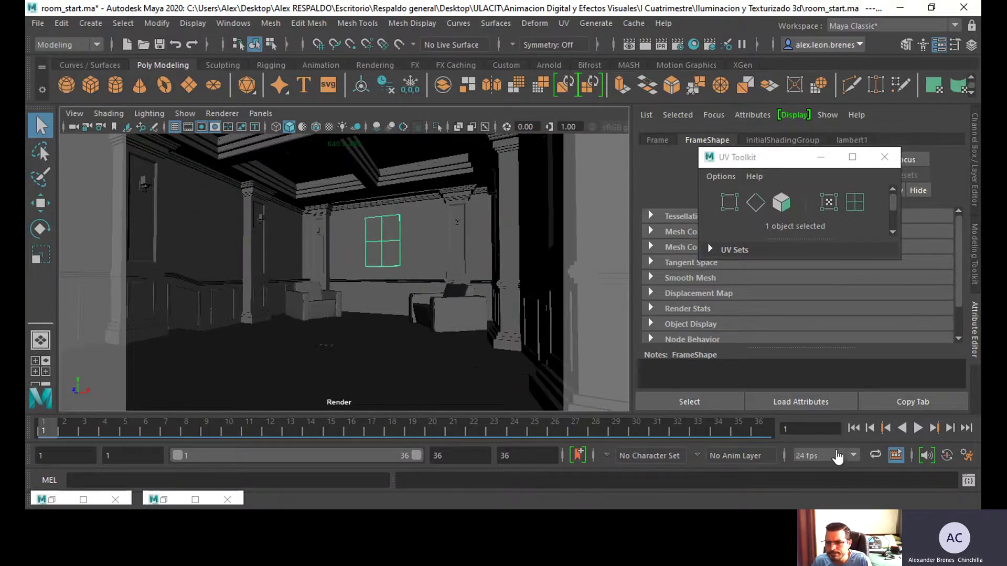
left_click(513, 247)
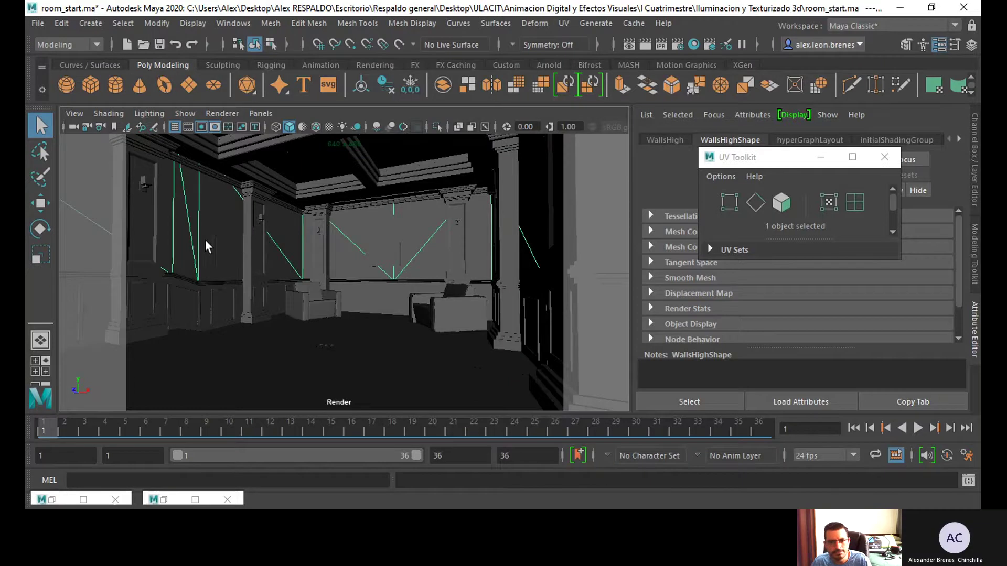
left_click(265, 265)
left_click(284, 259)
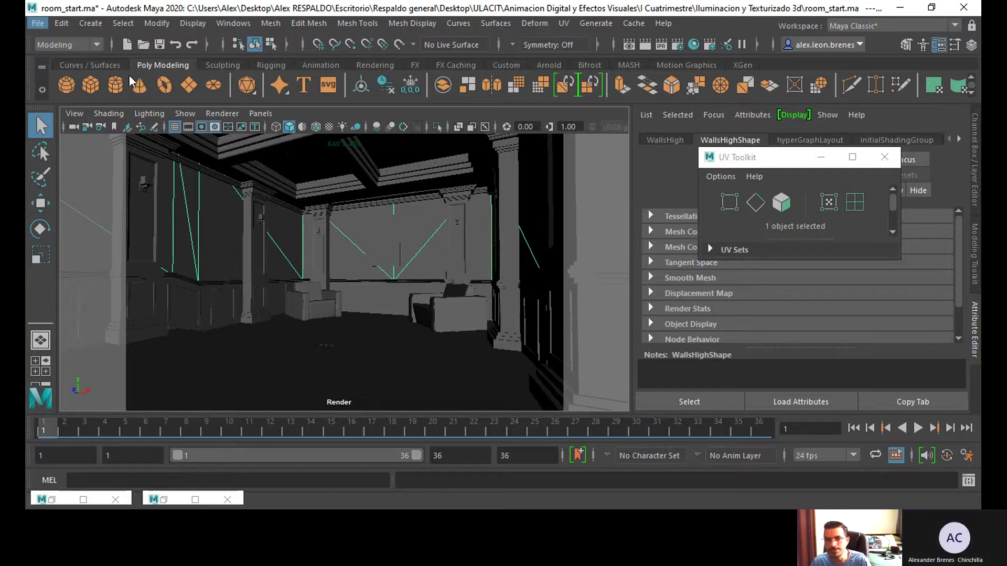
left_click(503, 385)
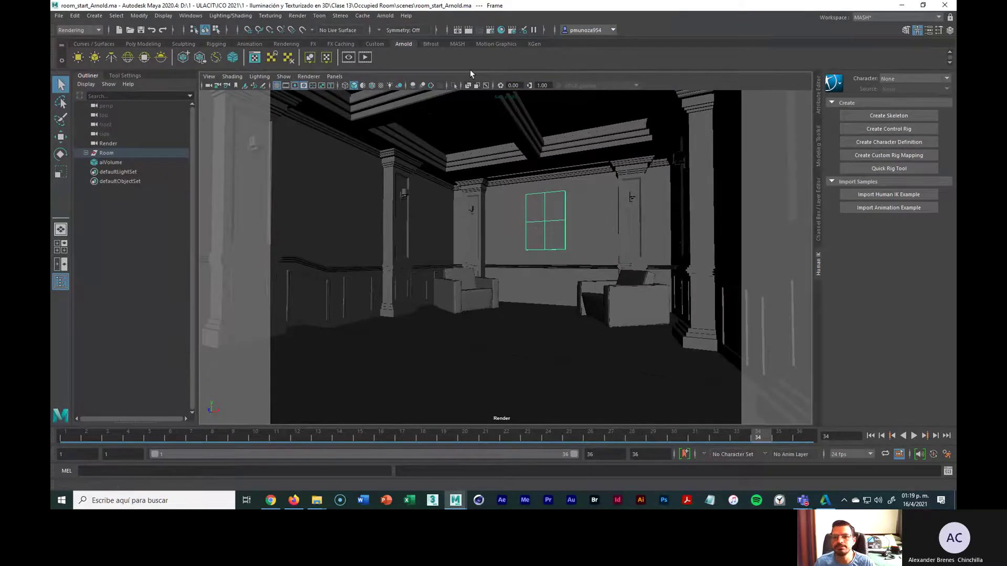
Step: Frame the upper walls and inspect the room's shell from outside and above
left_click(383, 178)
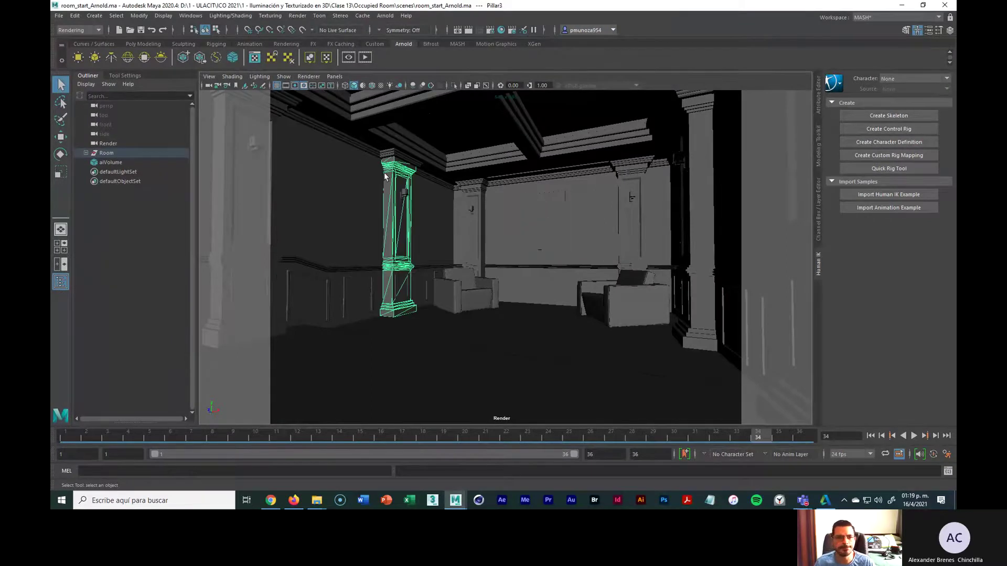
left_click(514, 221)
key("f")
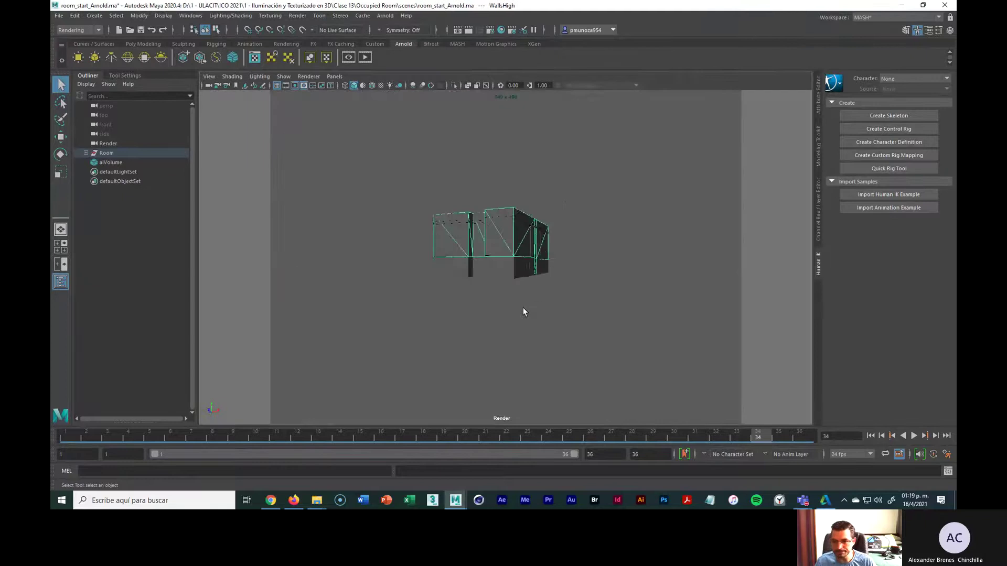
key("ctrl+z")
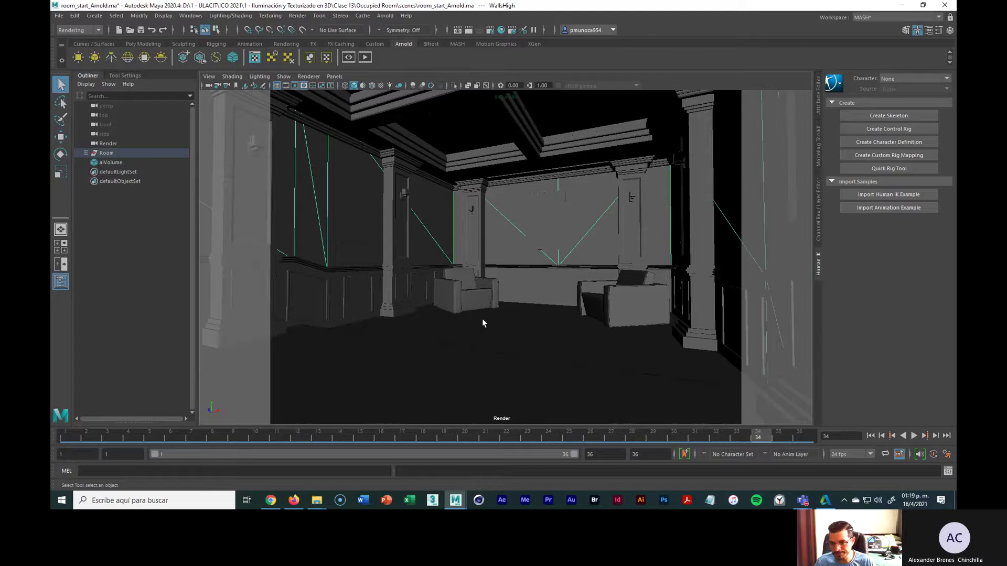
key("f")
key("ctrl+z")
left_click_drag(541, 286, 573, 315, "alt")
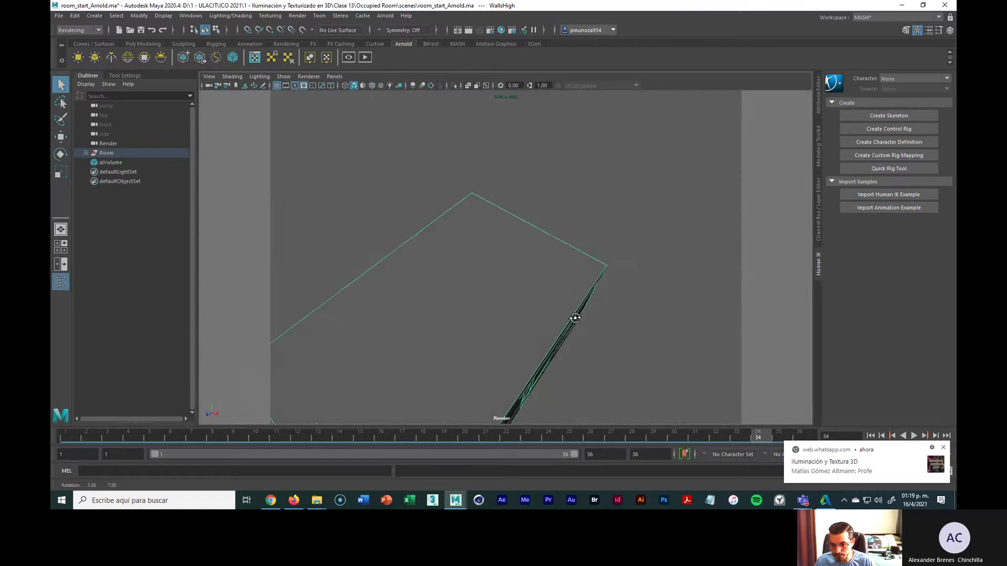
left_click_drag(515, 347, 577, 267, "alt")
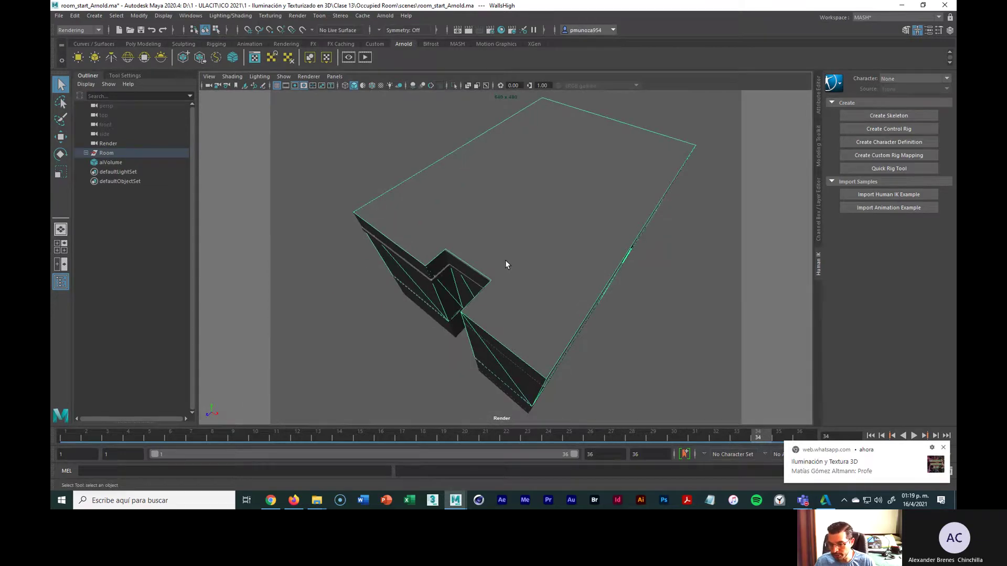
Step: Select the four skylight panels on the room's roof and inspect them from above
left_click(530, 204)
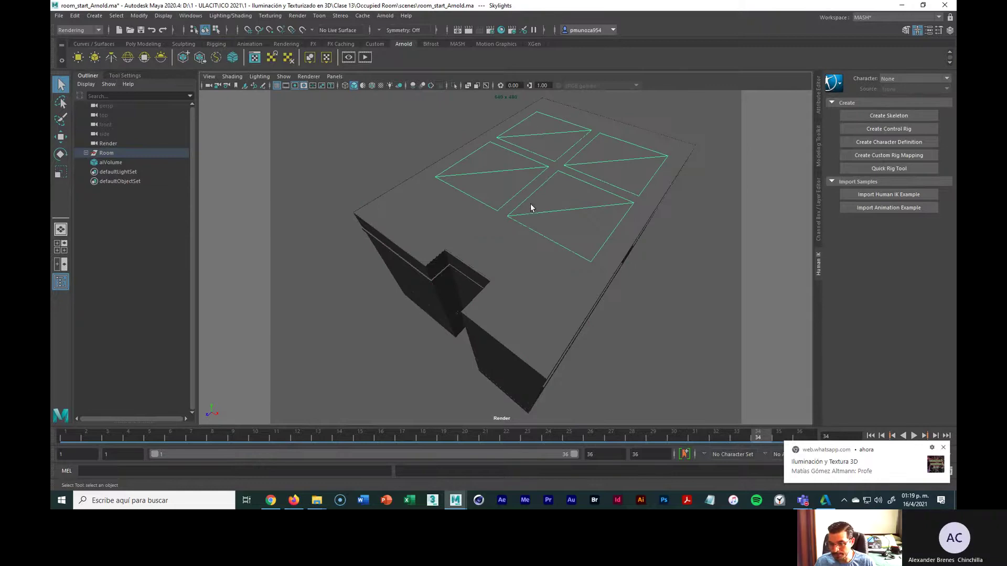
scroll(539, 213, "up", 3)
middle_click_drag(579, 197, 574, 268, "alt")
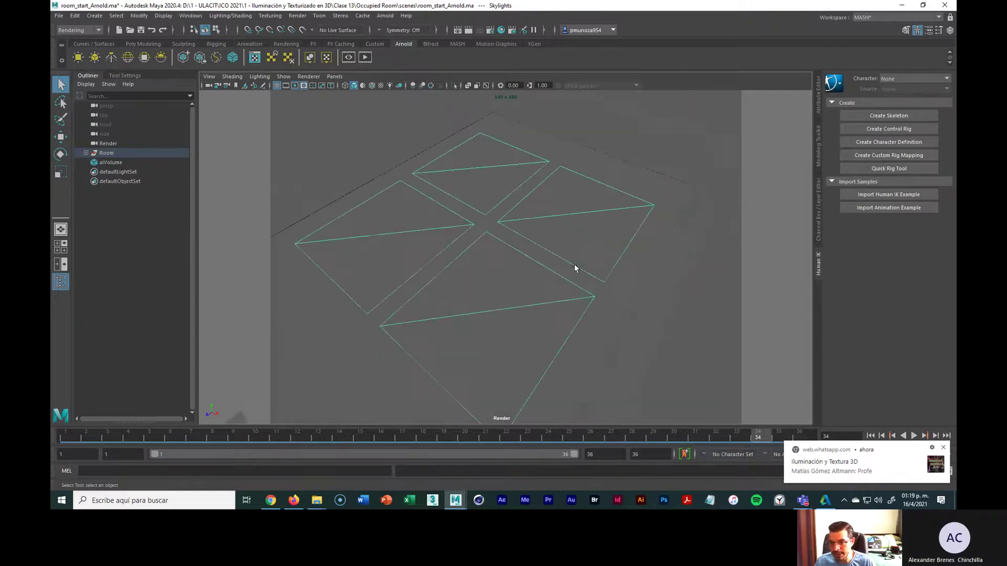
left_click(798, 312)
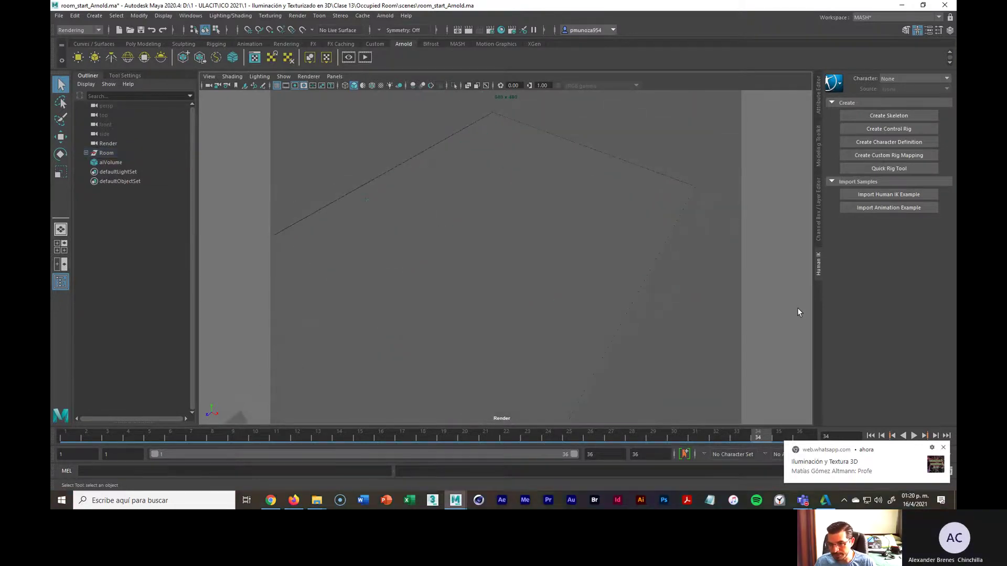
left_click(525, 334)
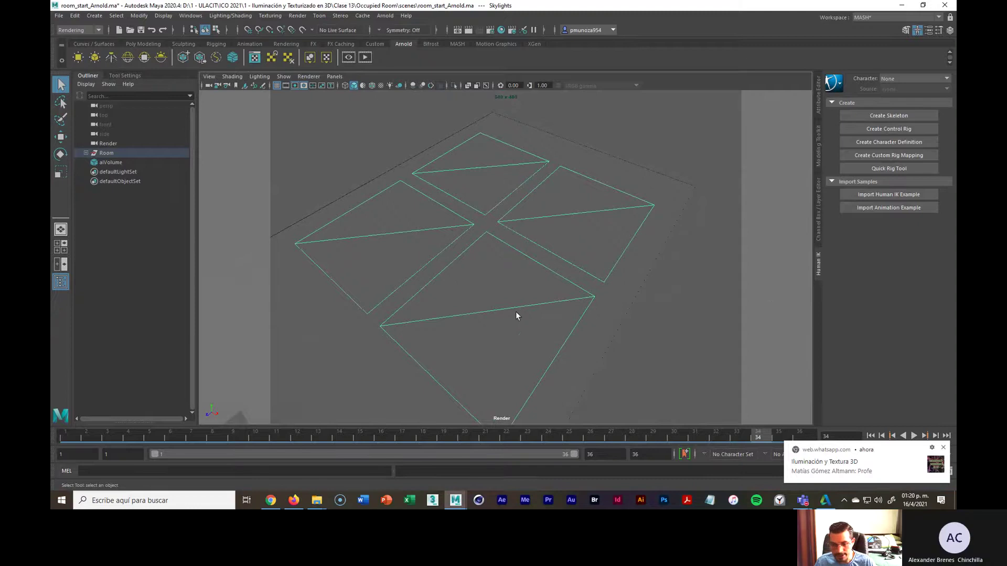
mouse_move(523, 309)
left_mouse_down("alt")
mouse_move(539, 252)
mouse_move(519, 241)
mouse_move(501, 282)
mouse_move(521, 292)
mouse_move(521, 310)
mouse_move(511, 305)
left_mouse_up("alt")
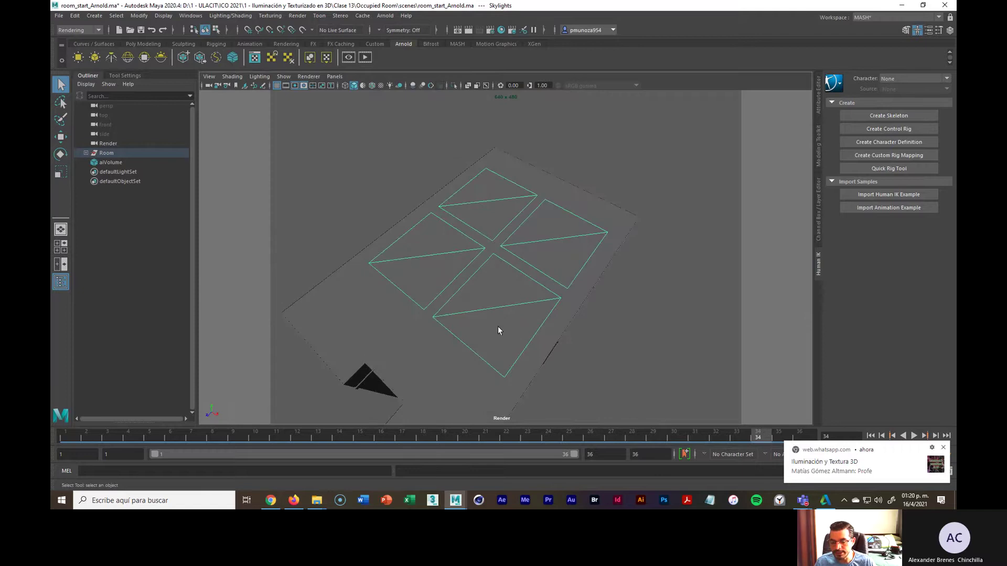
Step: Hide the four skylight panels on the room's roof to open the ceiling
left_click(458, 364)
left_click(618, 341)
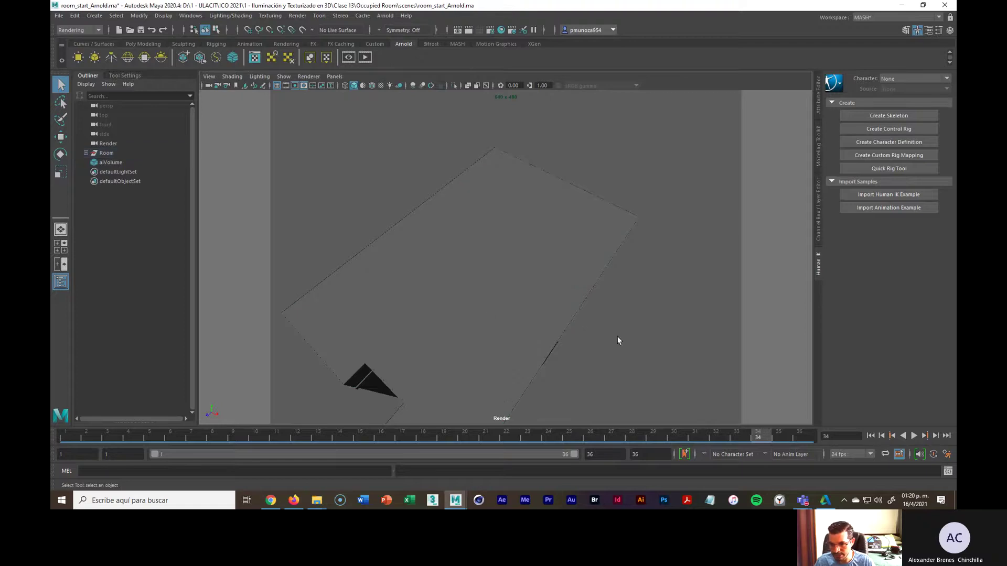
left_click(493, 313)
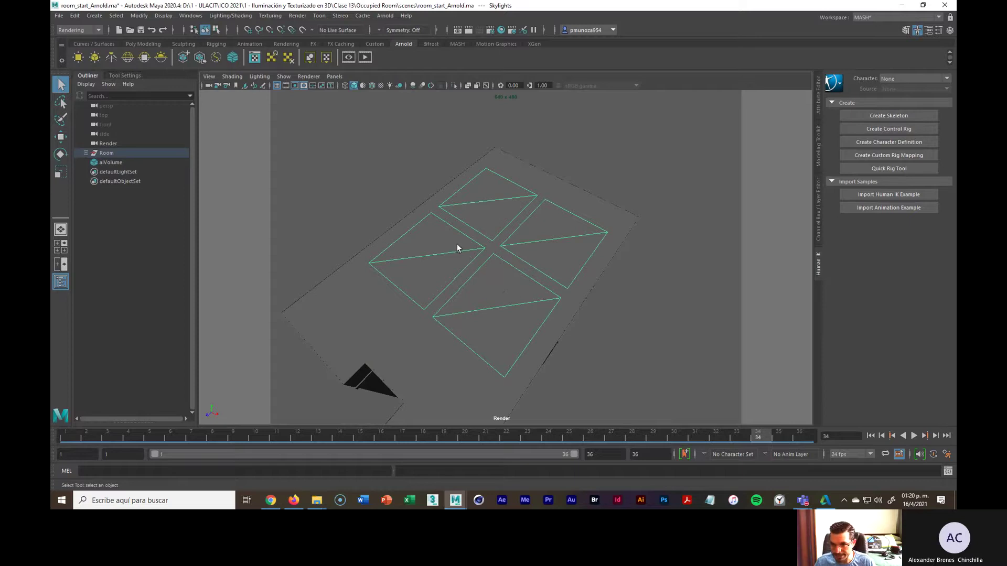
key("ctrl+h")
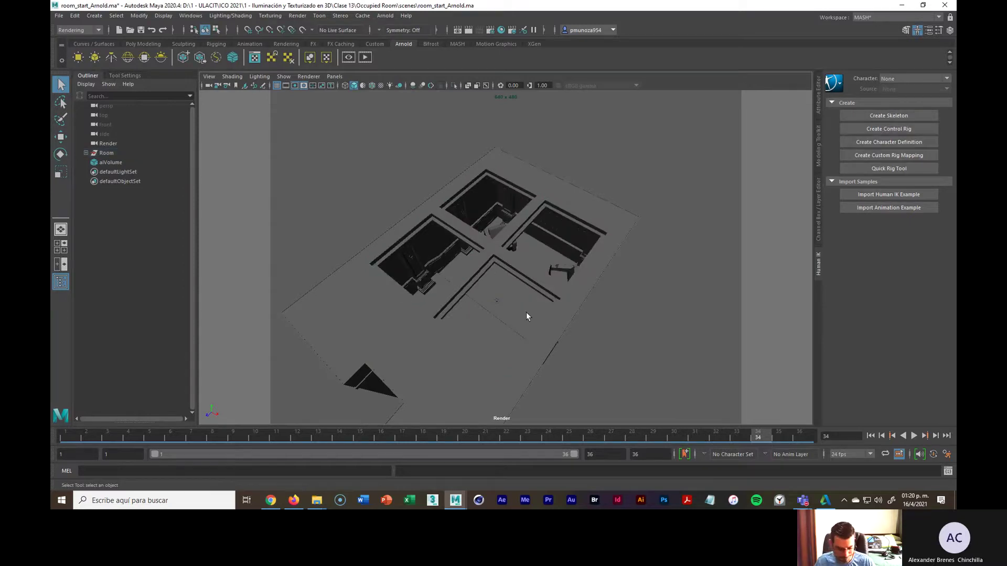
scroll(526, 316, "up", 6)
left_click_drag(517, 344, 556, 342, "alt")
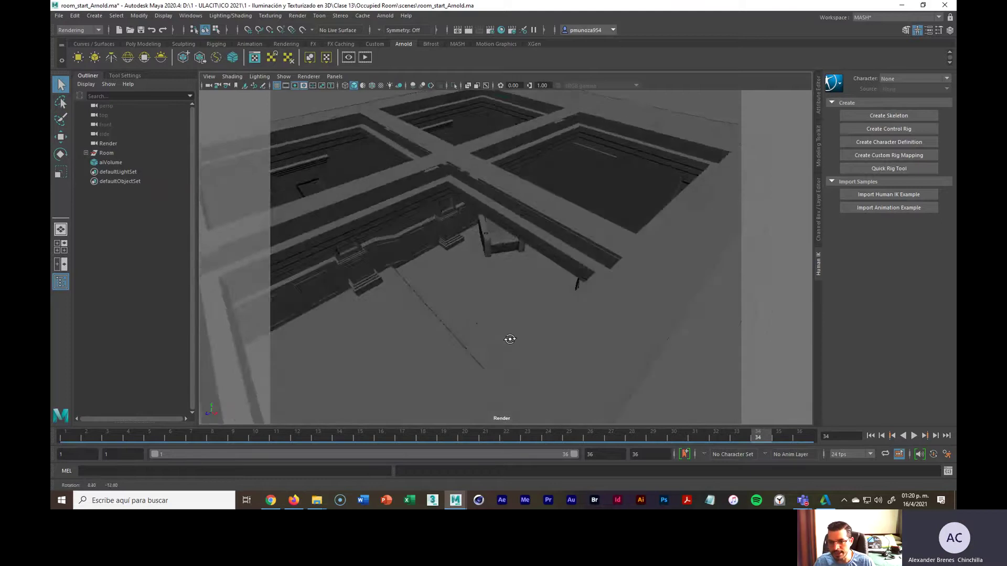
scroll(511, 343, "down", 5)
left_click_drag(517, 348, 492, 351, "alt")
scroll(512, 351, "up", 5)
scroll(512, 350, "down", 5)
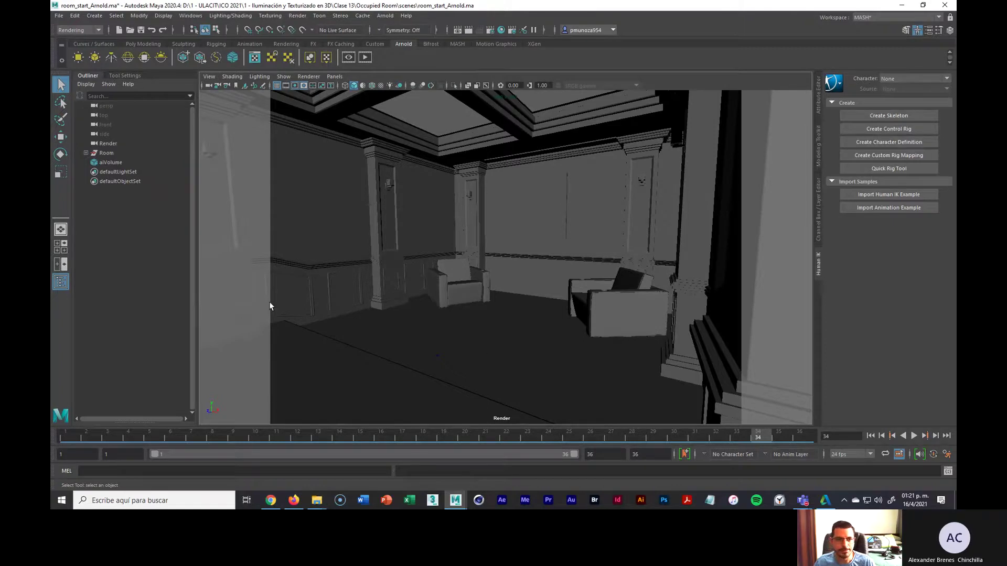
Step: Review the available menu sets and choose Rendering
left_click(97, 30)
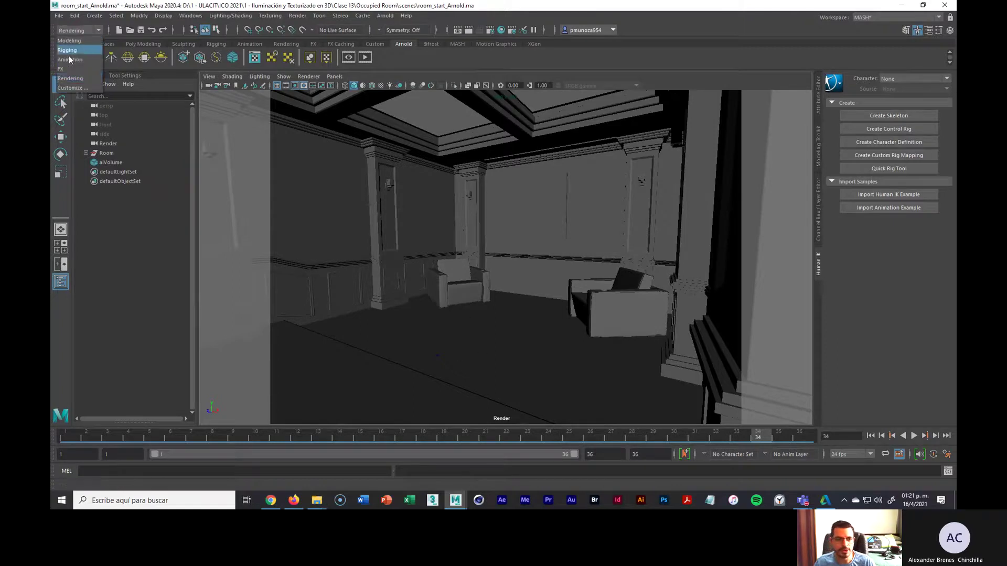
left_click(97, 27)
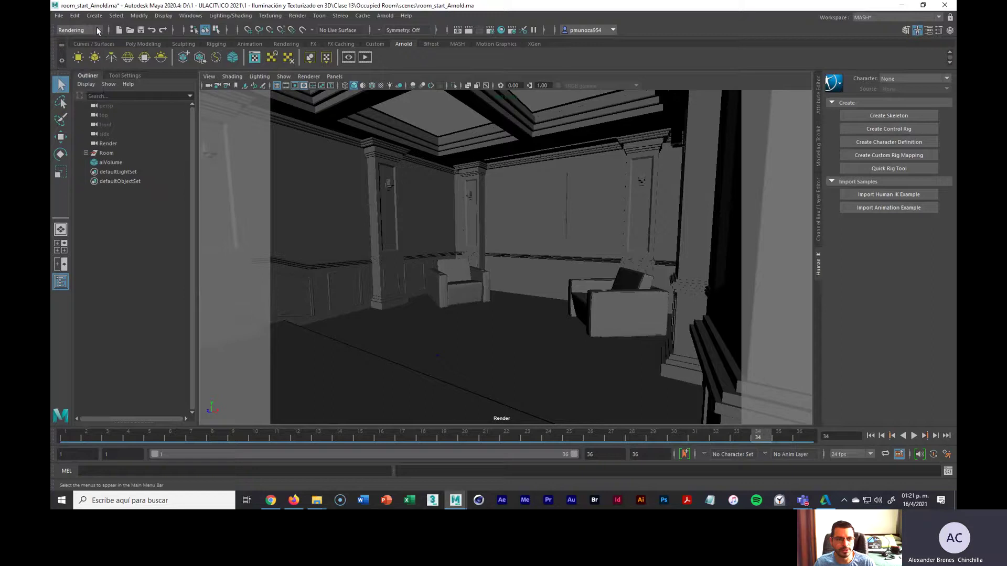
left_click(97, 28)
left_click(97, 27)
left_click(98, 31)
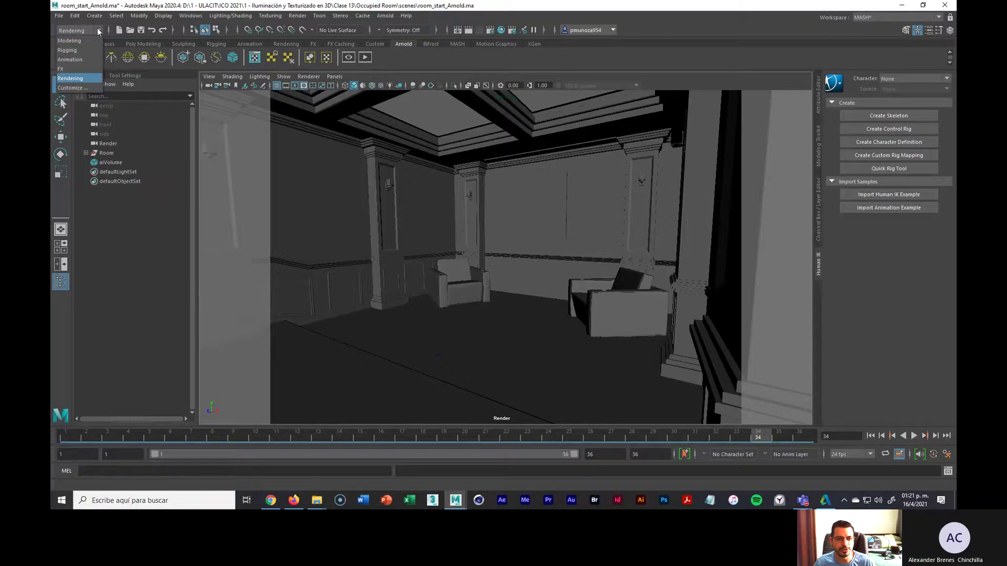
left_click(97, 29)
left_click(96, 28)
left_click(82, 78)
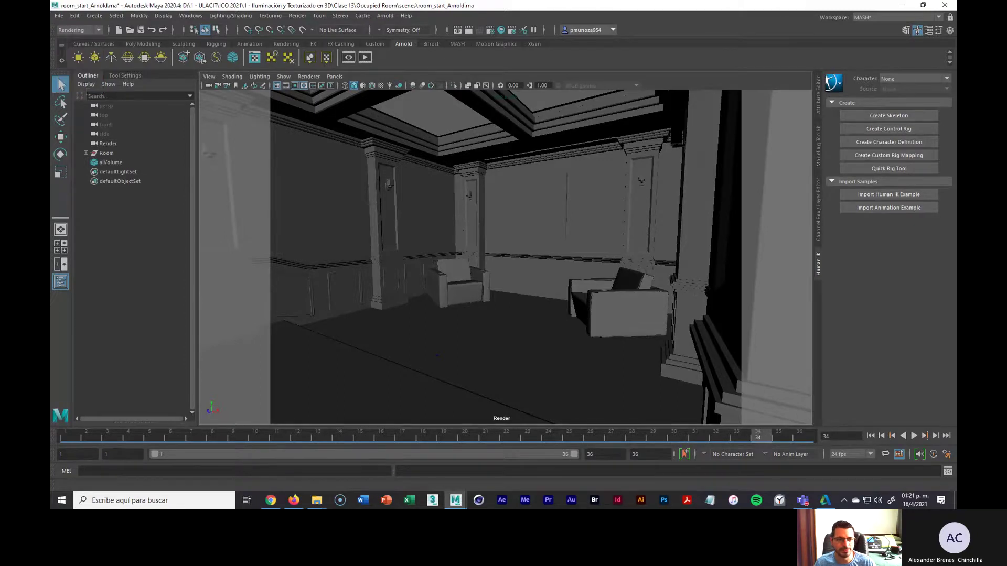
Step: Look through the Poly Modeling, Sculpting, Rigging and Animation shelves and return to the Arnold shelf
left_click(88, 43)
left_click(138, 44)
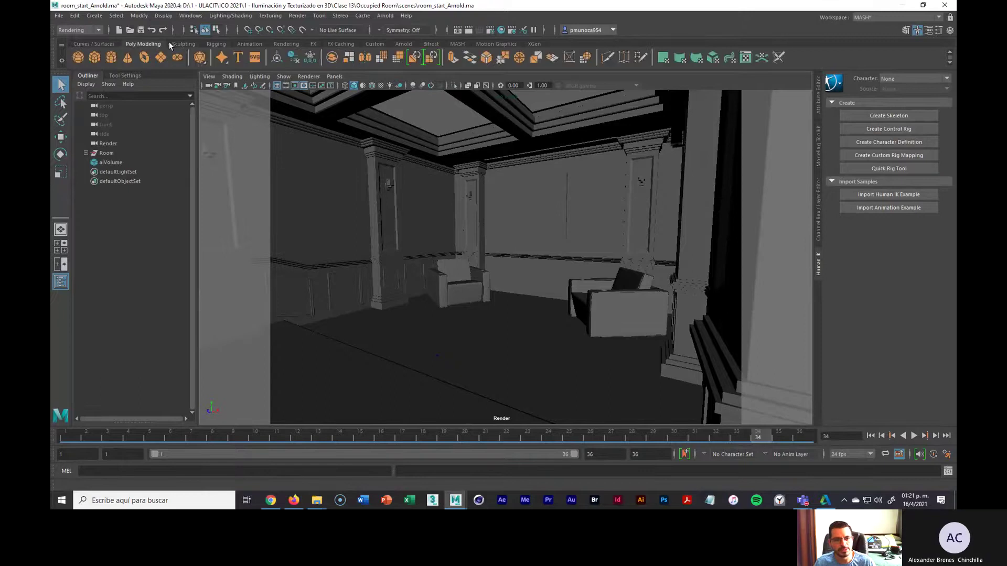
left_click(183, 44)
left_click(216, 44)
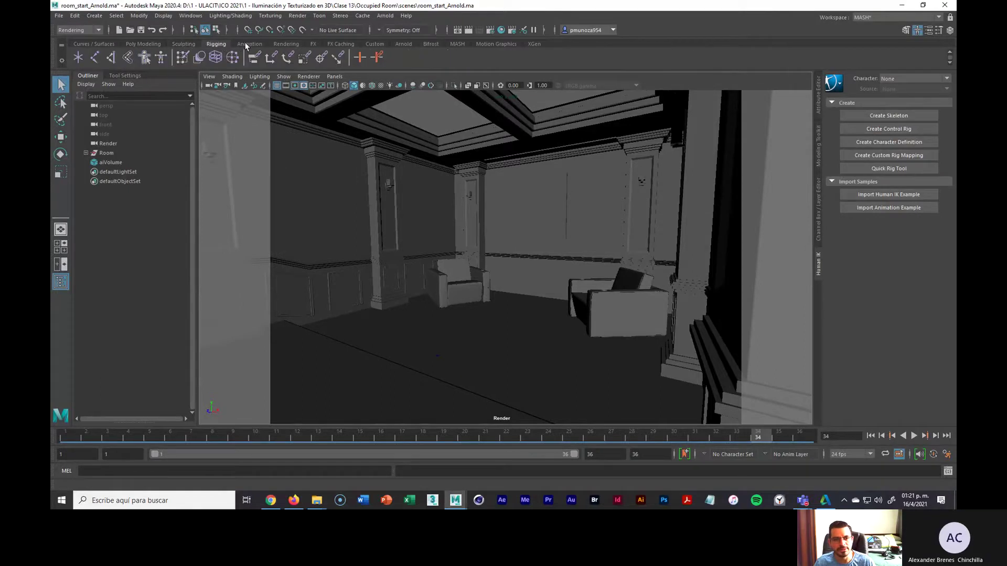
left_click(247, 44)
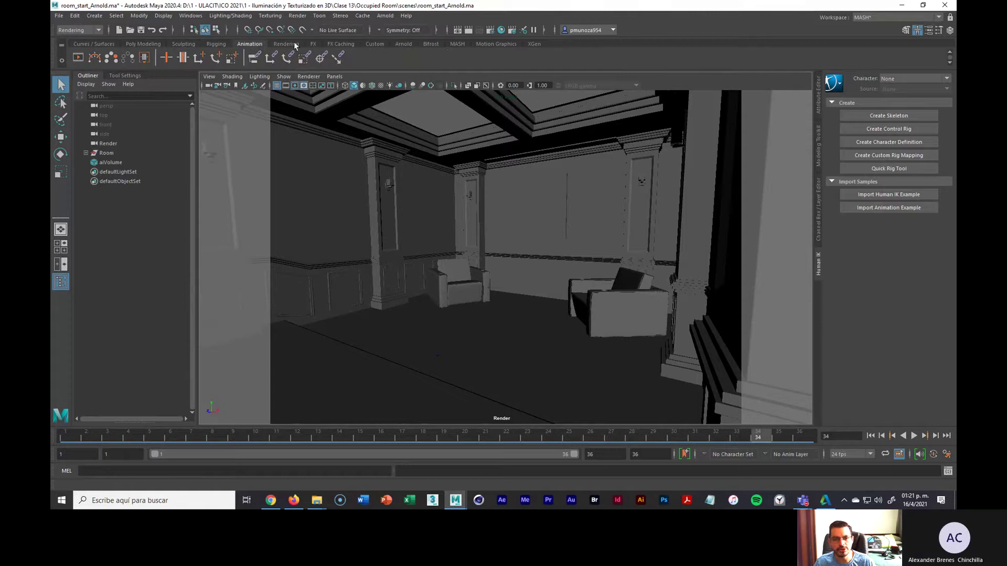
left_click(405, 44)
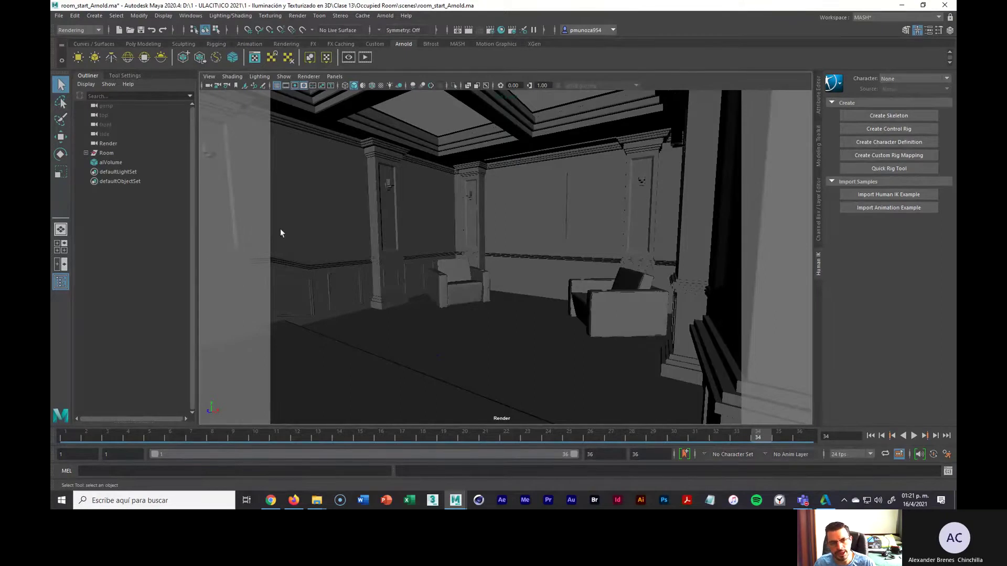
Step: Switch to Firefox and check the Tutorial 3 - Proyecto Ambulancia video from the YouTube channel's uploads around 1:47:47
left_click(272, 500)
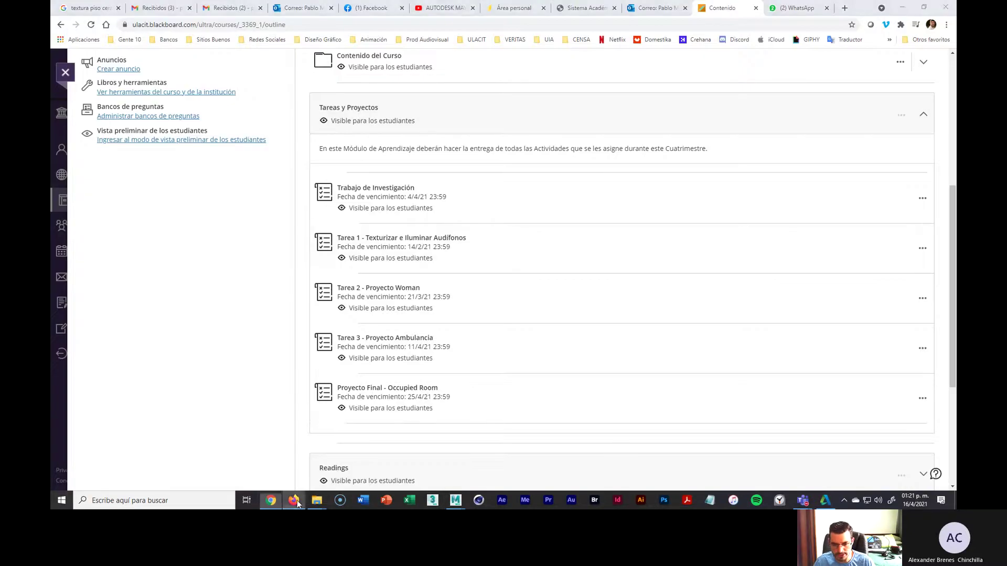
left_click(294, 500)
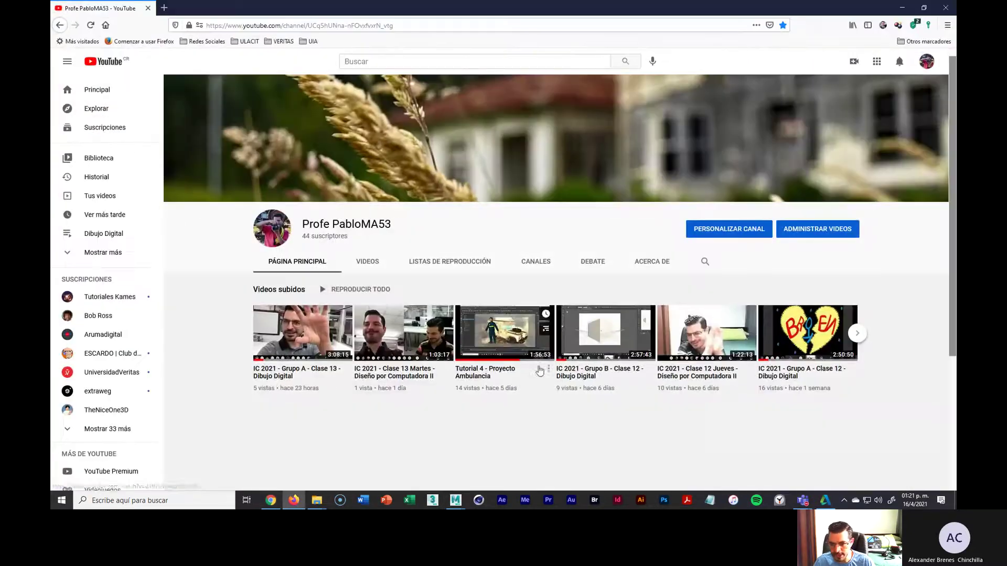
left_click(854, 333)
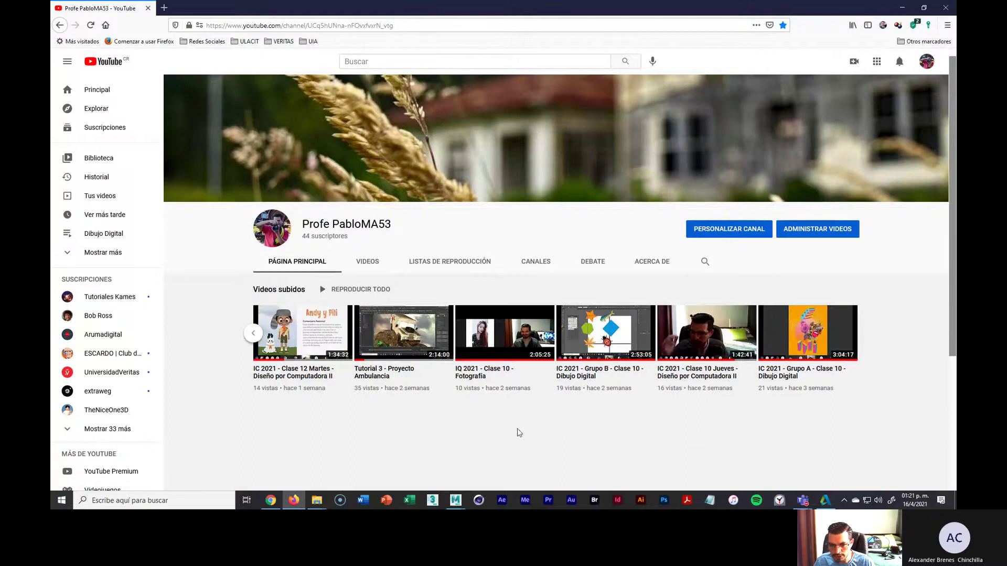
left_click(410, 356)
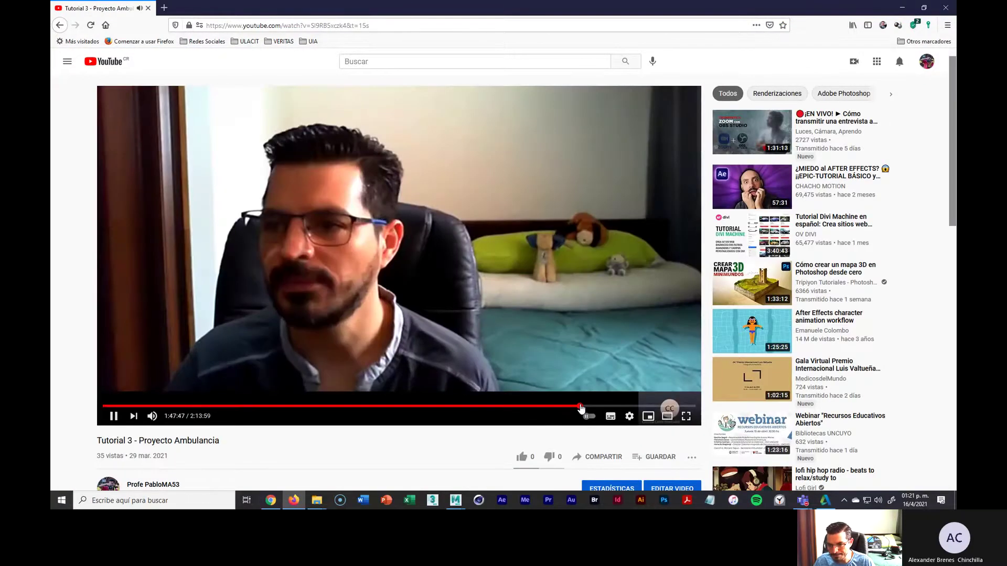
left_click(580, 406)
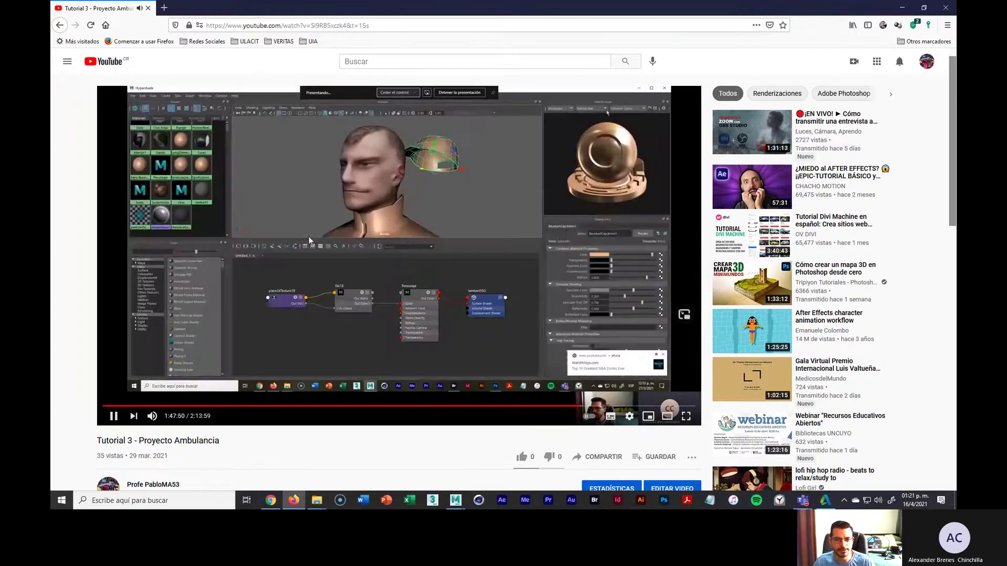
Step: Return to the channel's uploads, open Tutorial 4 - Proyecto Ambulancia and pause it at the Arnold sky dome section near 1:18:46
left_click(60, 25)
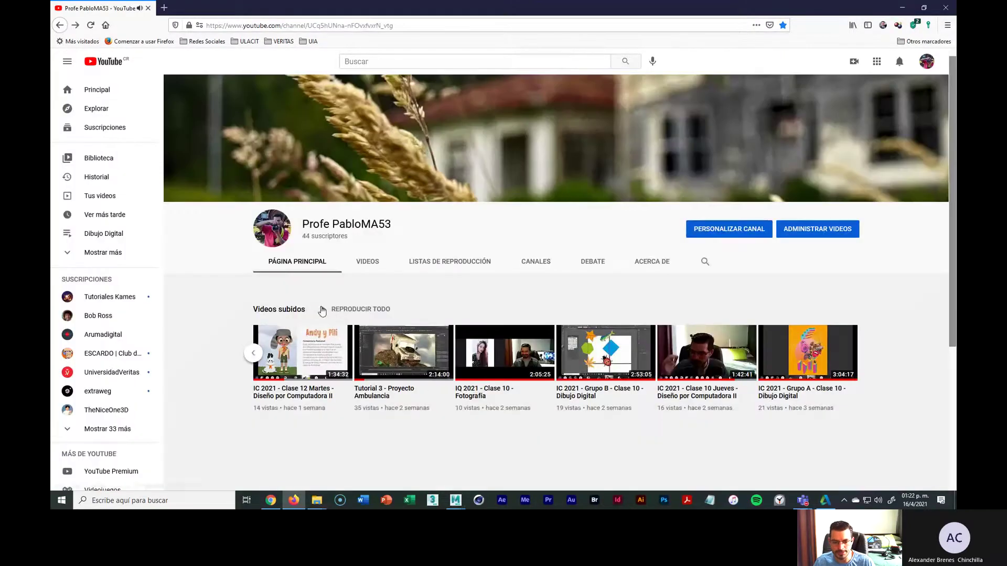
left_click(253, 353)
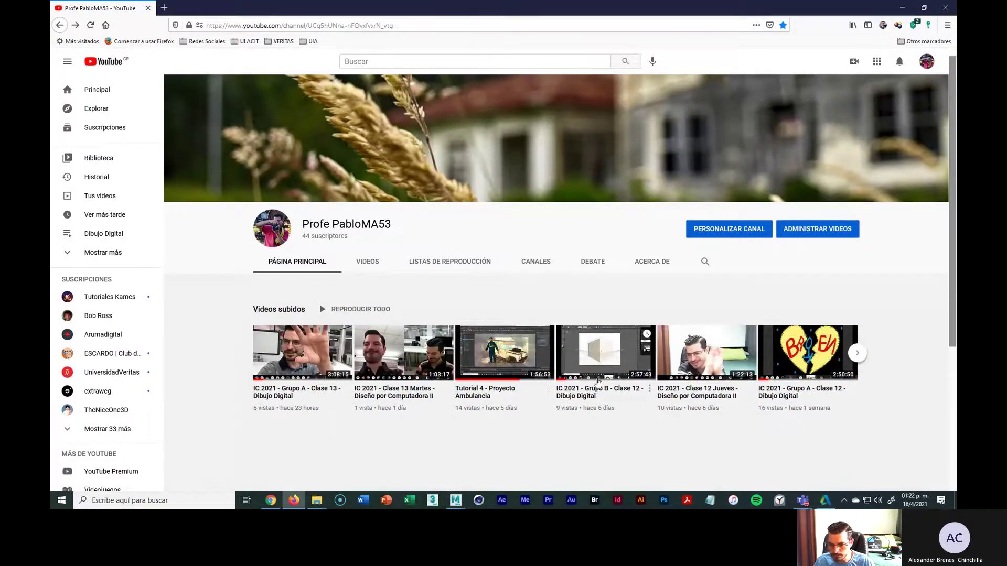
left_click(479, 350)
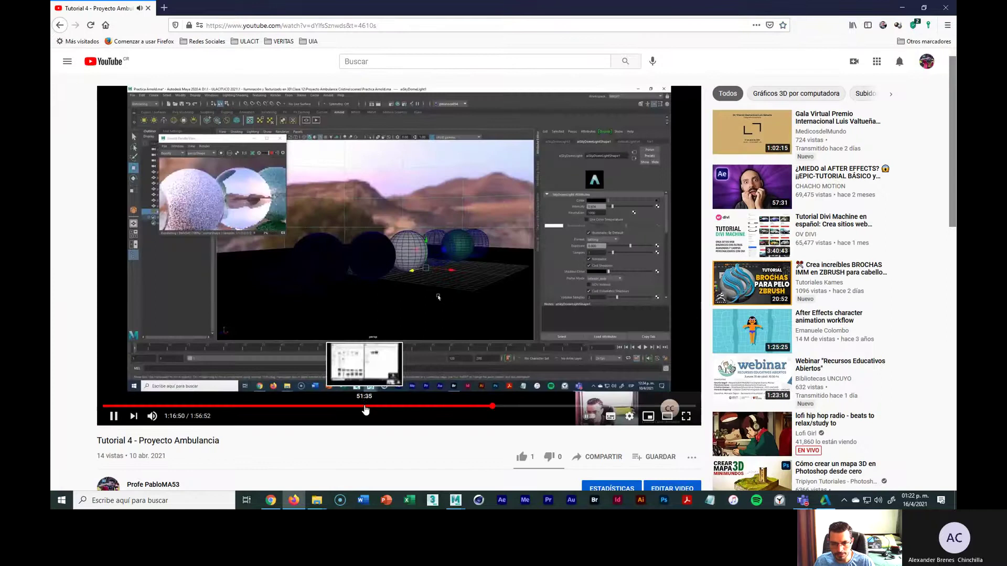
left_click_drag(367, 410, 385, 410)
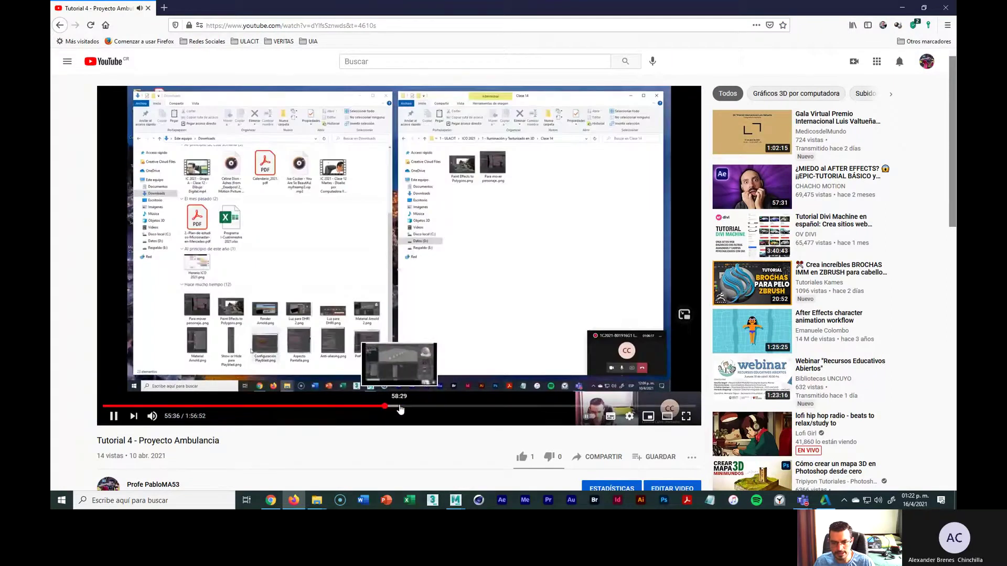
left_click_drag(402, 410, 423, 412)
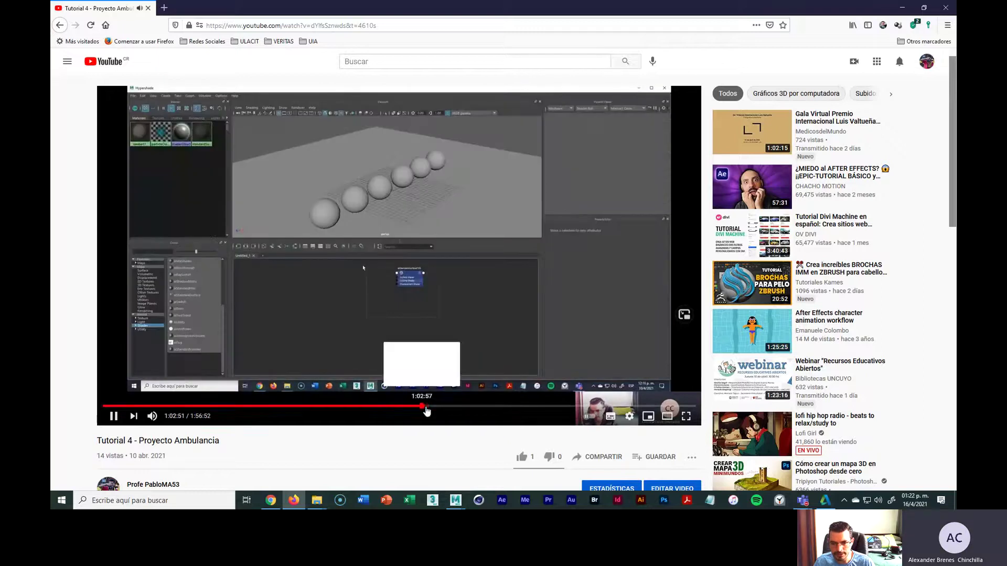
left_click(449, 410)
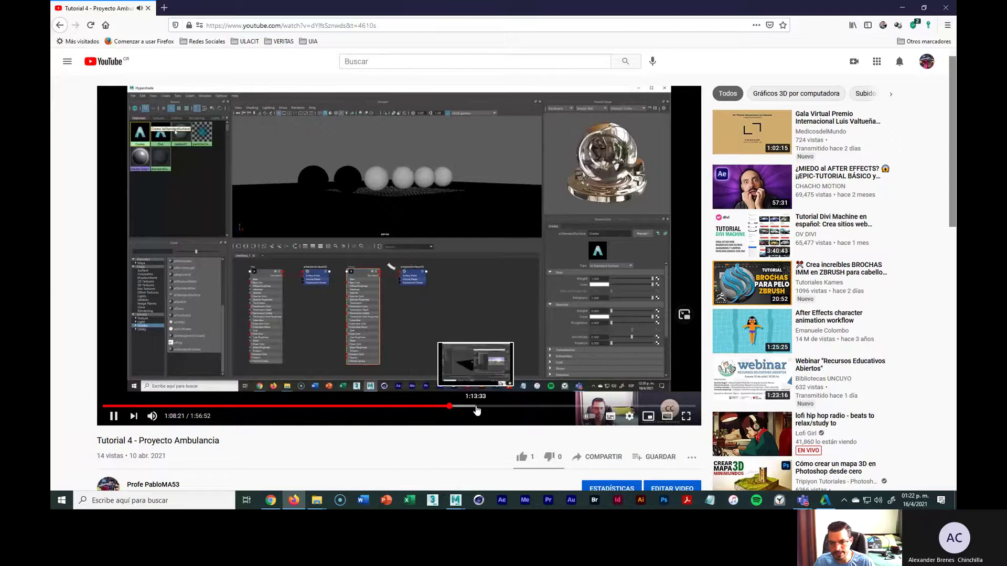
left_click(477, 408)
left_click(490, 409)
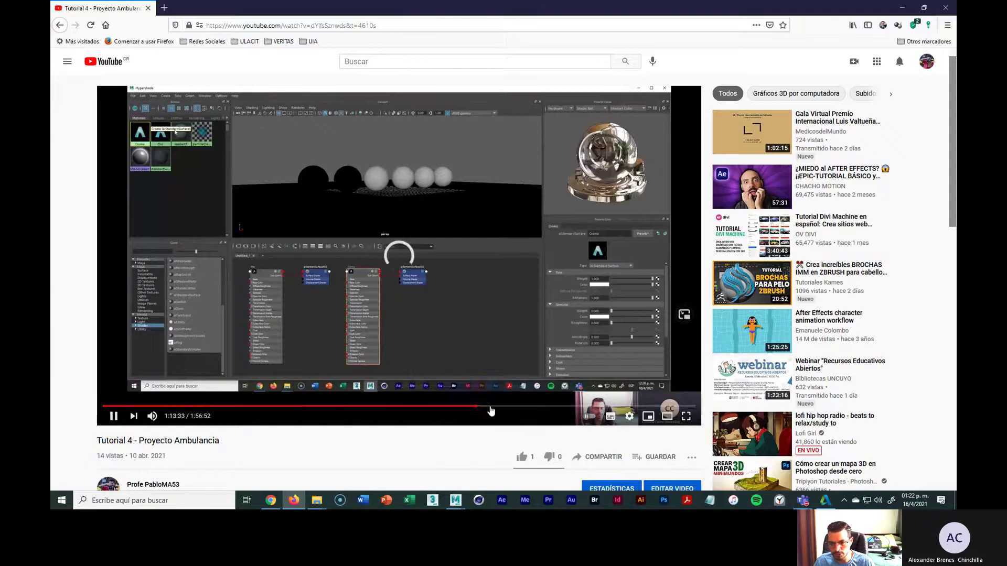
left_click(503, 410)
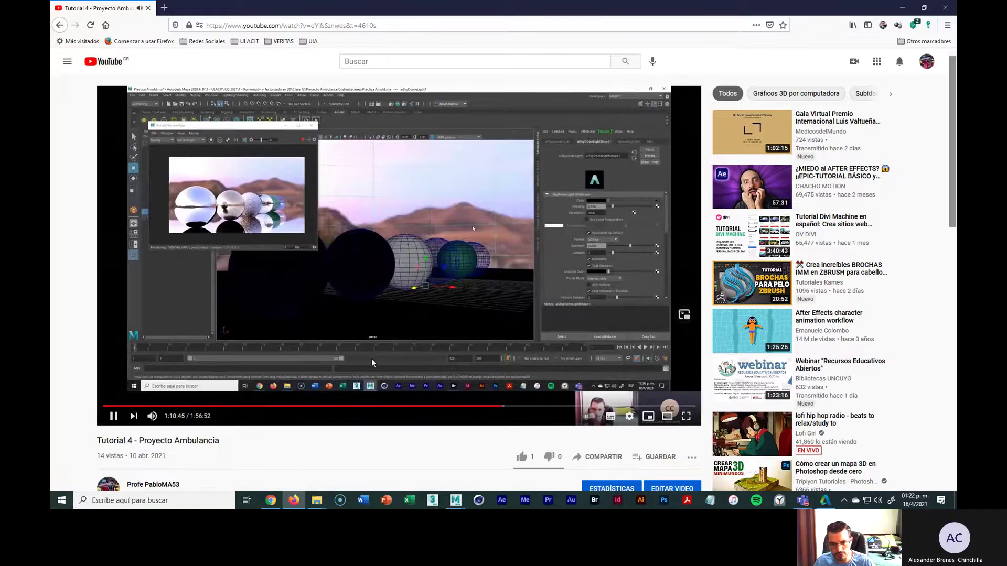
left_click(427, 332)
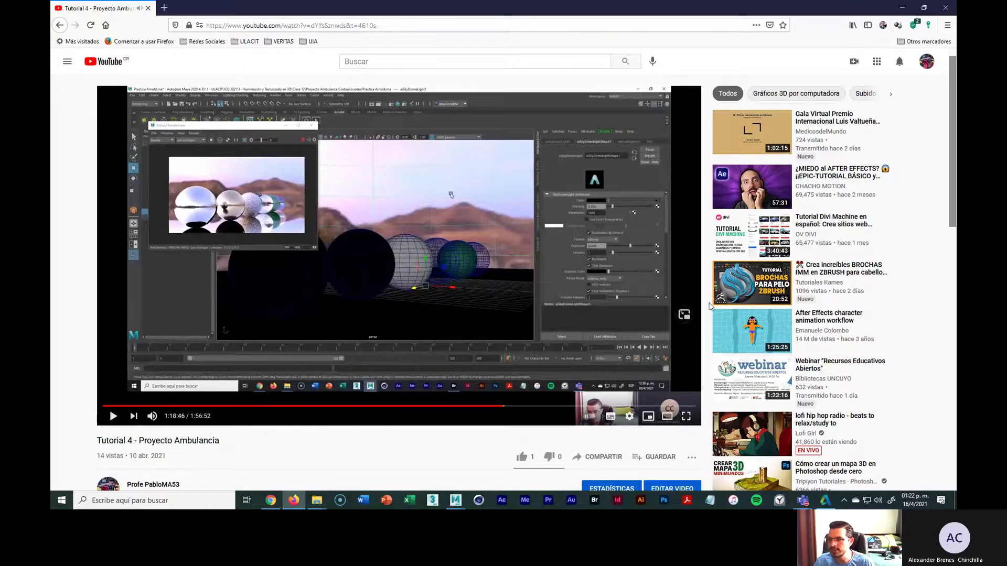
Step: Switch back to Maya and add an Arnold Physical Sky around the room
left_click(903, 8)
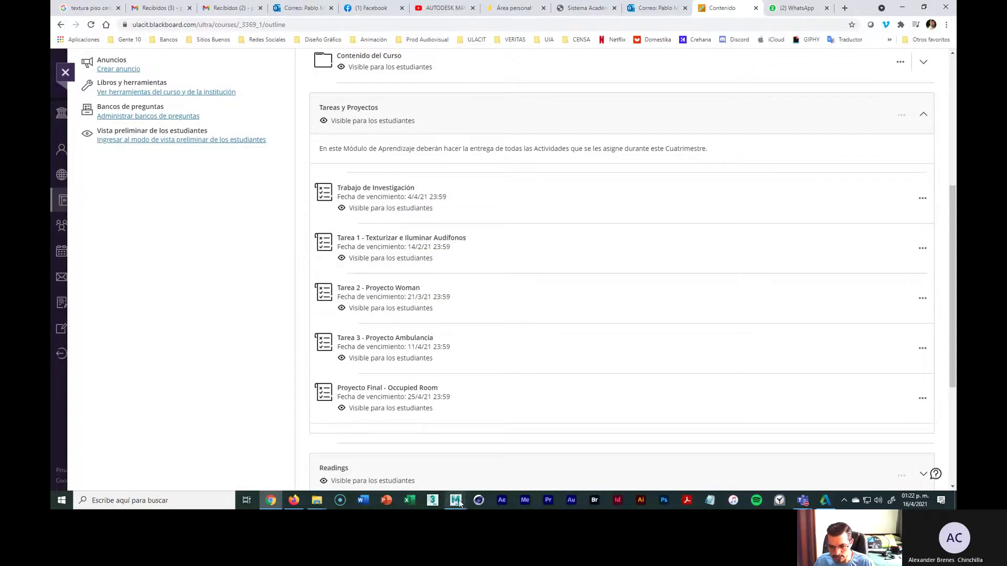
mouse_move(456, 500)
left_click(511, 449)
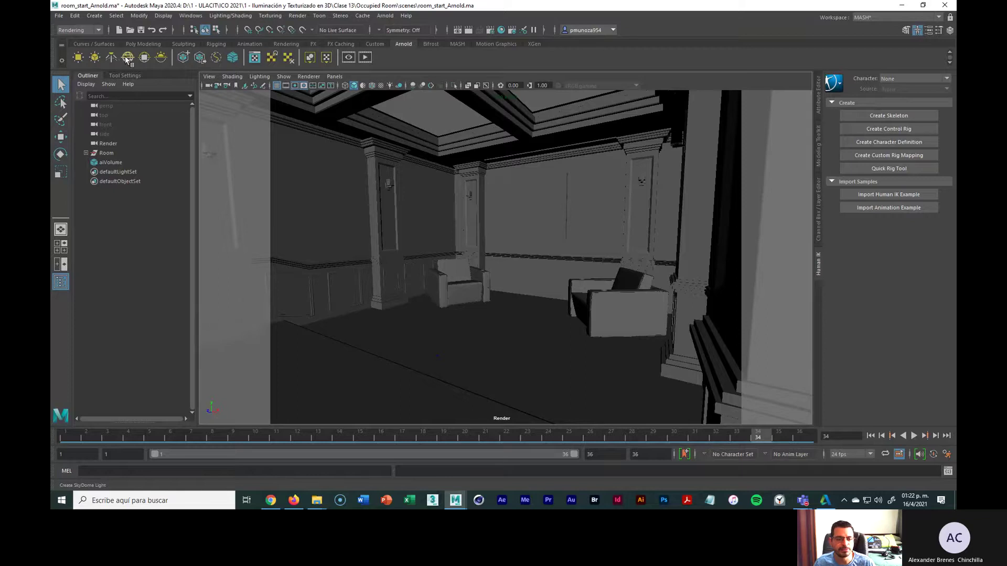
left_click(161, 58)
key("f")
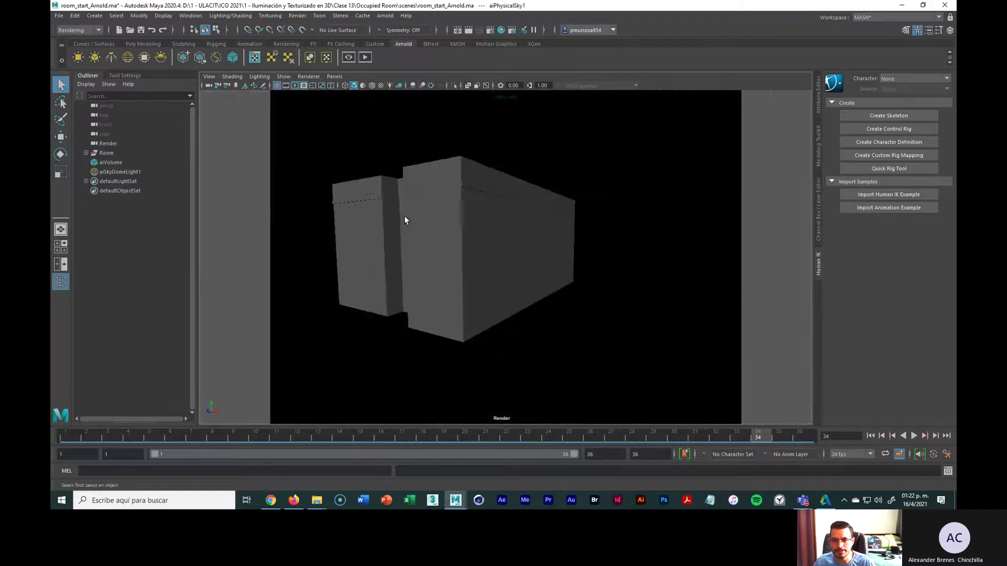
scroll(477, 248, "up", 3)
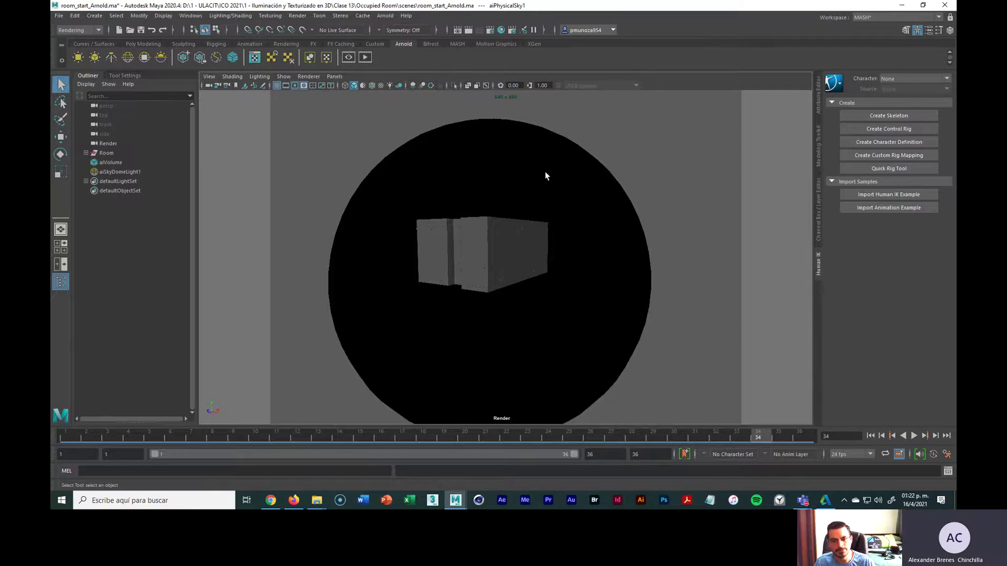
scroll(530, 290, "up", 10)
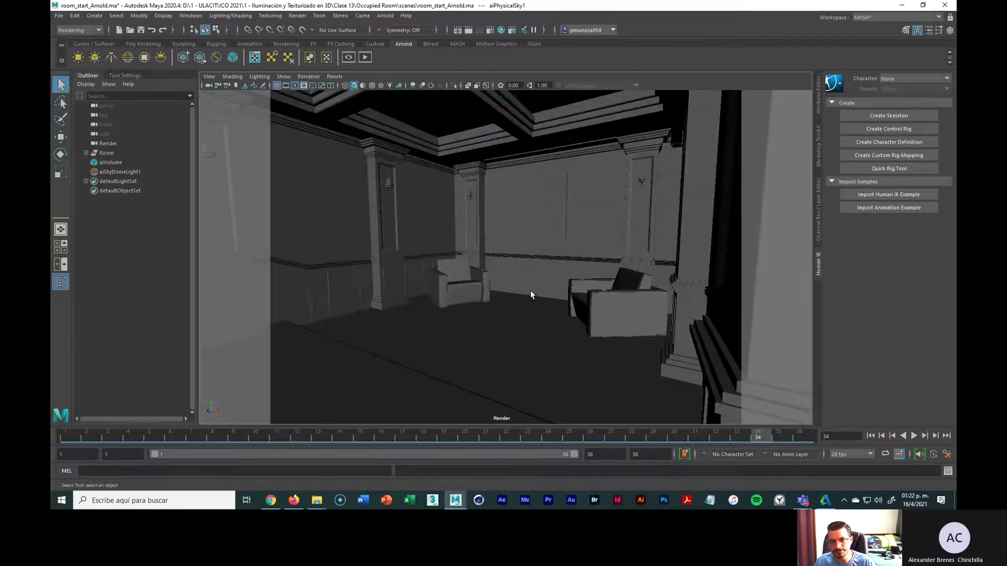
scroll(534, 281, "up", 3)
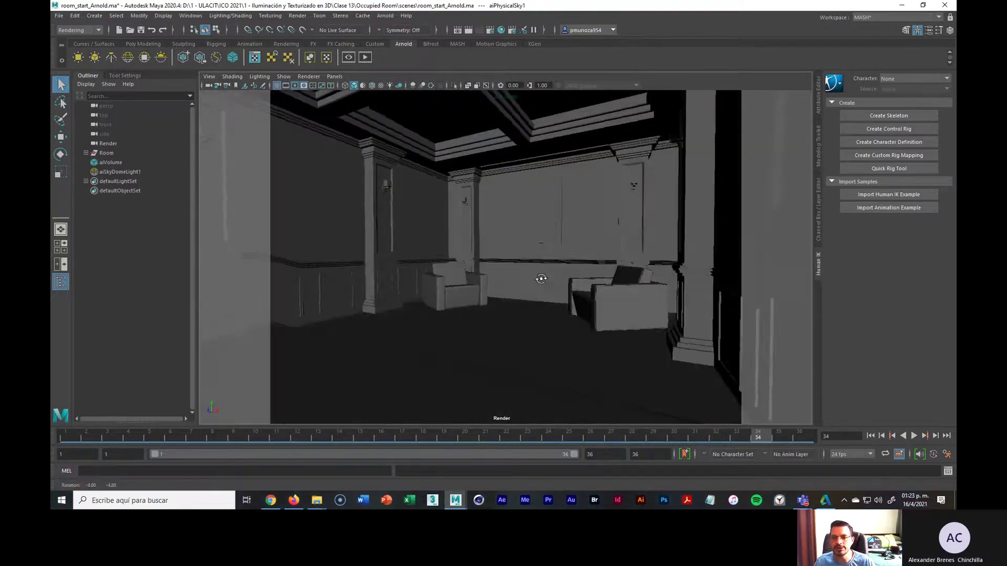
scroll(557, 285, "down", 10)
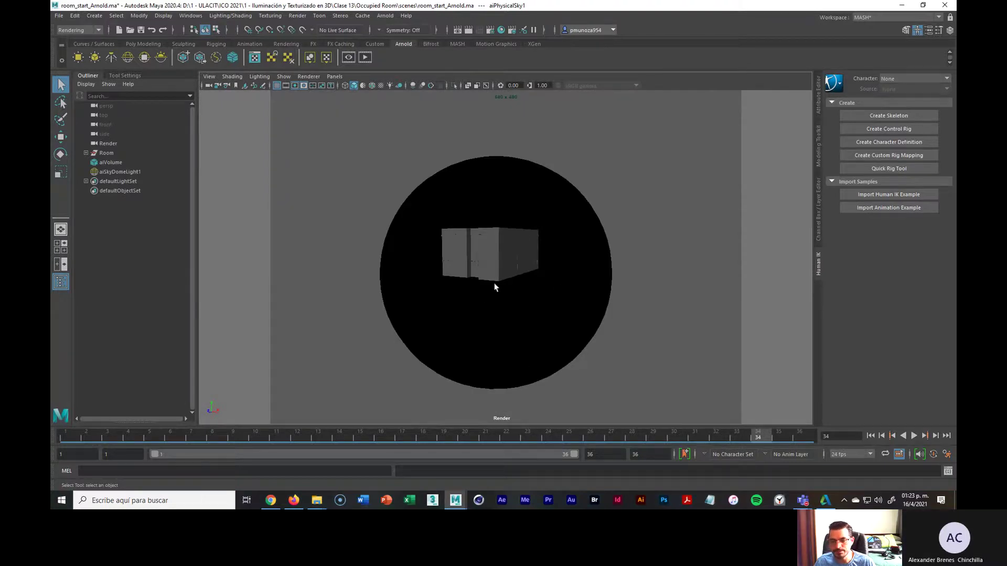
scroll(505, 285, "up", 10)
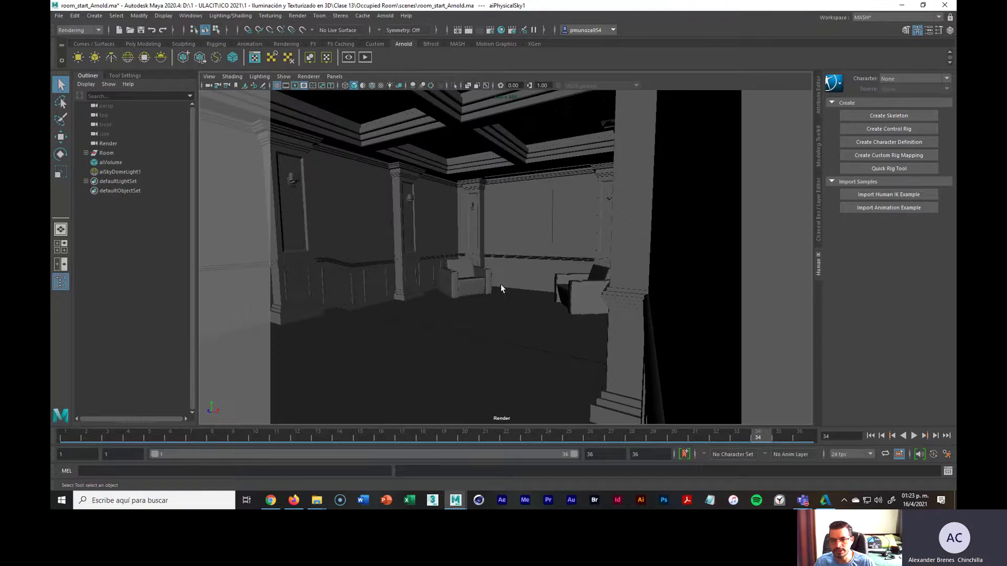
Step: Save the room_start_Arnold.ma scene with the room interior framed in the Render camera
middle_click_drag(500, 286, 536, 318, "alt")
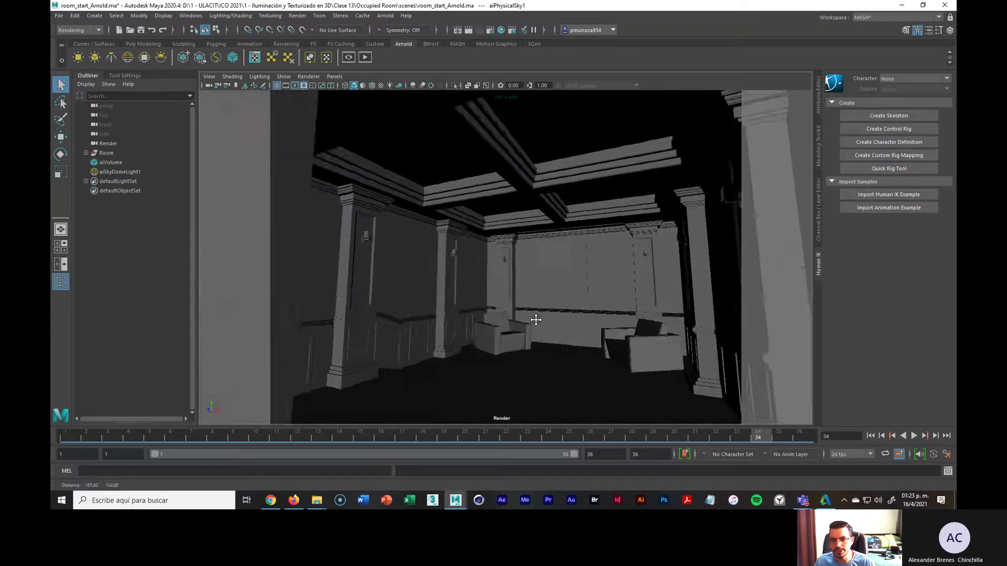
left_click_drag(535, 319, 518, 300, "alt")
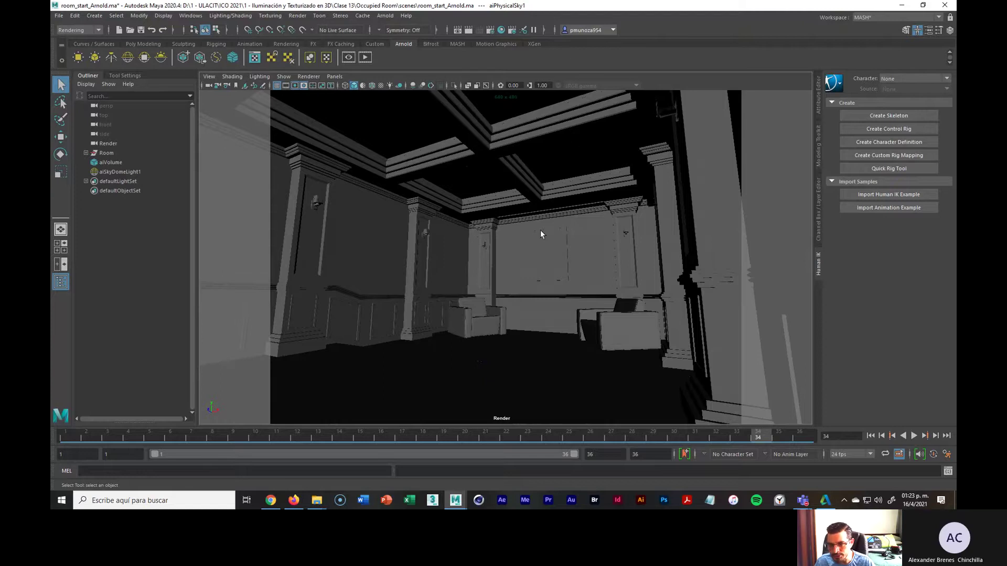
left_click(59, 16)
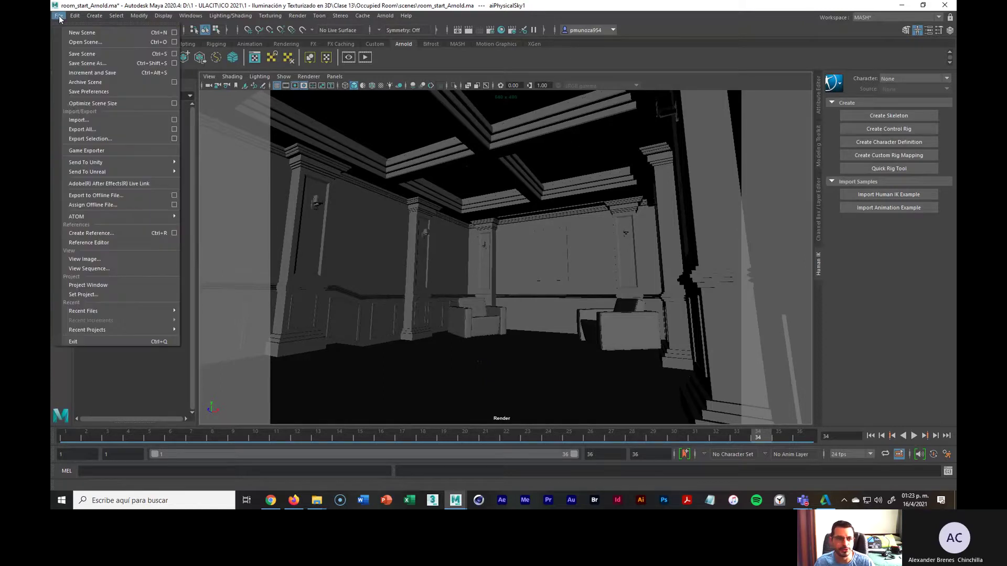
left_click(90, 55)
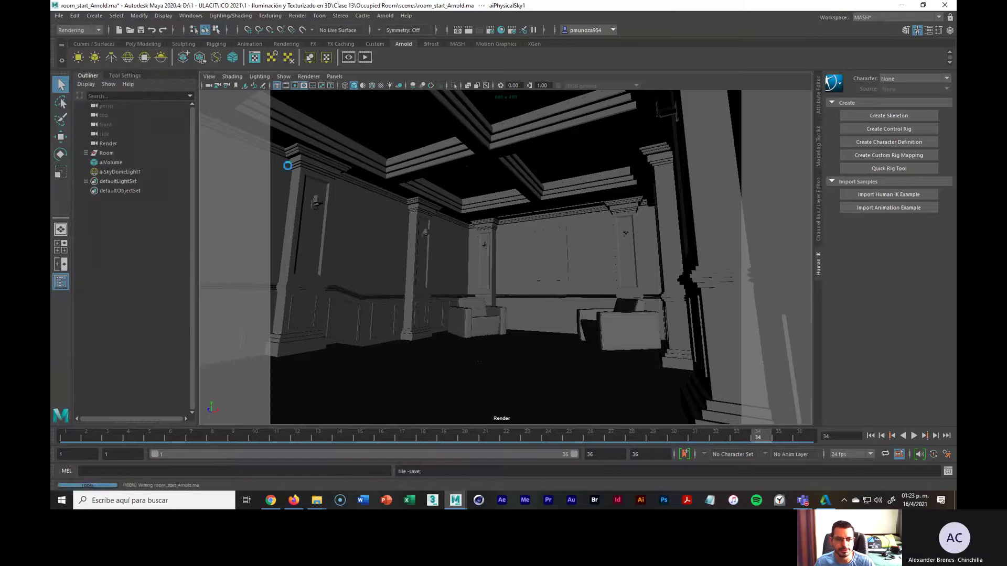
Step: Render the room interior in the Arnold RenderView and enlarge its window beside the viewport
left_click(363, 59)
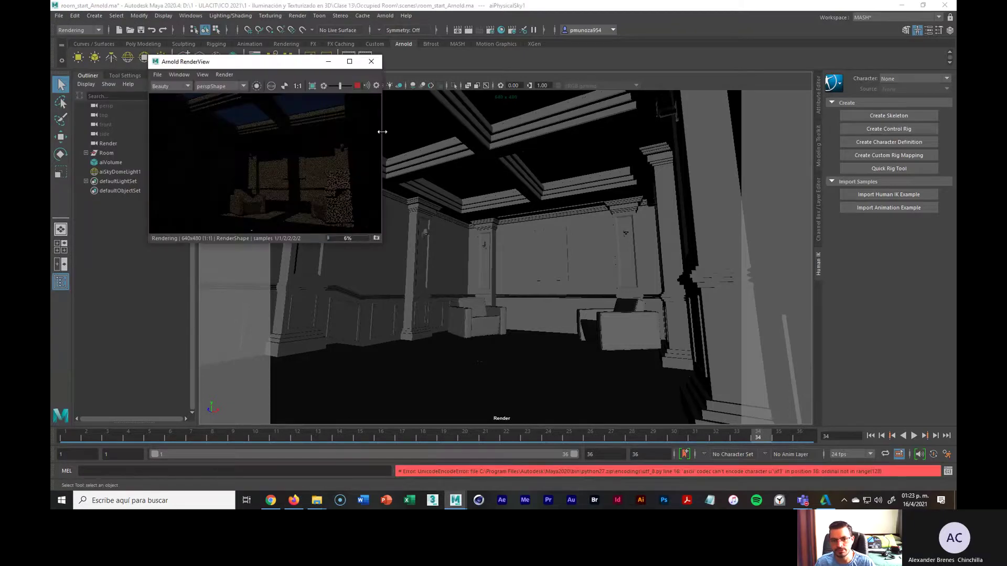
left_click_drag(269, 65, 201, 69)
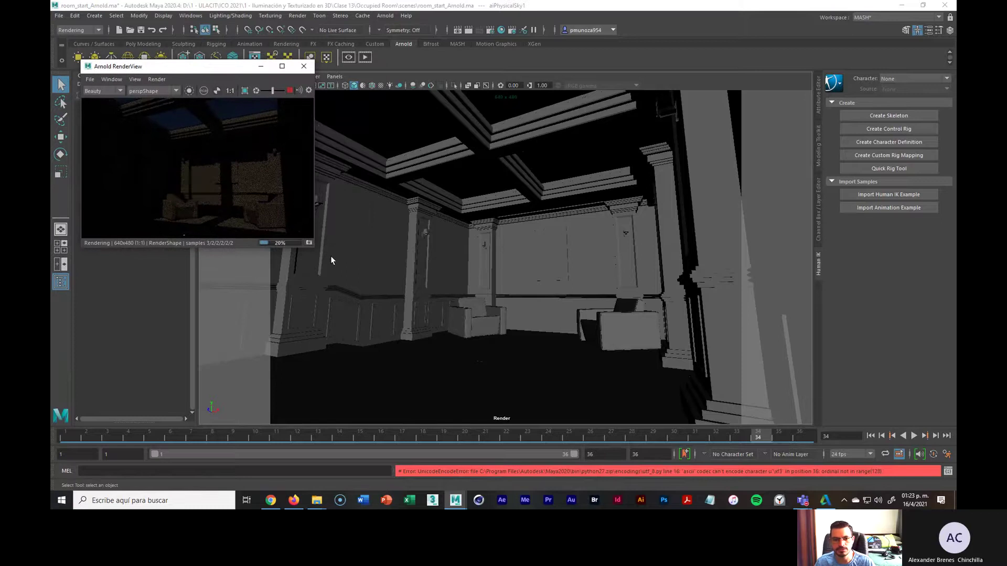
left_click_drag(313, 248, 385, 300)
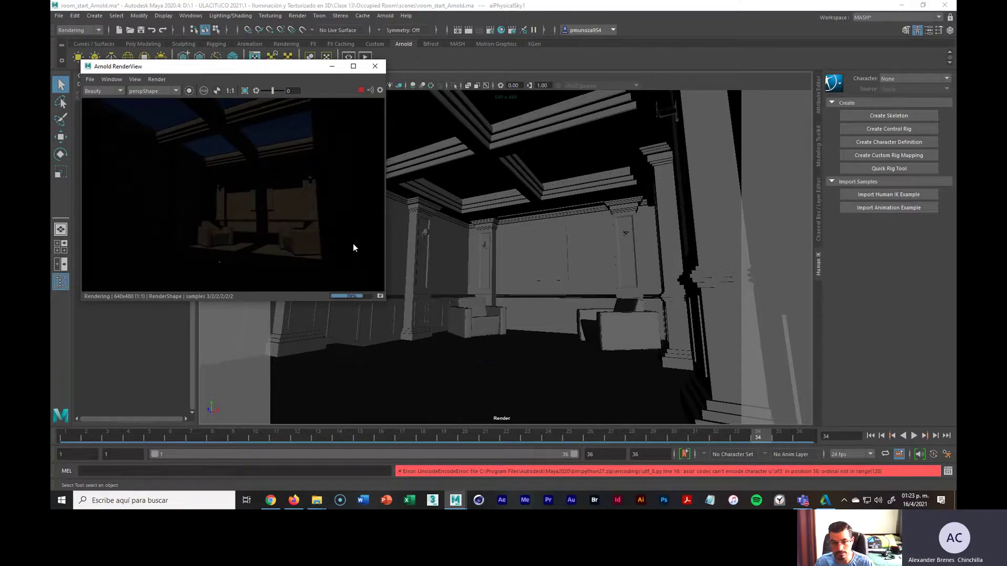
Step: Select the sky dome light through the ceiling openings and show its aiPhysicalSky1 attributes
left_click(513, 273)
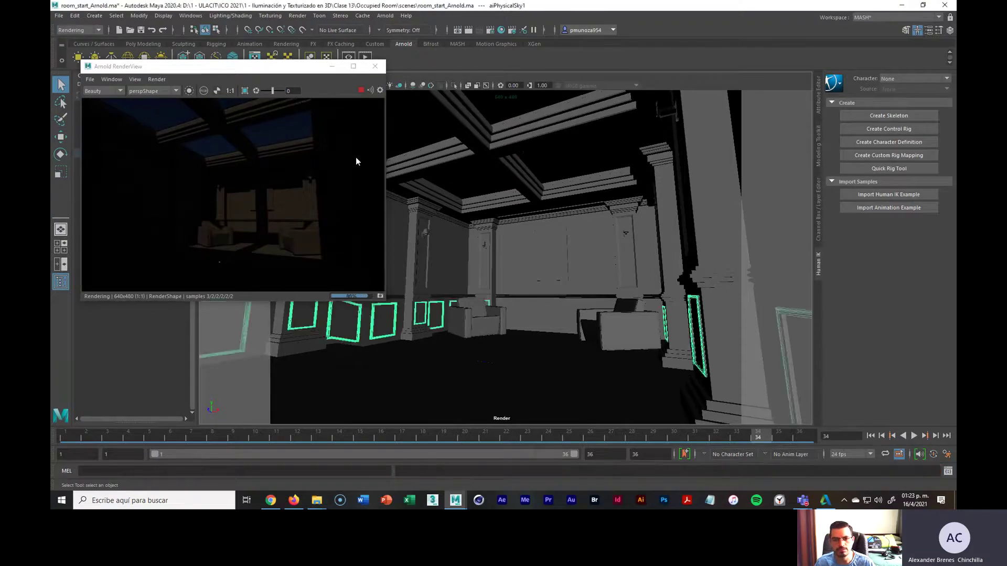
left_click(353, 126)
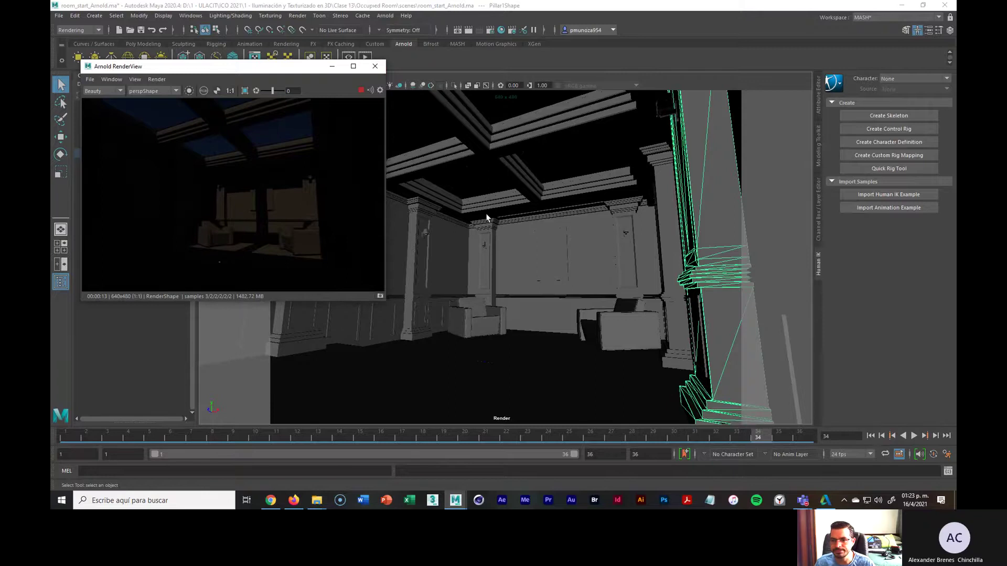
left_click(560, 167)
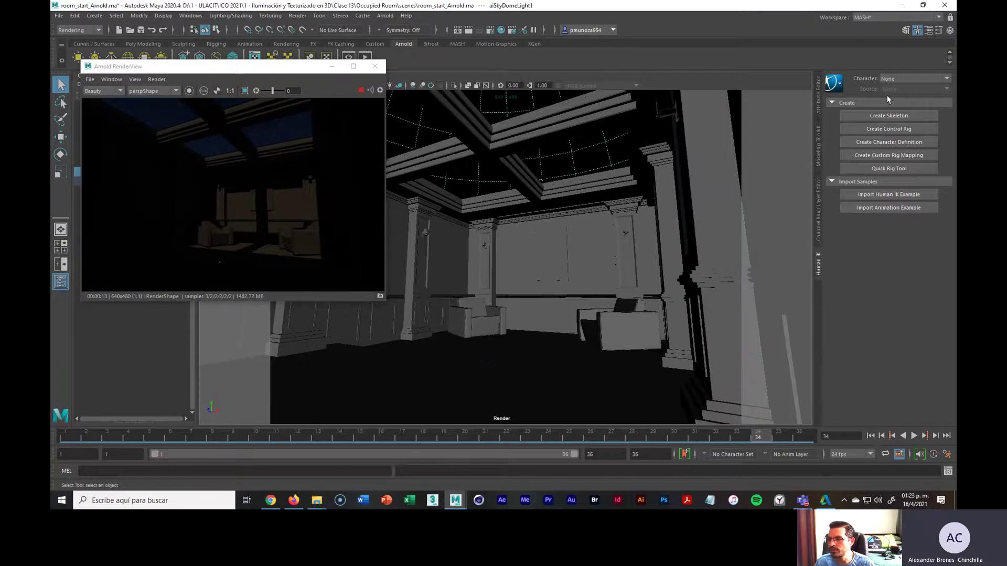
left_click(816, 108)
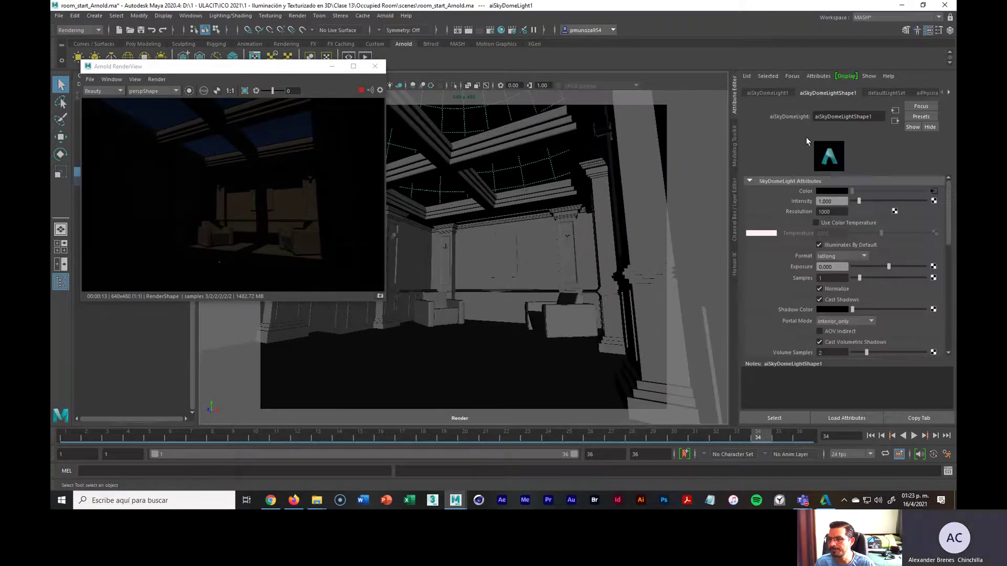
left_click(892, 92)
left_click(926, 93)
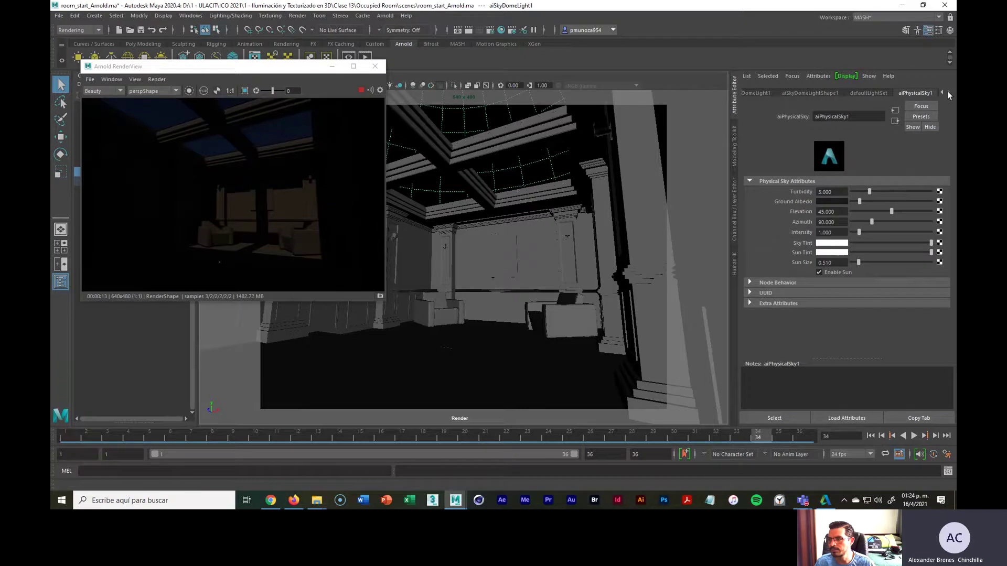
left_click(878, 92)
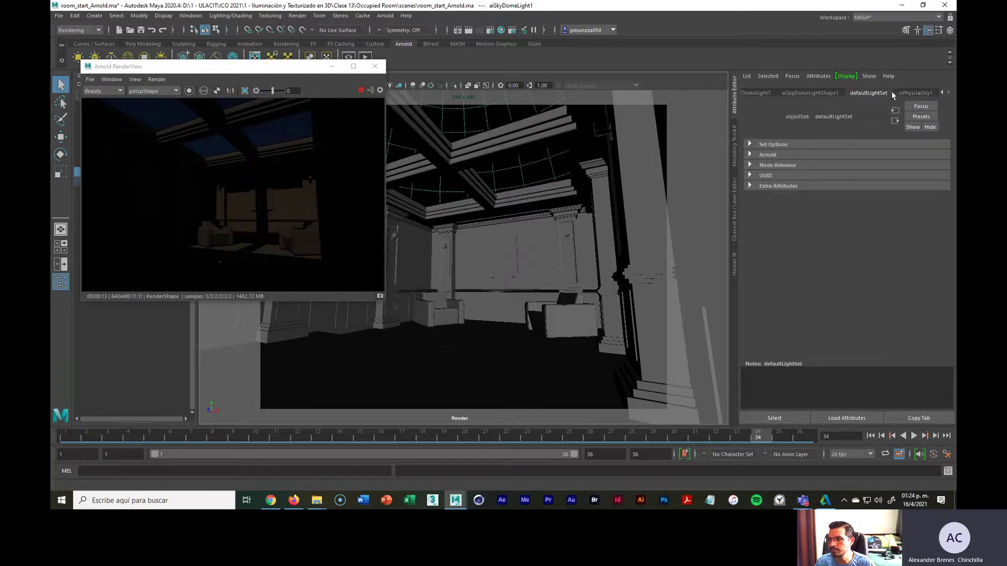
left_click(911, 93)
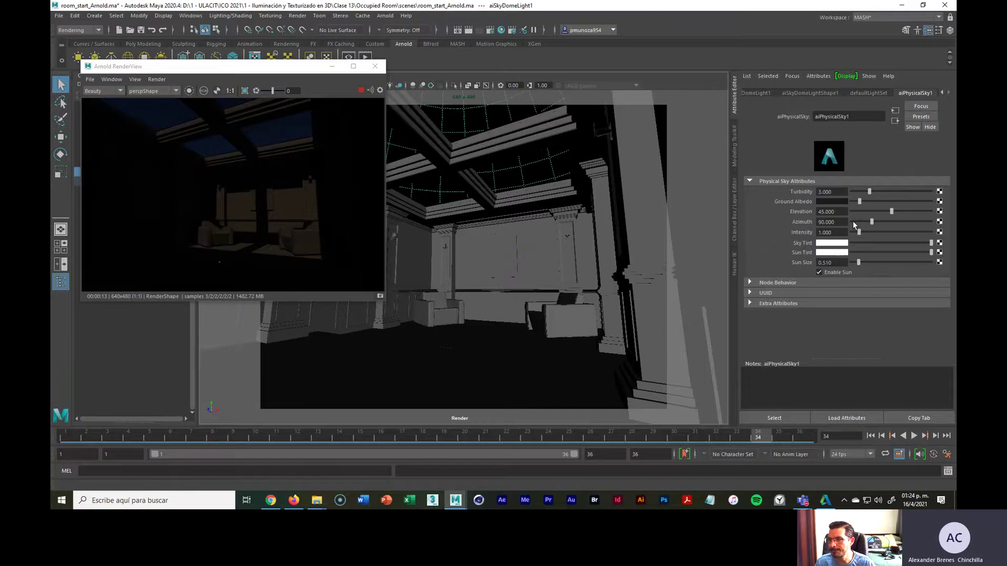
Step: Save the scene and shrink the Arnold RenderView window, fitting the whole rendered frame inside it
left_click(59, 15)
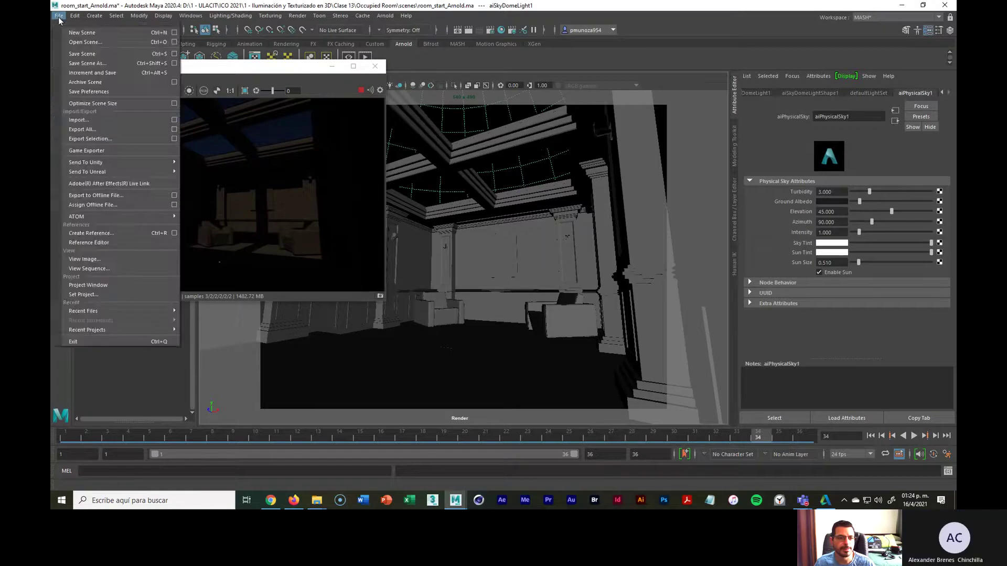
left_click(81, 53)
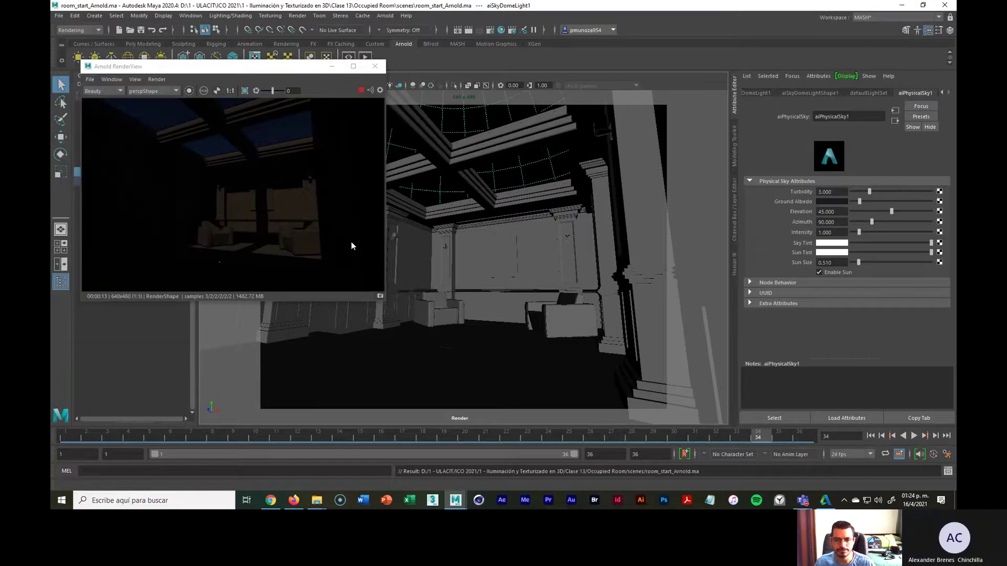
left_click_drag(381, 301, 404, 338)
scroll(292, 254, "down", 2)
scroll(291, 254, "up", 1)
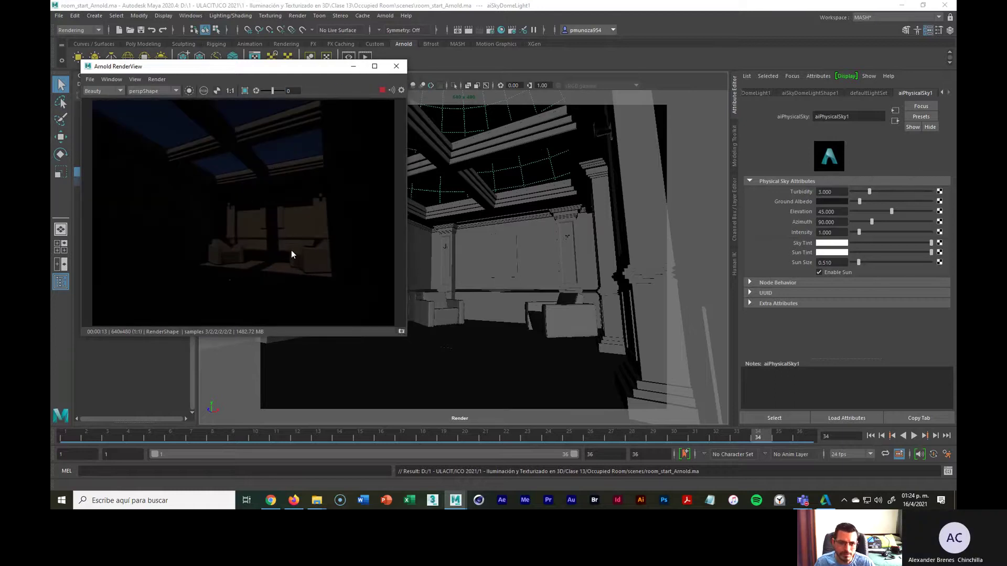
scroll(291, 255, "down", 1)
scroll(291, 254, "down", 1)
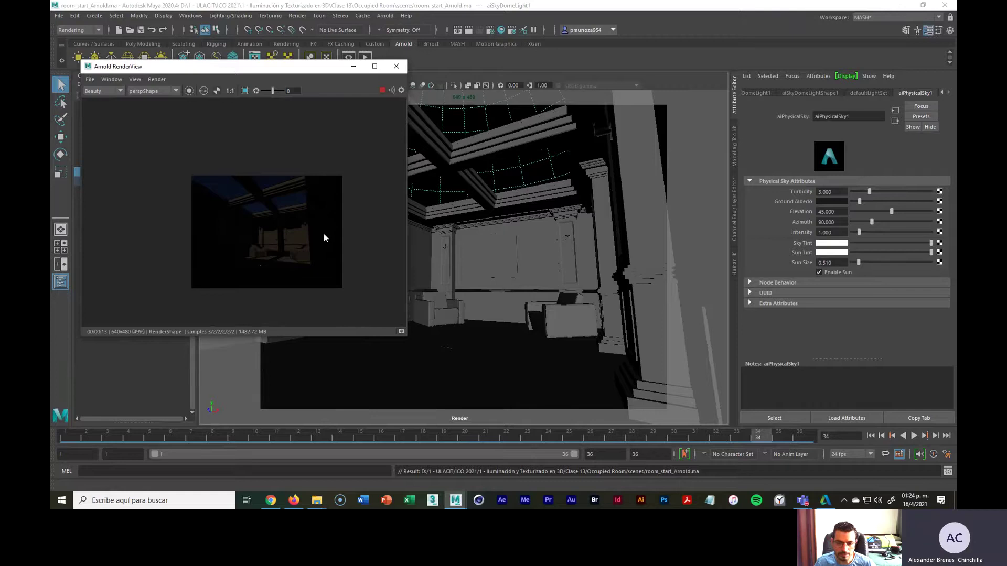
left_click_drag(323, 231, 224, 167)
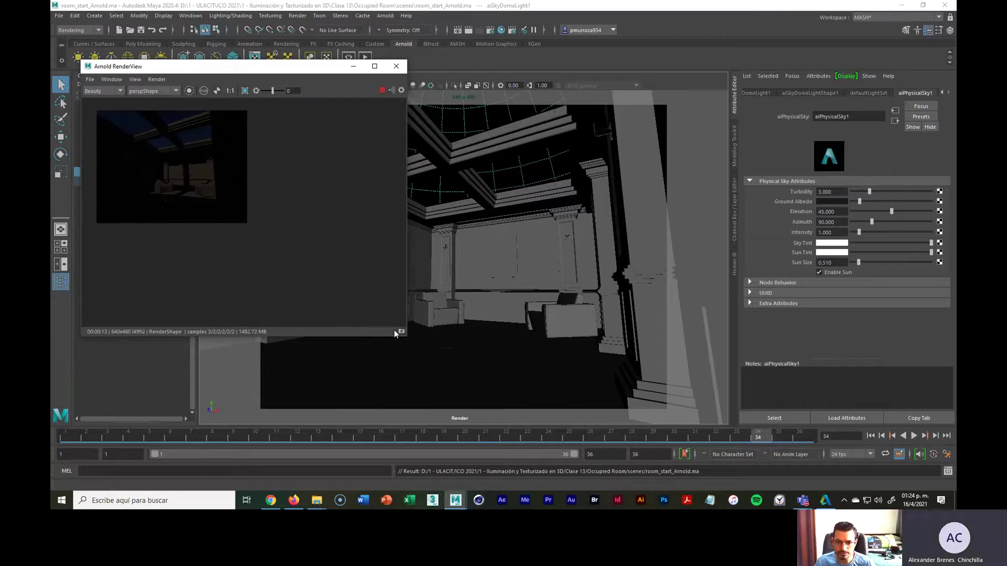
left_click_drag(405, 338, 277, 241)
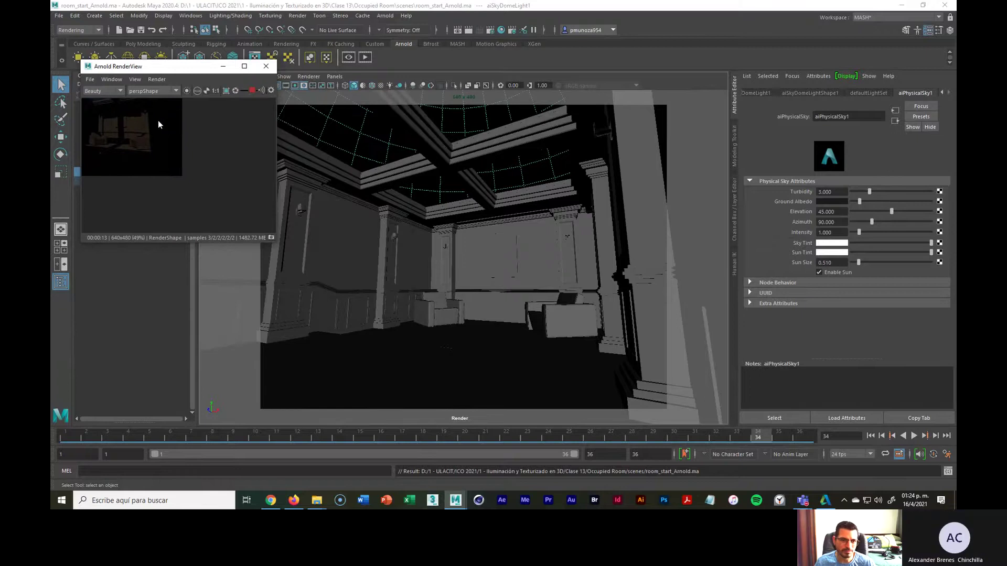
key("f")
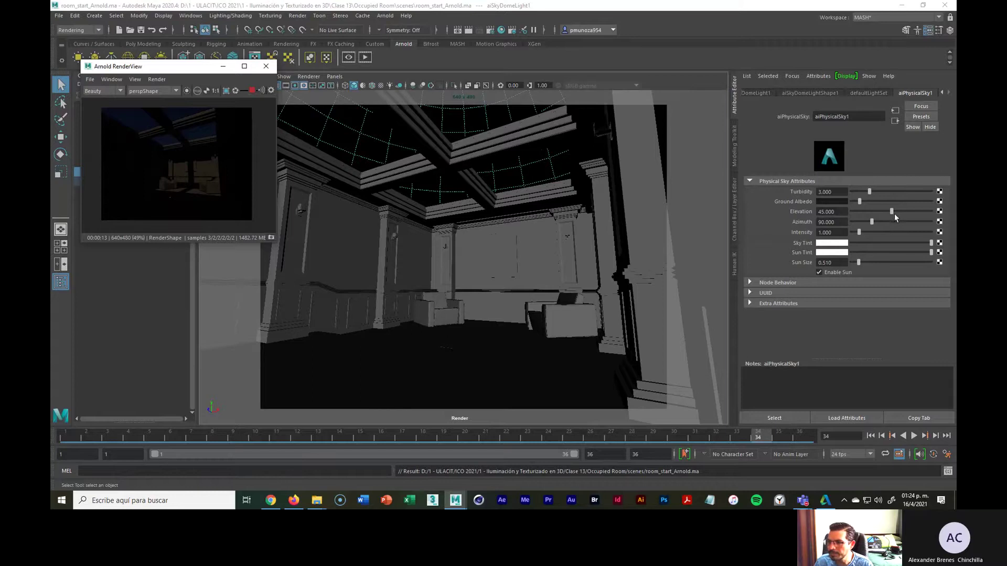
Step: Set the Physical Sky's elevation to about 54.8, azimuth to about 128 and intensity to about 4.63
left_click_drag(893, 214, 899, 216)
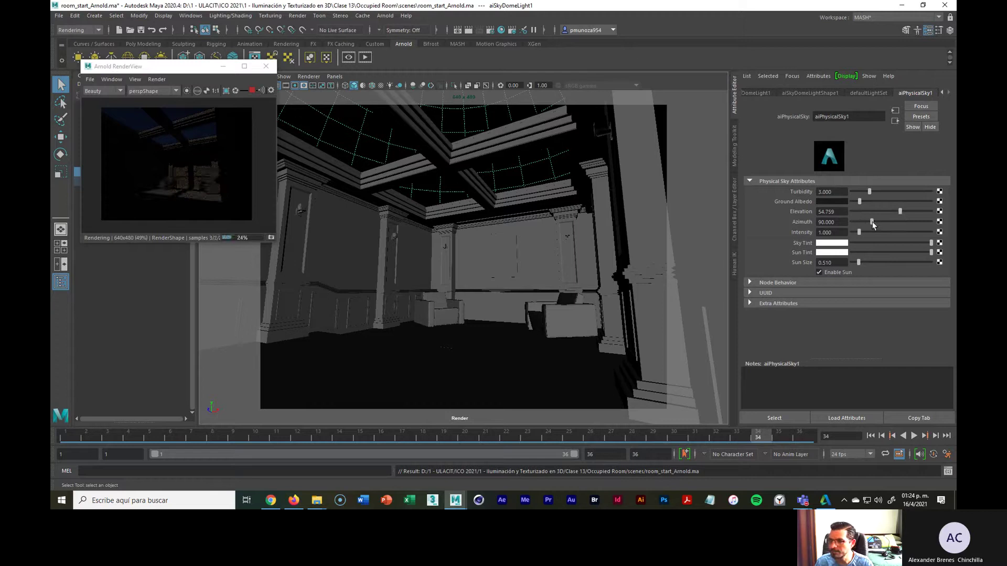
left_click_drag(871, 222, 869, 236)
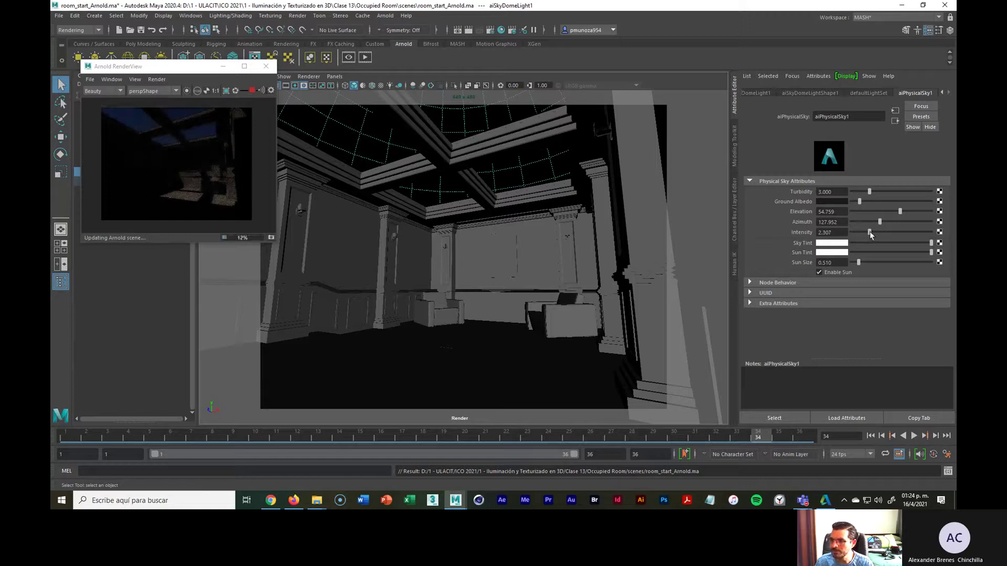
left_click(887, 233)
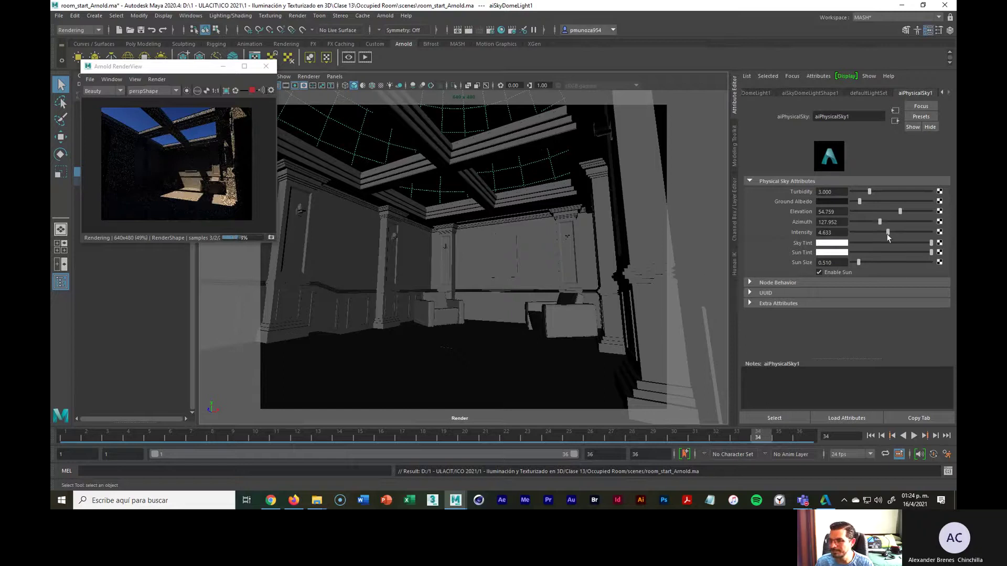
Step: Set the Physical Sky's azimuth to about 206, elevation to about 74.3 and sun size to about 1.31
left_click_drag(880, 222, 897, 224)
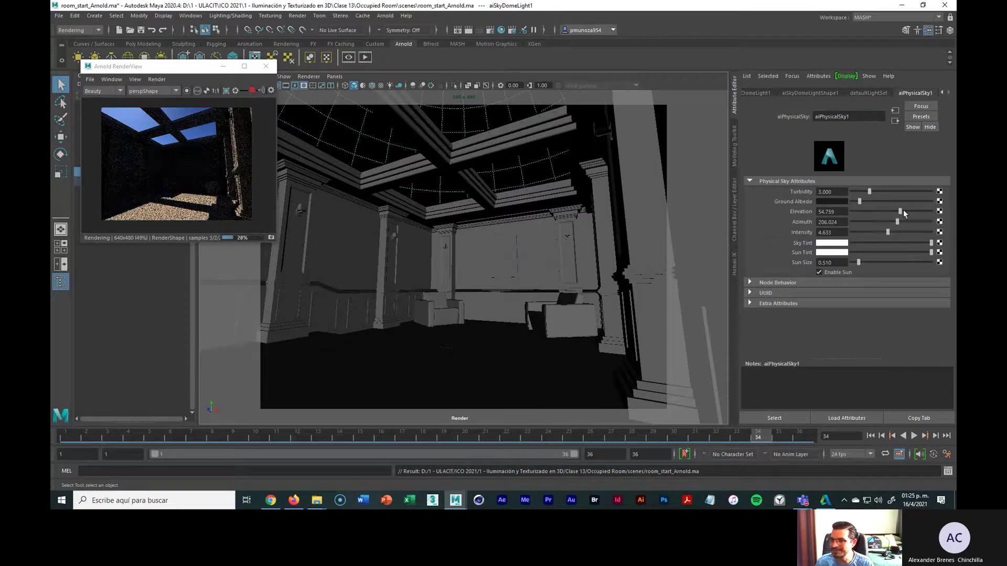
left_click_drag(902, 211, 917, 212)
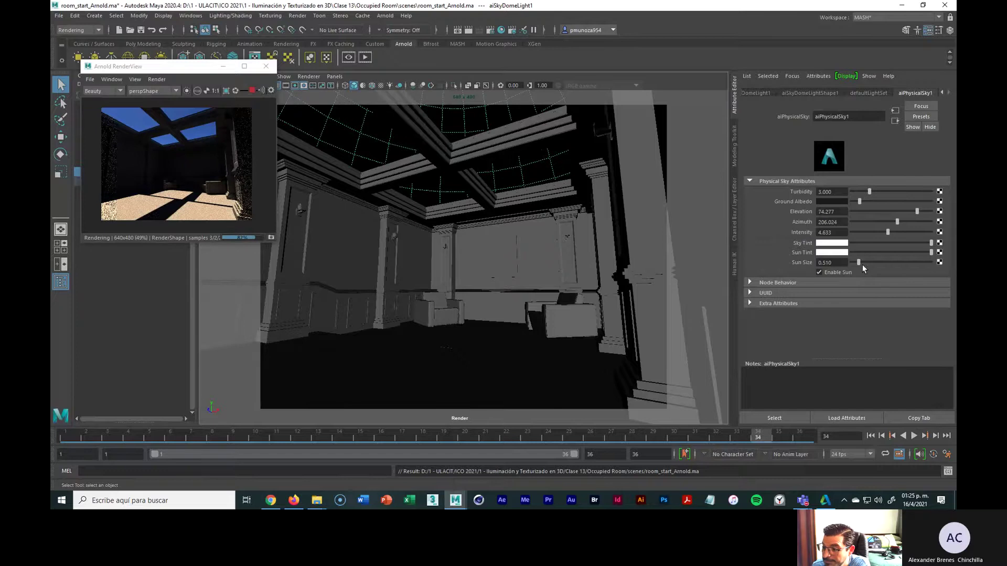
left_click_drag(858, 262, 871, 264)
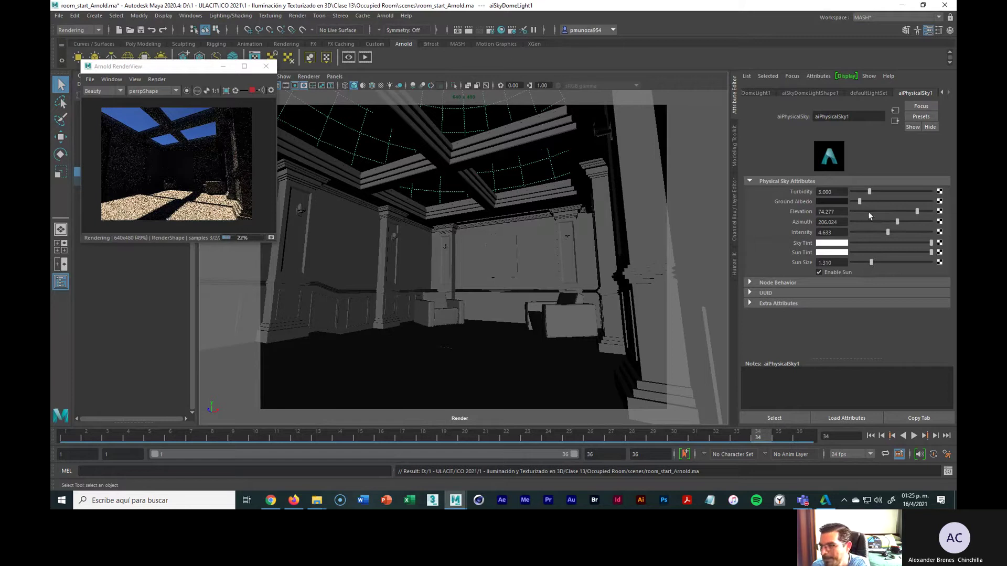
Step: Set the Physical Sky's turbidity to about 1.98 and close the Arnold RenderView
left_click_drag(869, 192, 870, 192)
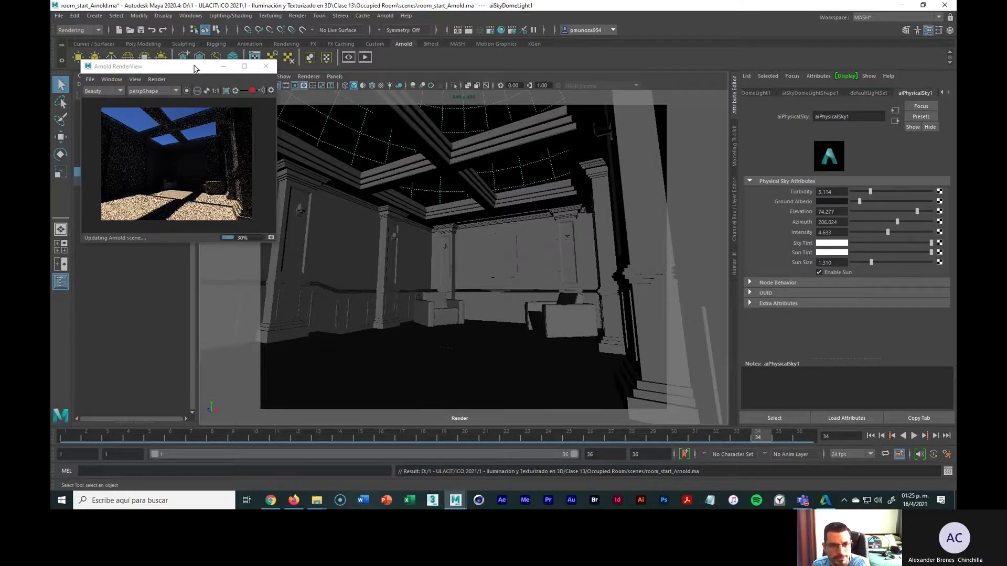
key("ctrl+z")
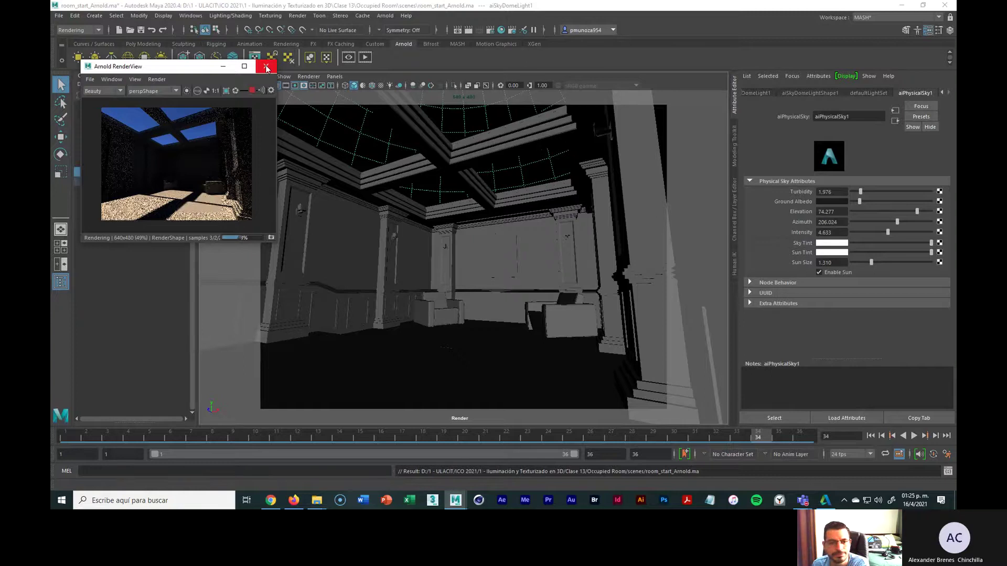
left_click(266, 67)
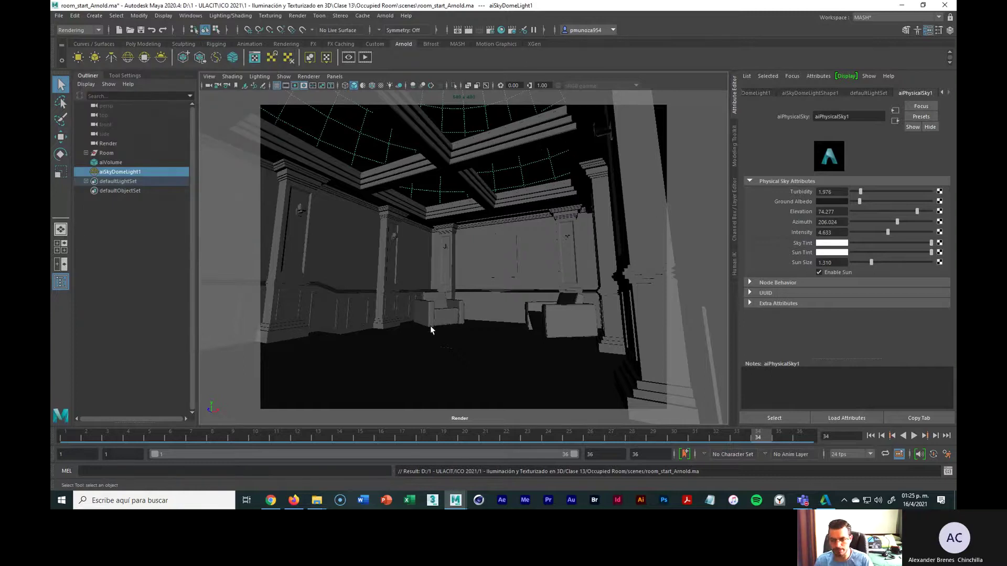
Step: Deselect the sky dome, examine how it encloses the room from outside and return to the interior view
scroll(462, 327, "down", 10)
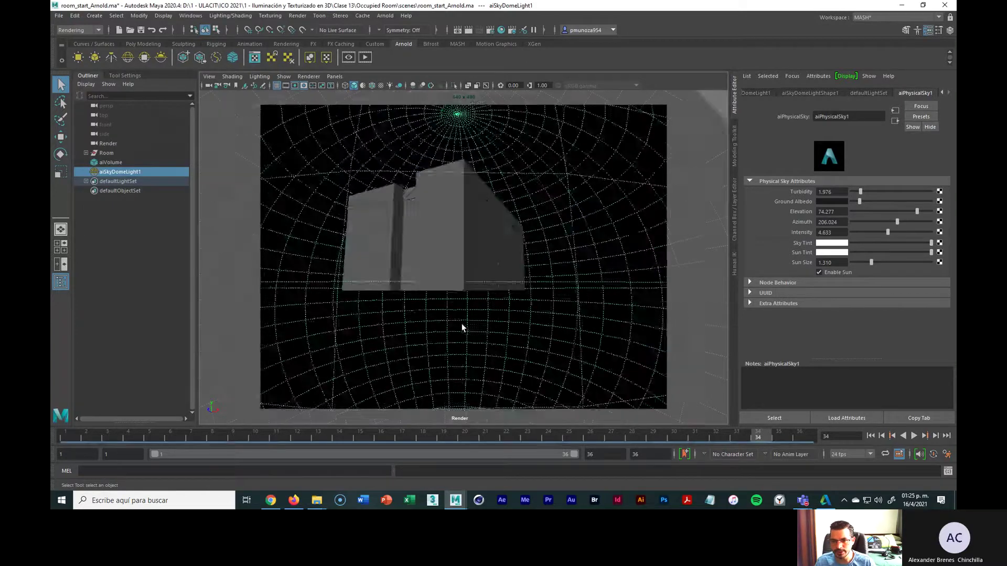
left_click(610, 313)
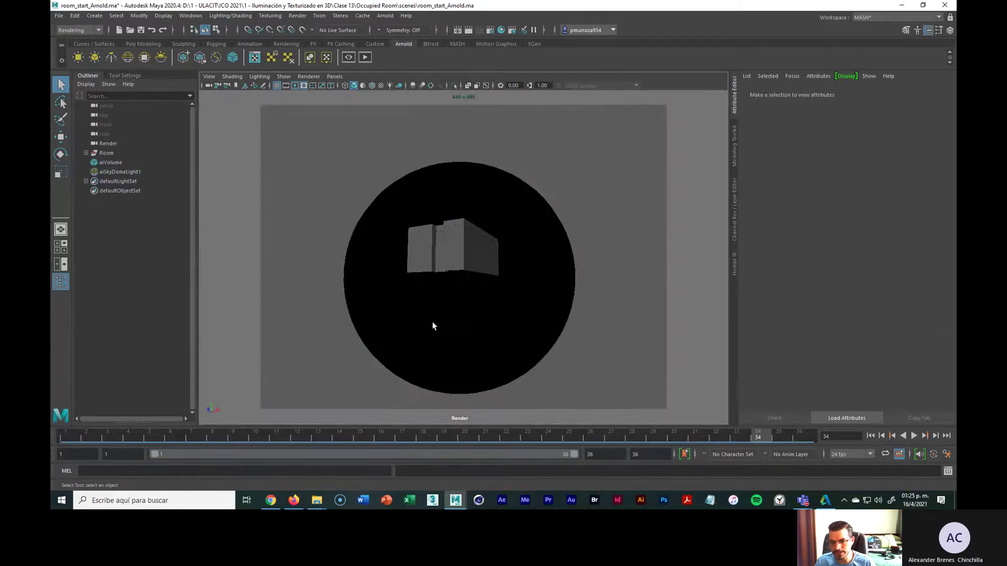
left_click_drag(432, 322, 564, 250, "alt")
scroll(459, 306, "up", 10)
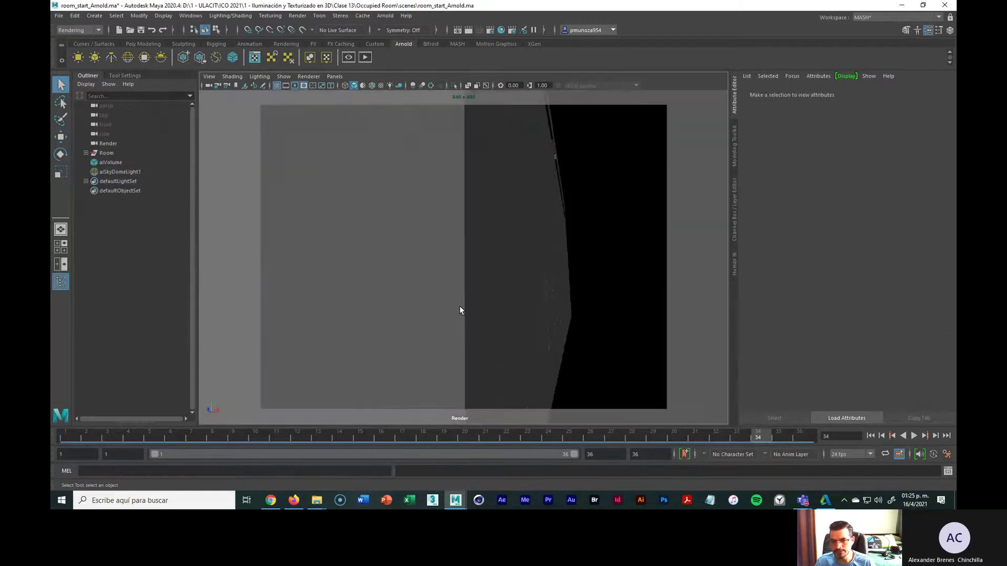
scroll(459, 309, "down", 5)
left_click_drag(489, 335, 477, 299, "alt")
middle_click_drag(477, 300, 505, 316, "alt")
left_click_drag(505, 316, 502, 320, "alt")
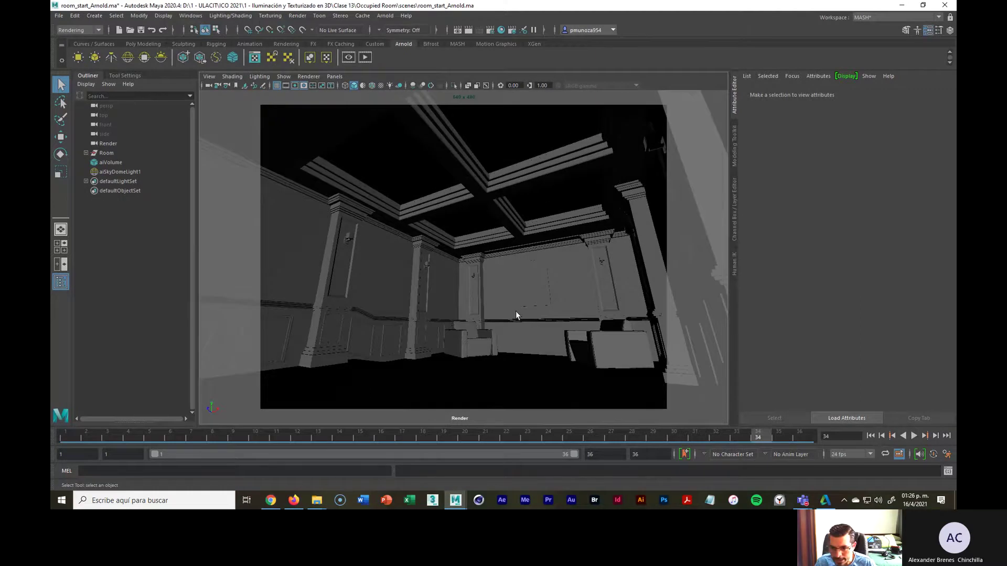
left_click_drag(515, 311, 503, 300, "alt")
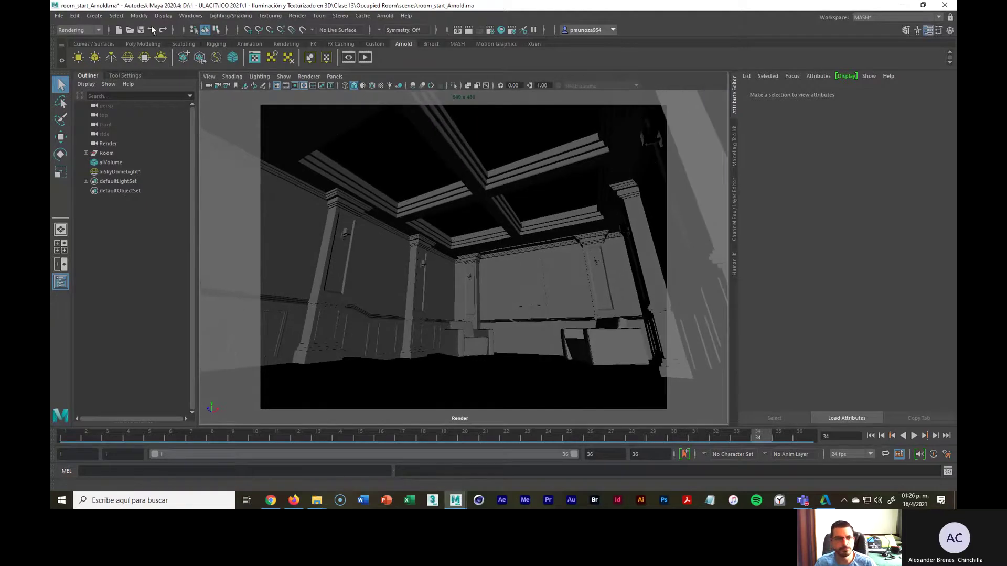
Step: Save the scene and start a new render in the Arnold RenderView
left_click(59, 15)
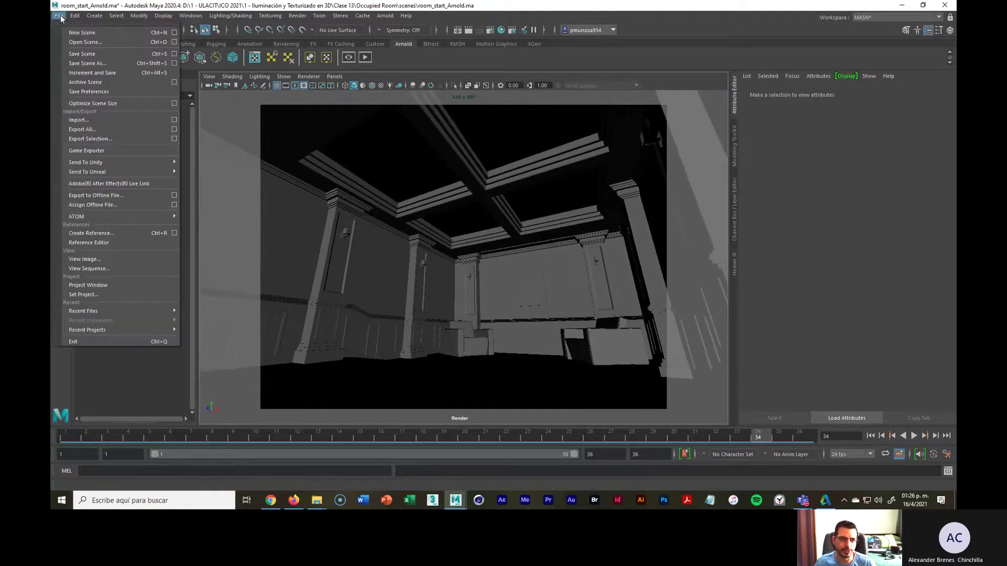
left_click(84, 54)
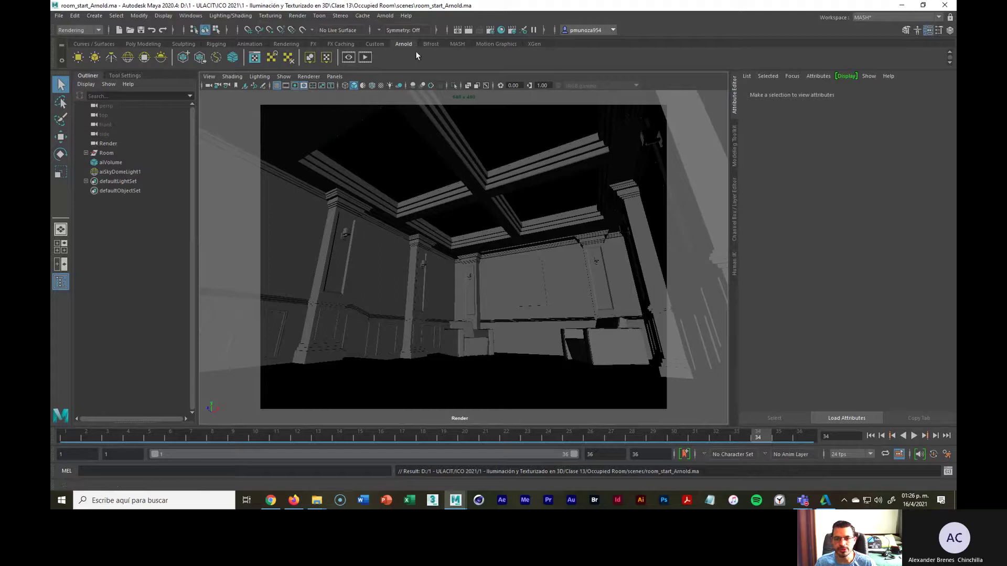
left_click(365, 57)
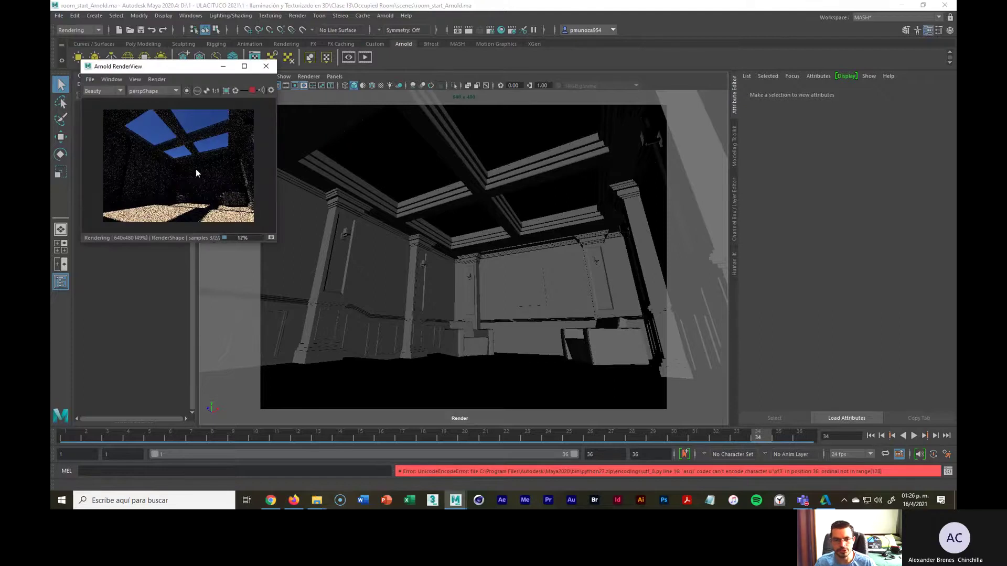
Step: Select the sky dome light through the ceiling openings, frame it and return to the previous interior view
left_click(242, 296)
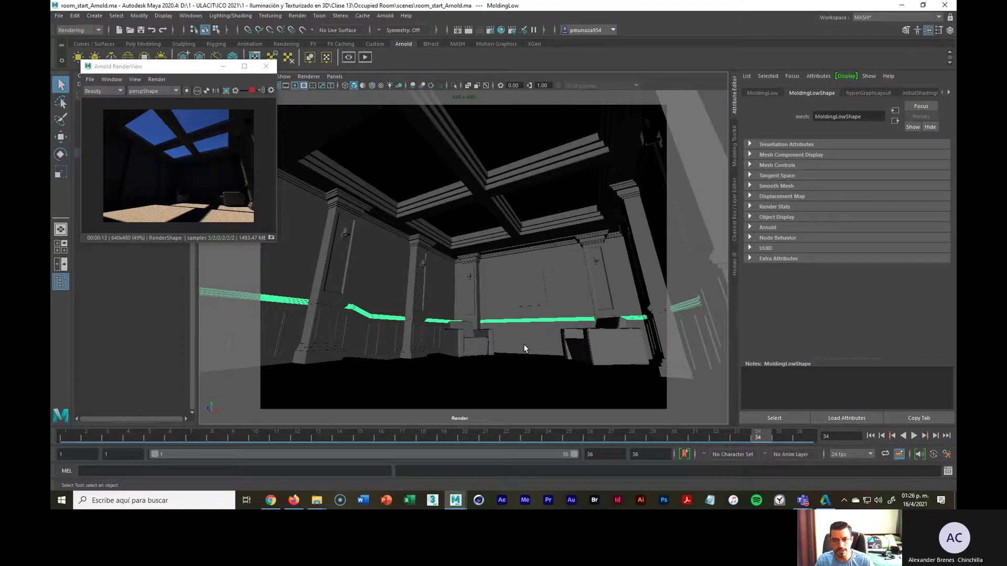
left_click(450, 227)
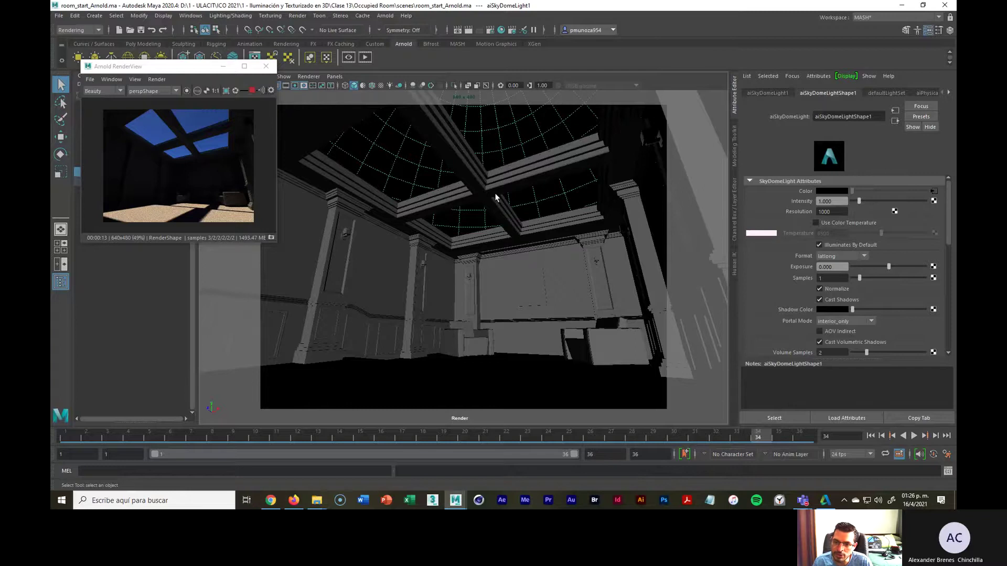
left_click(501, 289)
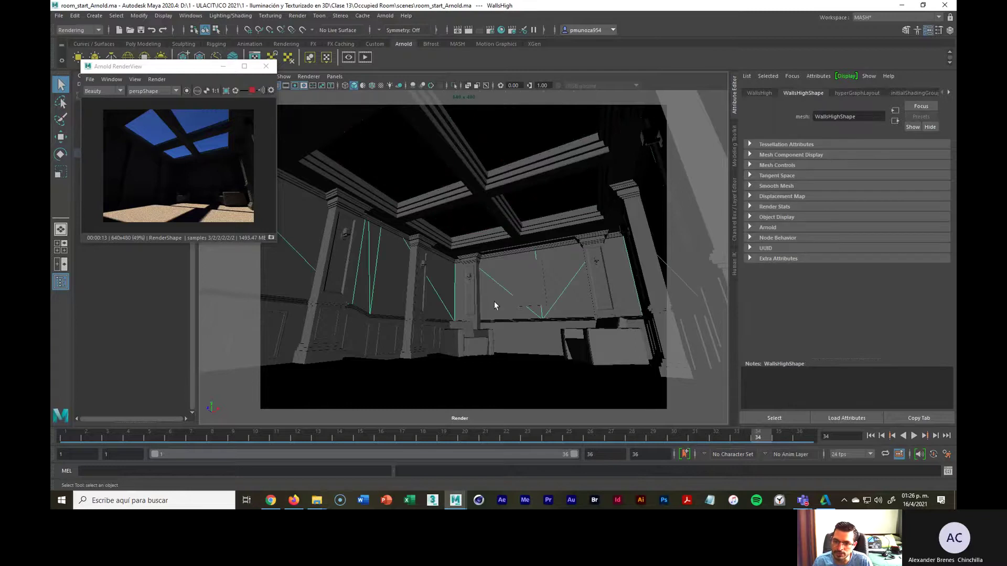
left_click(512, 126)
key("f")
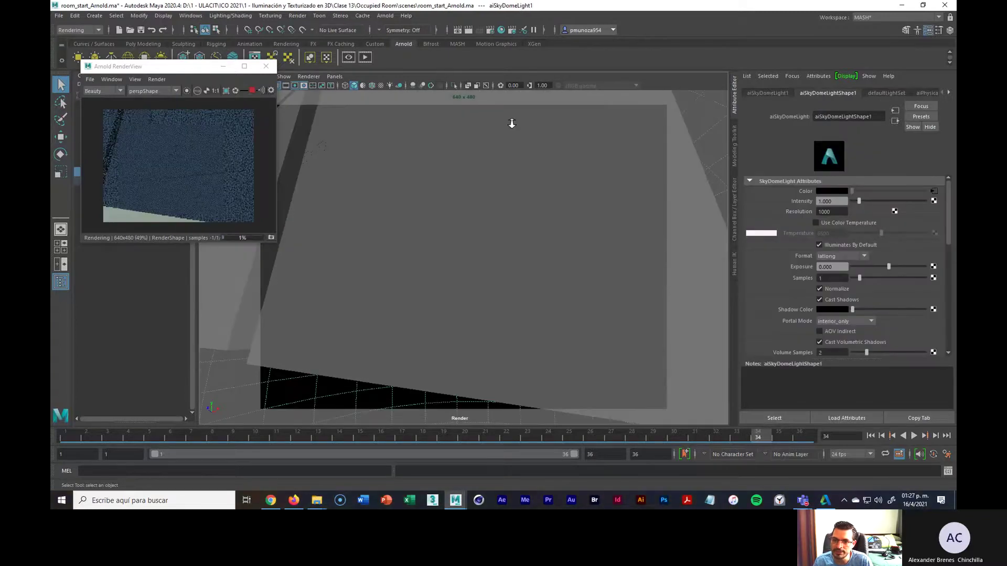
key("bracketleft")
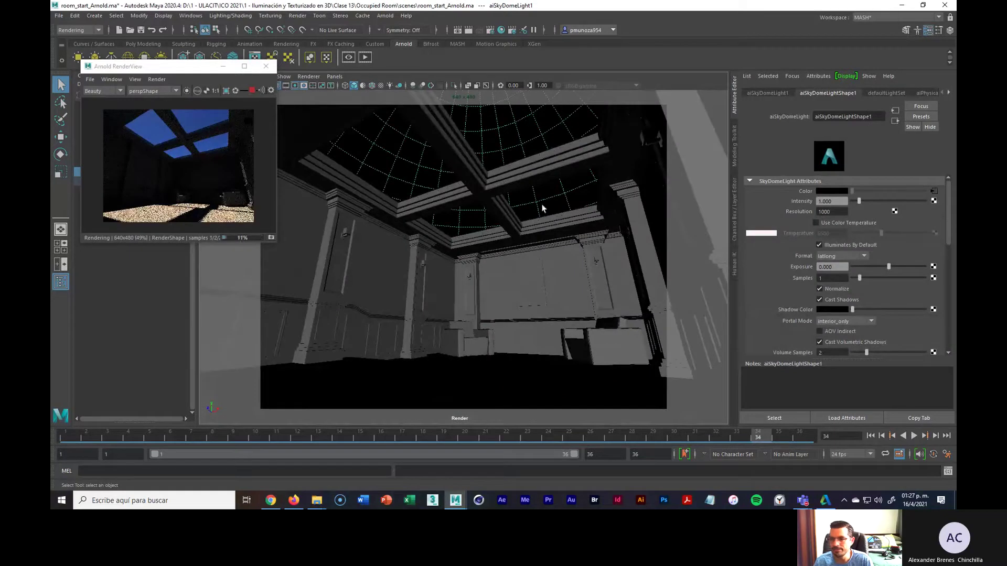
Step: Go through the sky dome light's connected nodes and bring up the Physical Sky's attributes
left_click(760, 92)
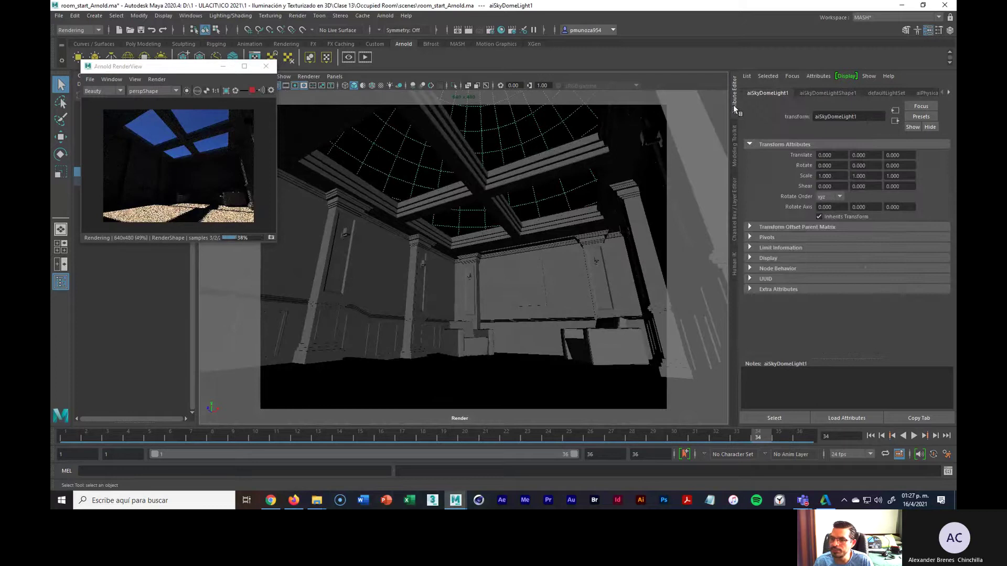
left_click_drag(733, 105, 779, 118)
key("ctrl+a")
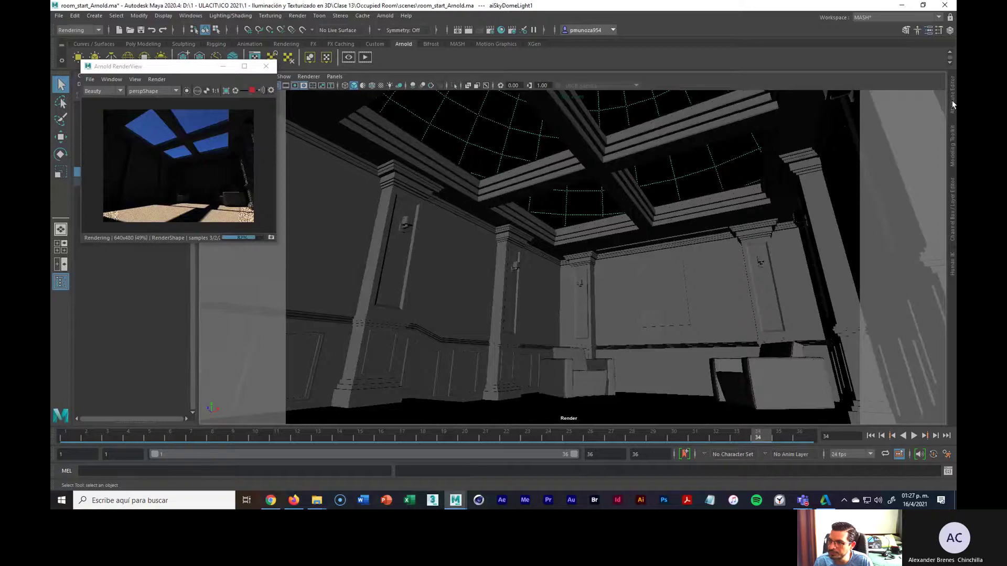
left_click(951, 100)
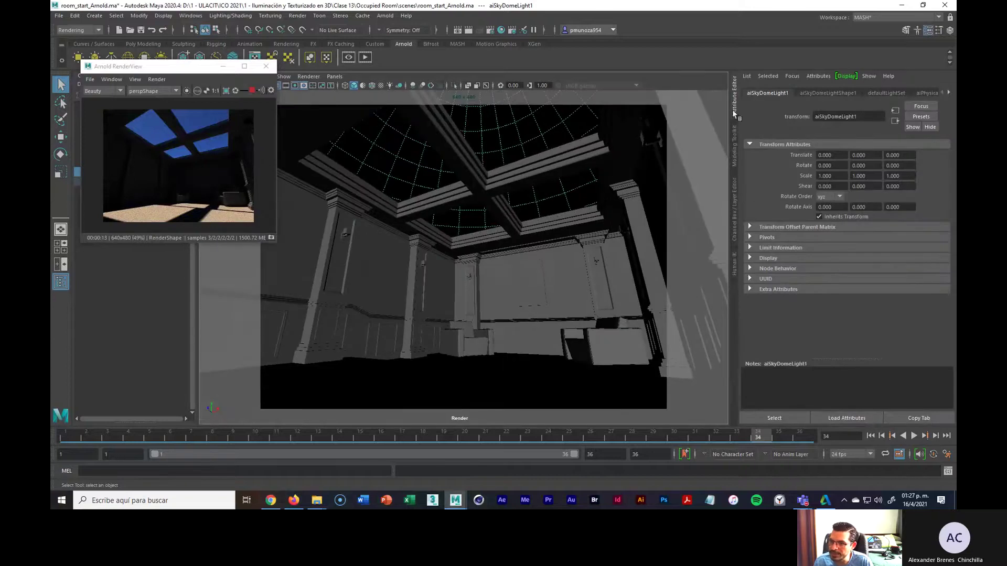
left_click(805, 93)
left_click(873, 90)
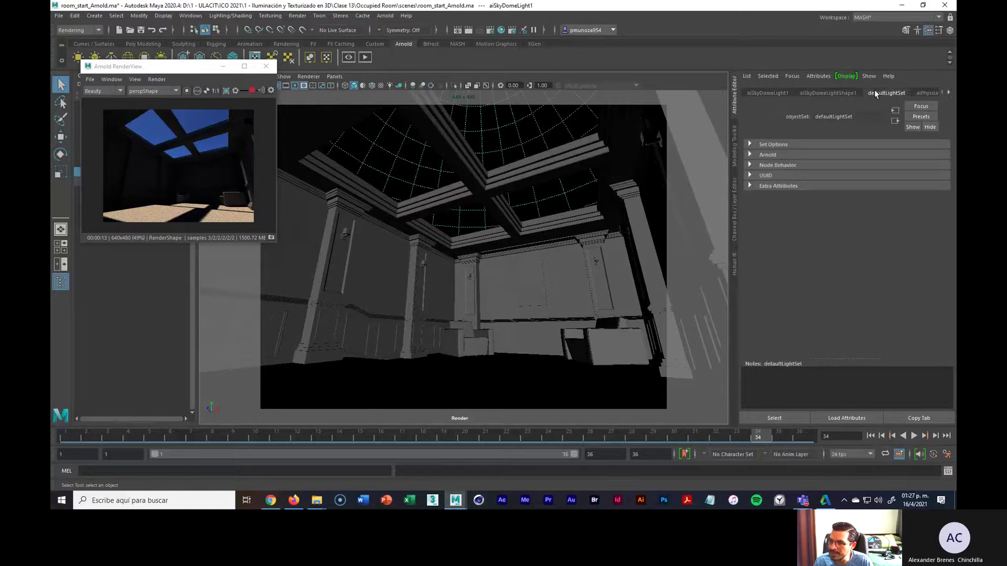
left_click(923, 93)
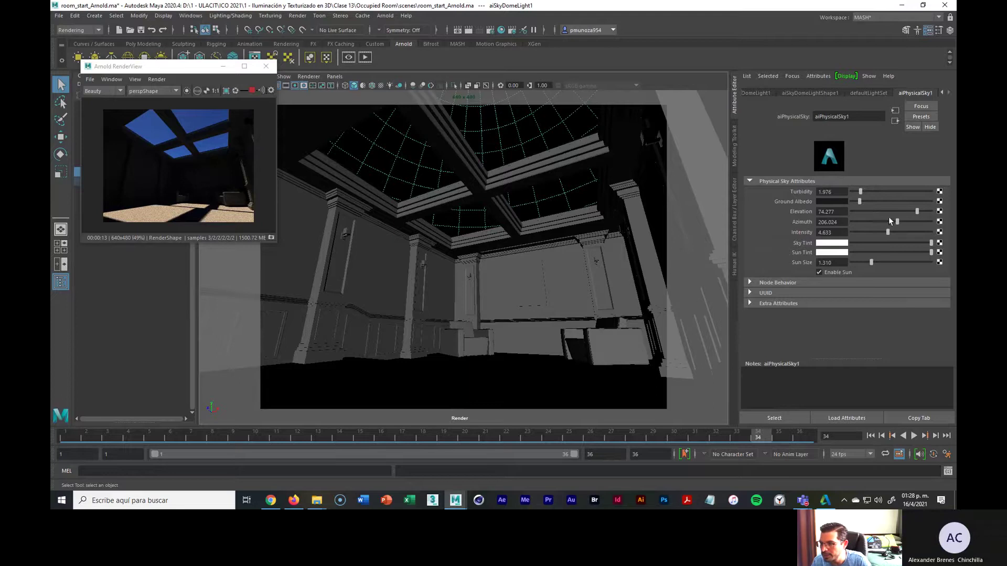
Step: Set the Physical Sky's elevation to about 19, azimuth to about 45.5 and intensity to about 7.02
left_click_drag(916, 209, 908, 211)
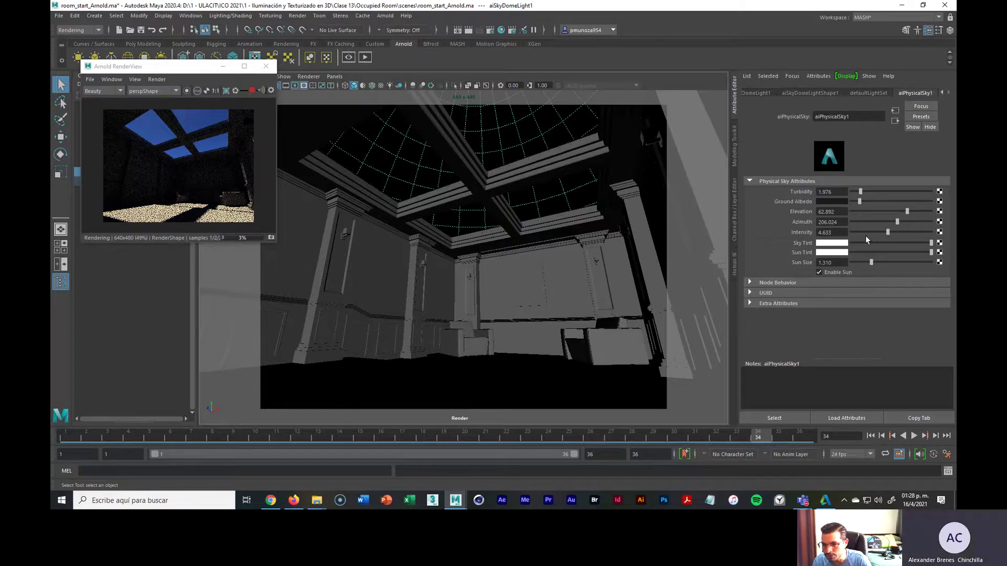
left_click_drag(906, 212, 867, 211)
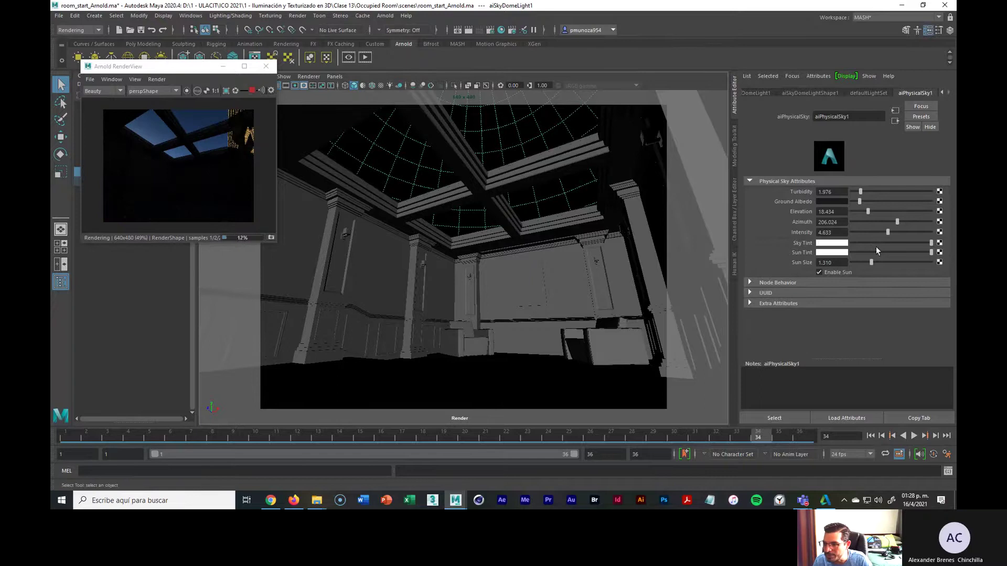
left_click(868, 211)
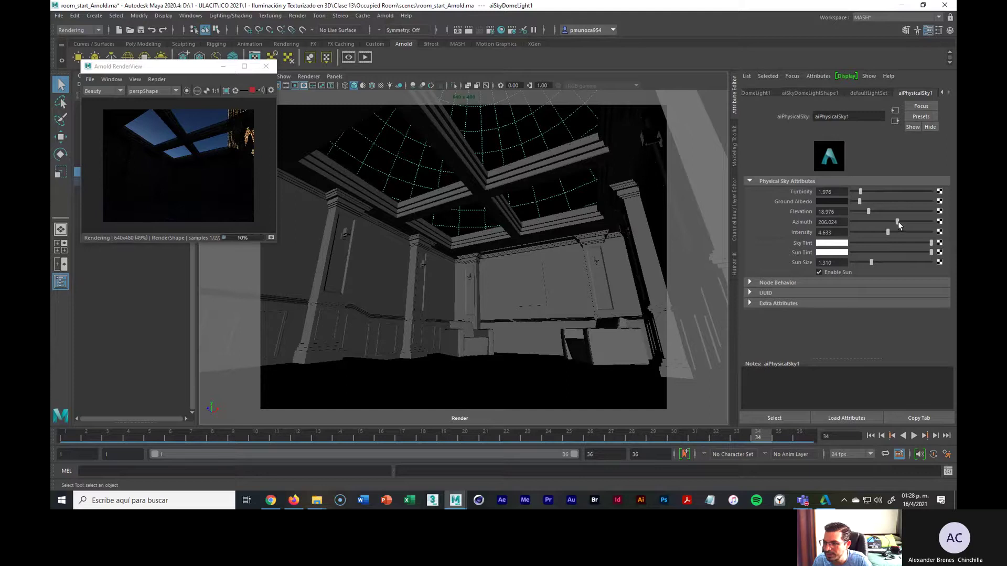
mouse_move(898, 222)
left_mouse_down()
mouse_move(915, 222)
mouse_move(899, 222)
left_mouse_up()
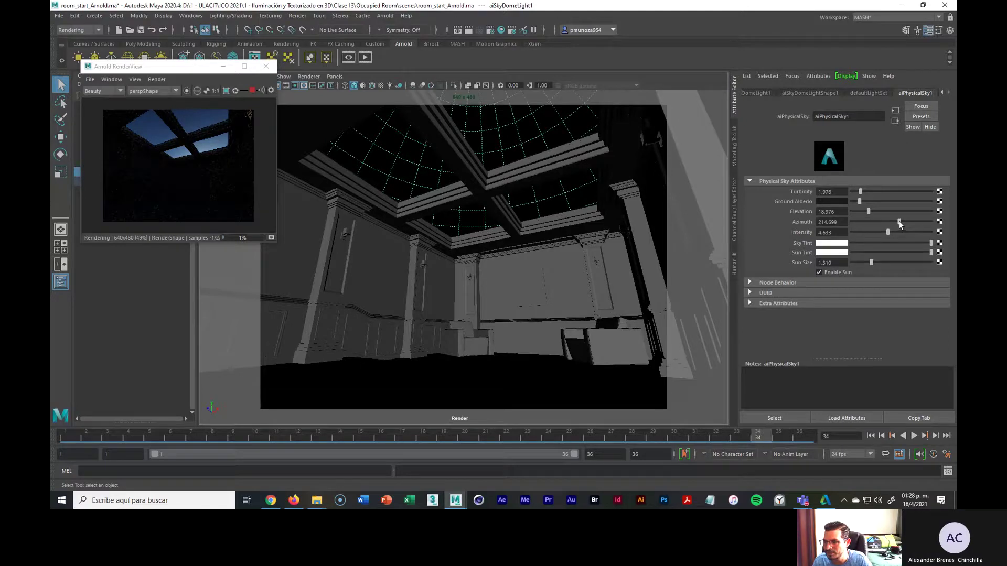
left_click(861, 221)
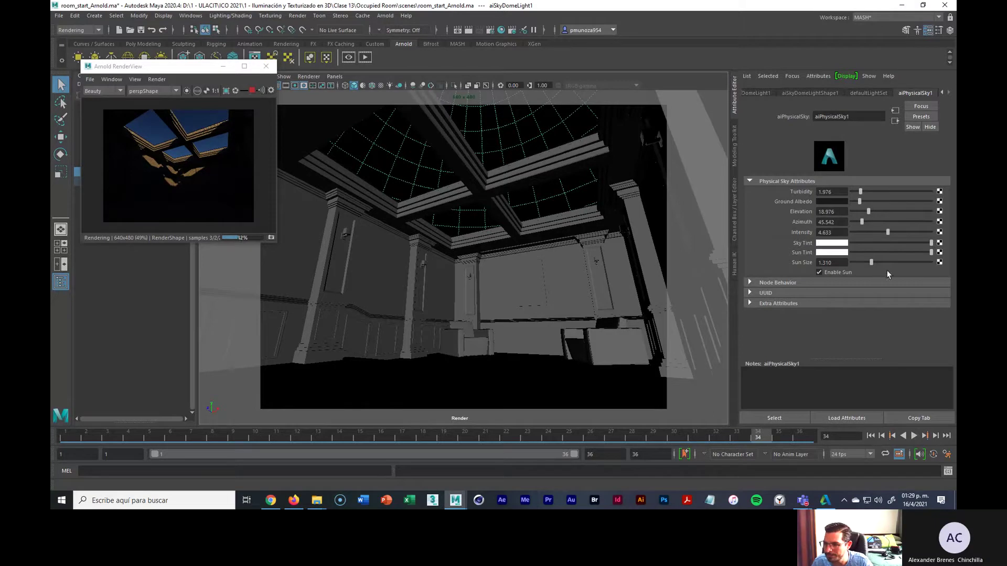
left_click_drag(889, 230, 900, 231)
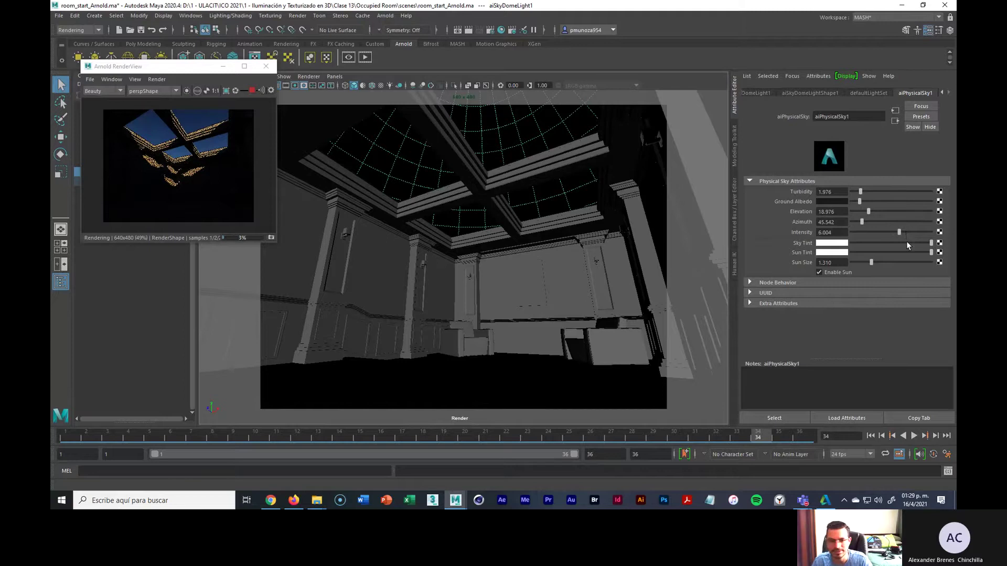
left_click_drag(899, 231, 907, 231)
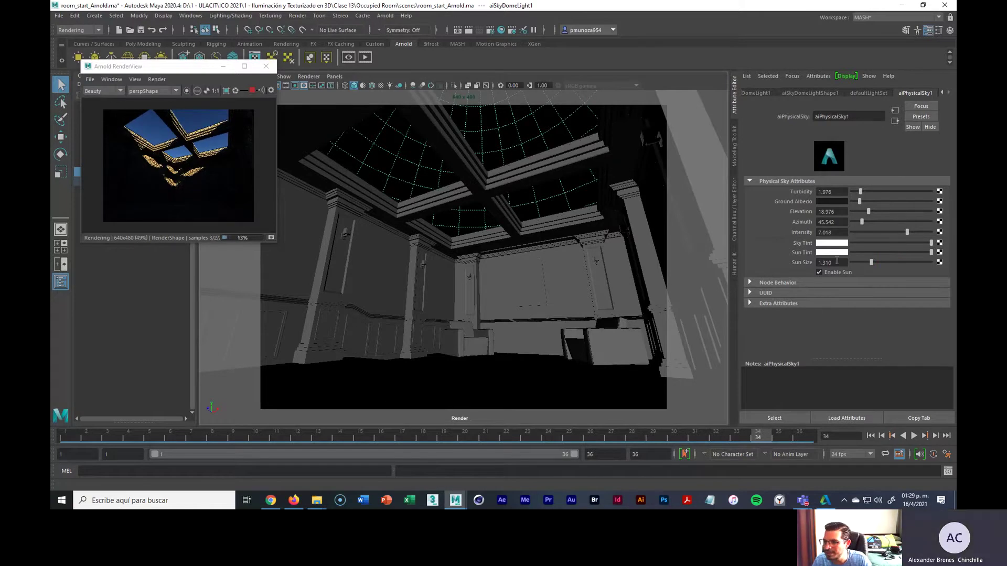
Step: Set the Physical Sky's elevation to about 39 and azimuth to about 80.2
left_click_drag(869, 210, 876, 211)
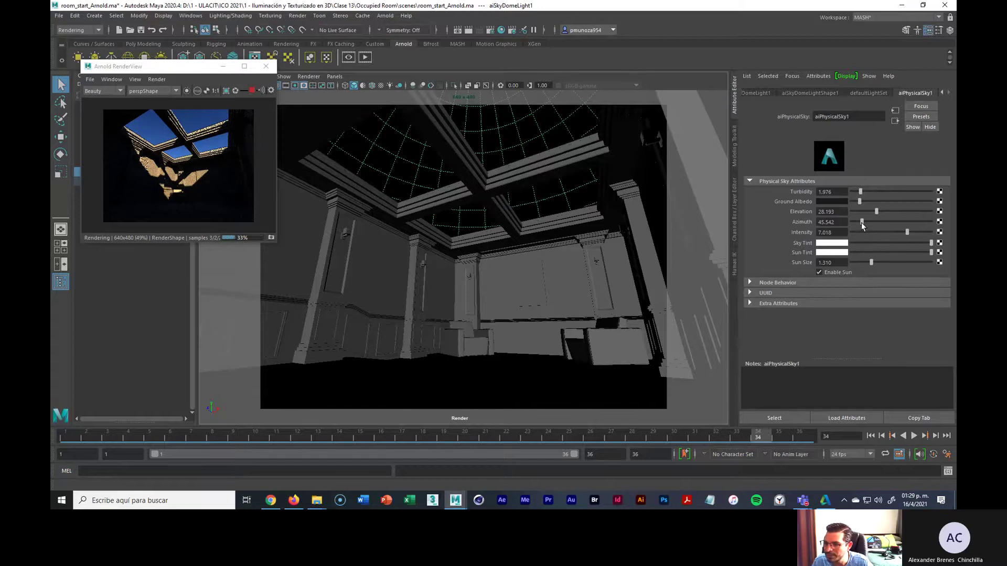
left_click_drag(861, 222, 868, 221)
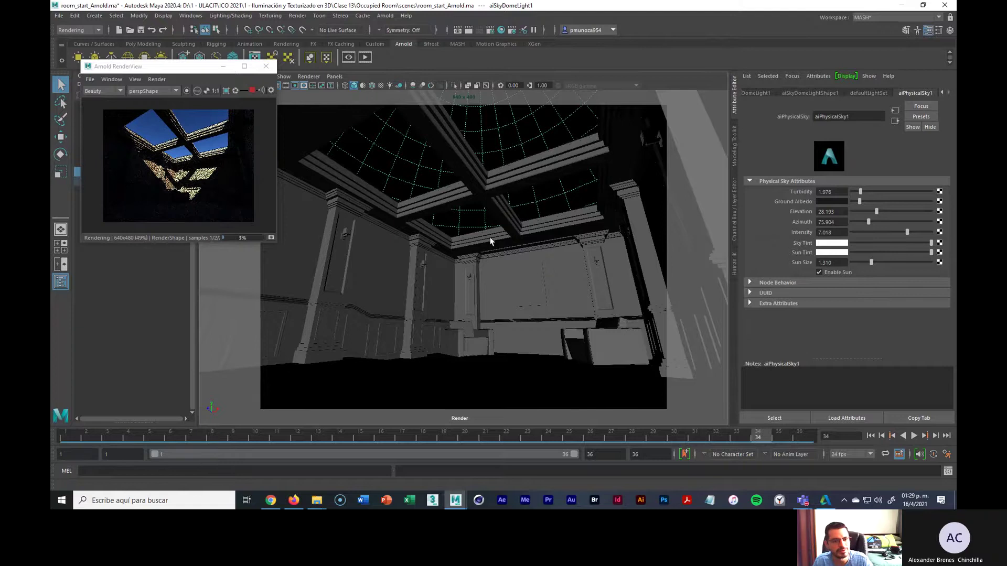
middle_click_drag(490, 237, 376, 238)
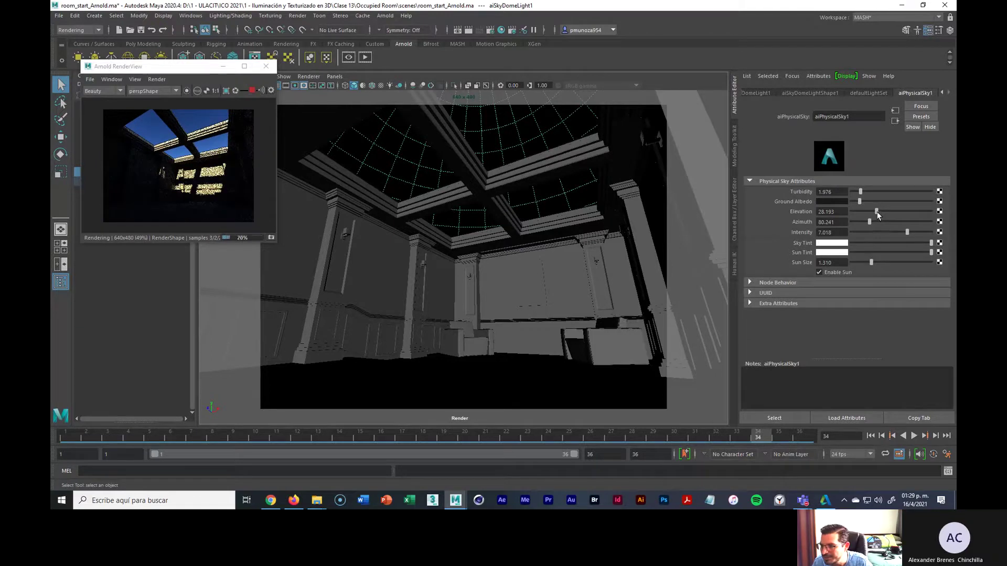
left_click_drag(876, 211, 881, 211)
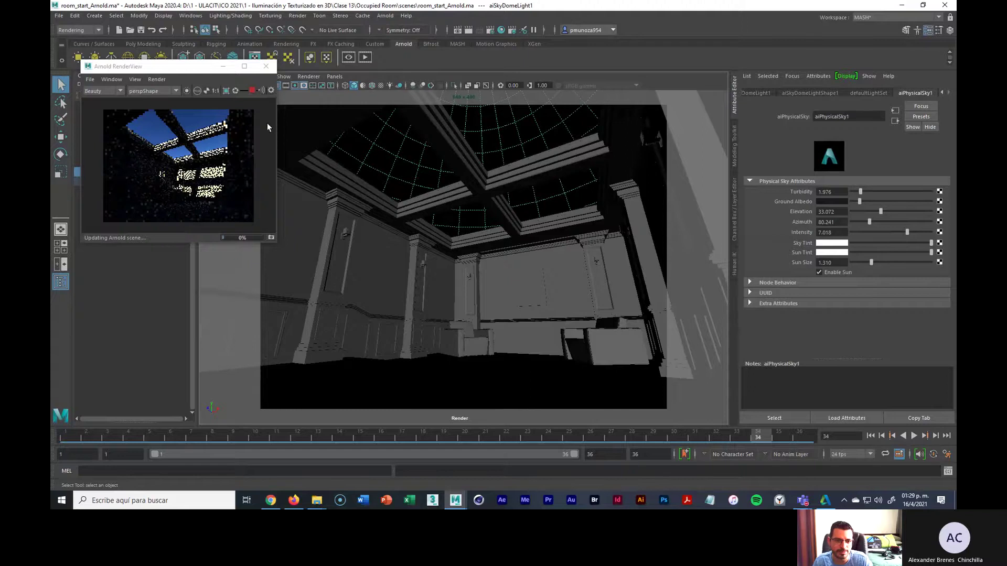
middle_click_drag(164, 115, 350, 195)
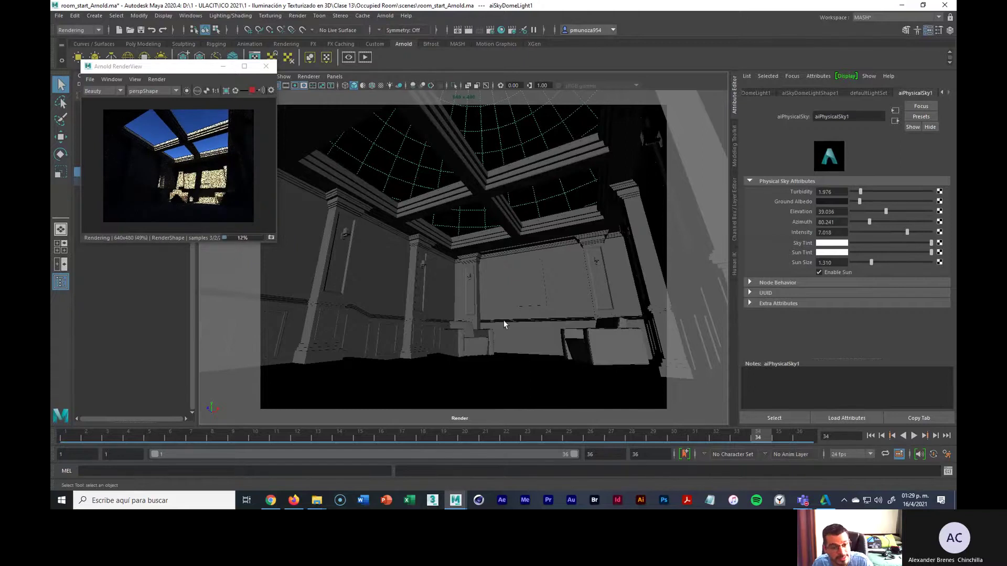
Step: Set the Physical Sky's turbidity to about 3.66, and enlarge the RenderView window with the rendered image zoomed in
left_click(860, 190)
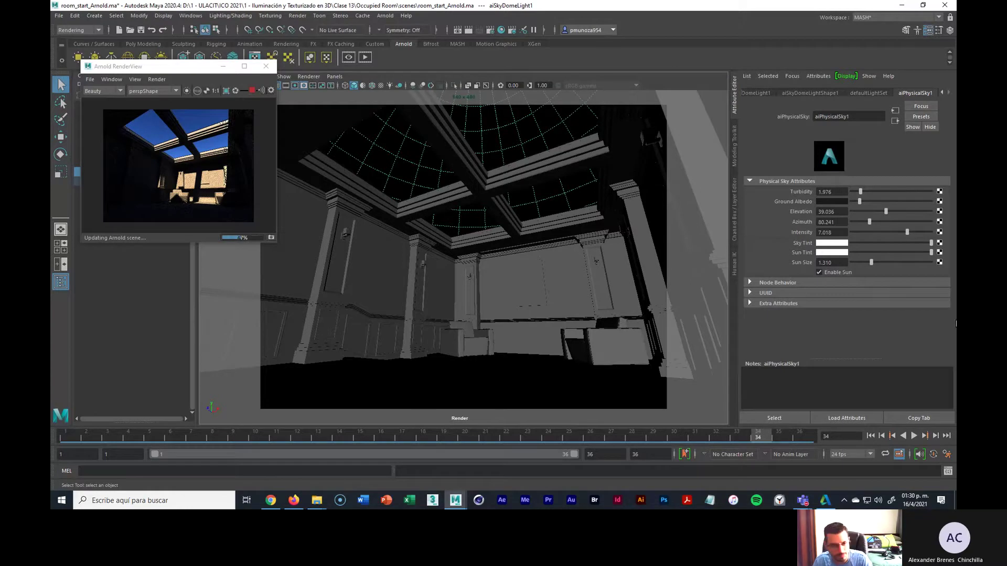
left_click_drag(860, 192, 875, 192)
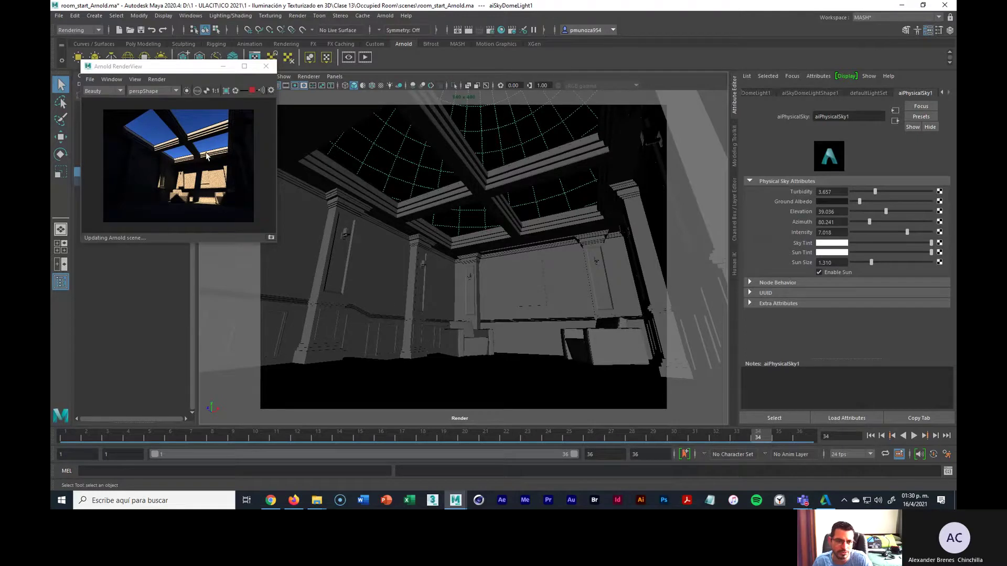
left_click(265, 146)
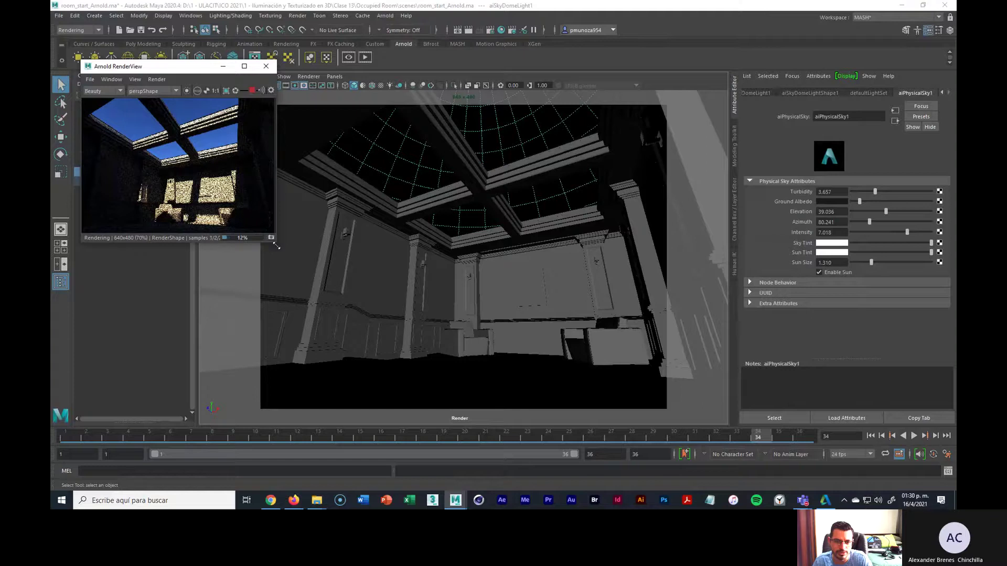
left_click_drag(276, 244, 301, 299)
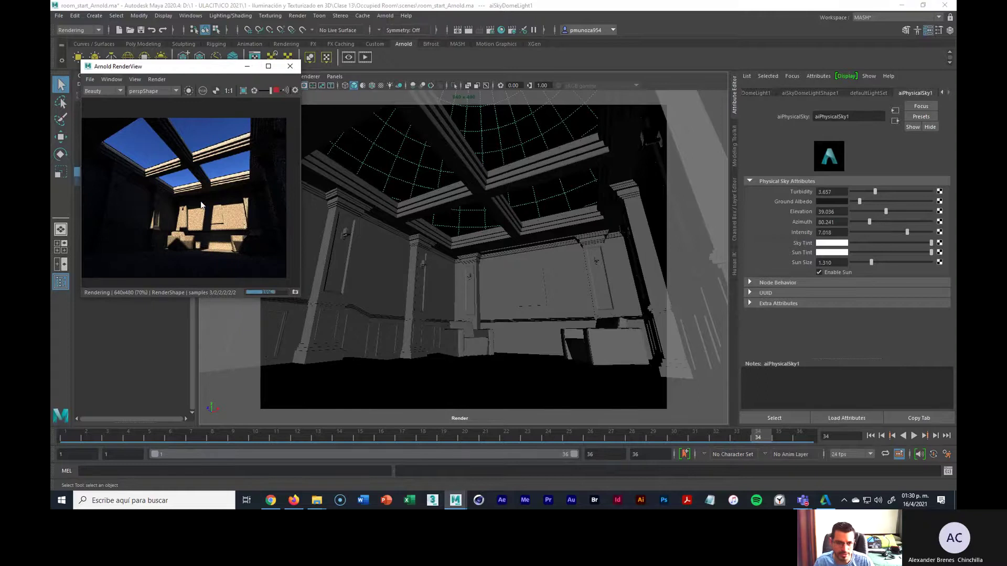
middle_click_drag(201, 199, 214, 191)
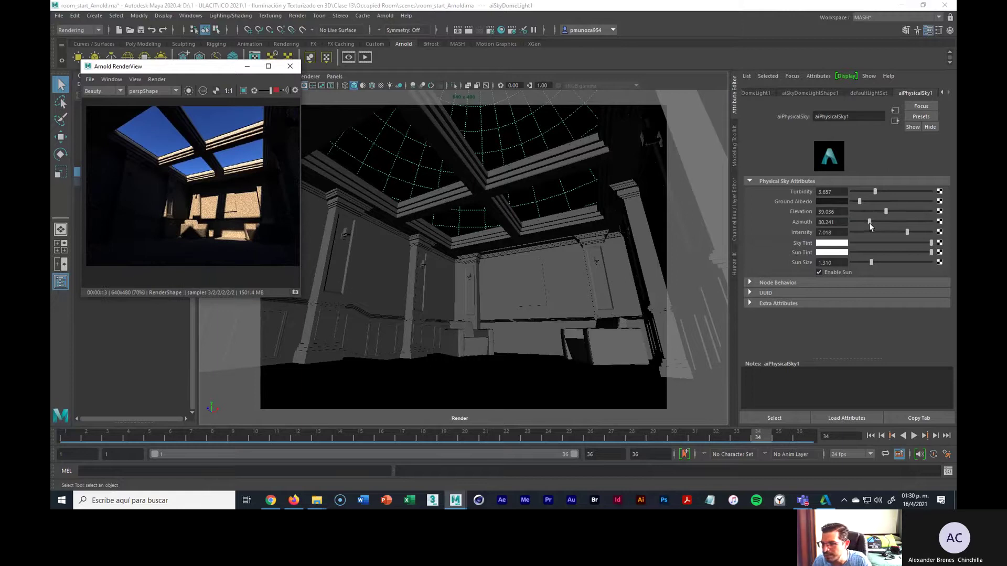
Step: Set the Physical Sky's azimuth to about 91.1 and change its sky tint to a light pink
left_click_drag(870, 221, 870, 222)
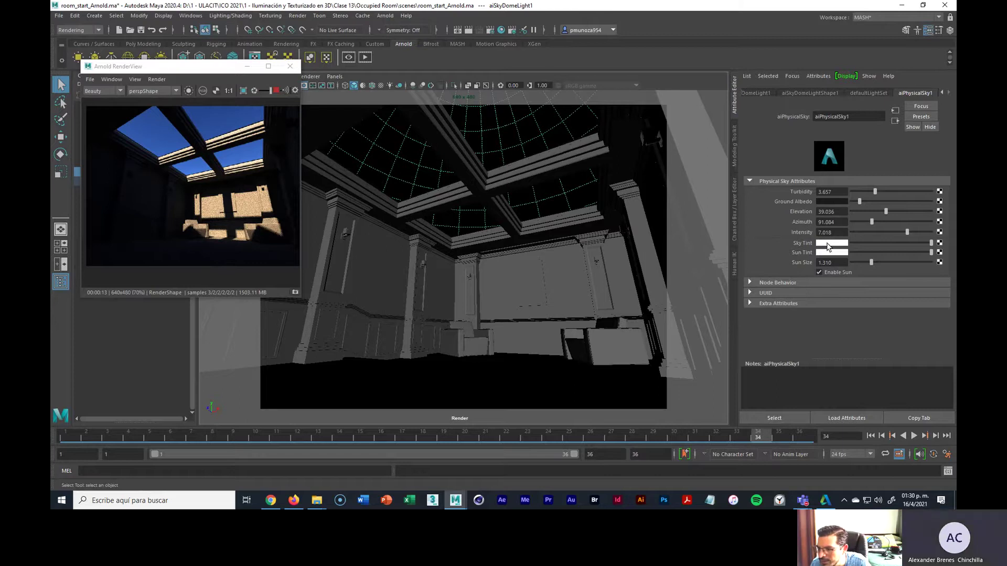
left_click(831, 245)
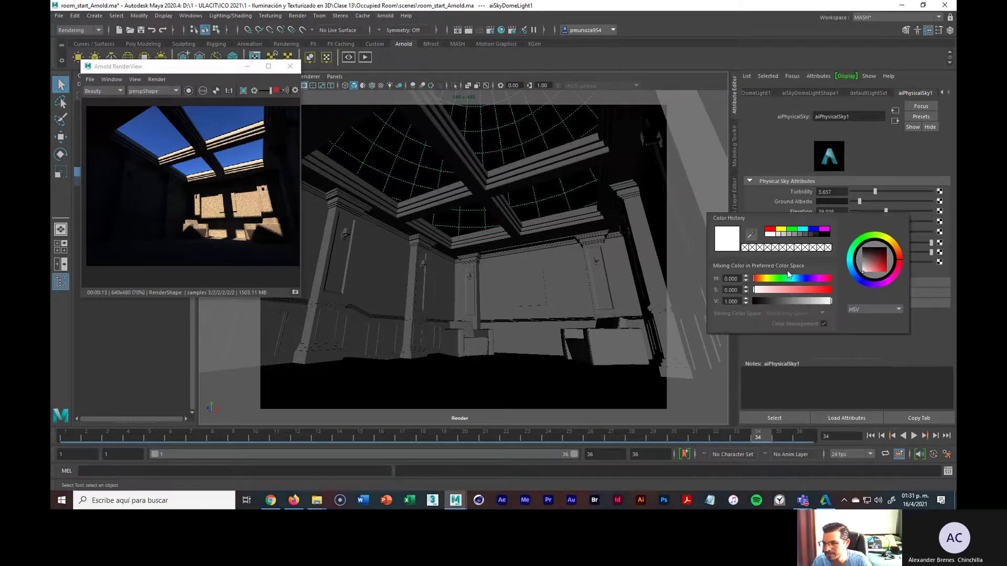
left_click(769, 291)
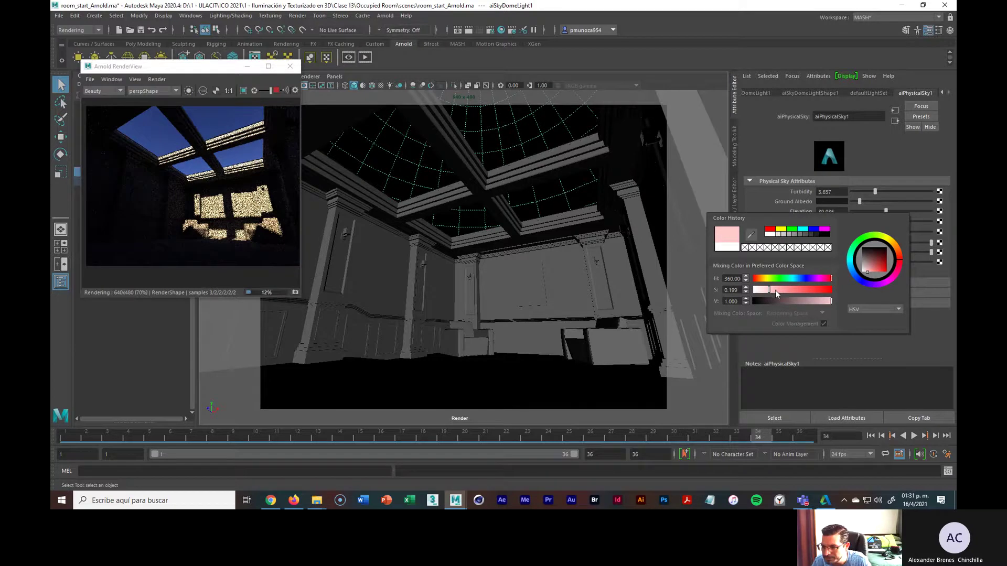
left_click(774, 290)
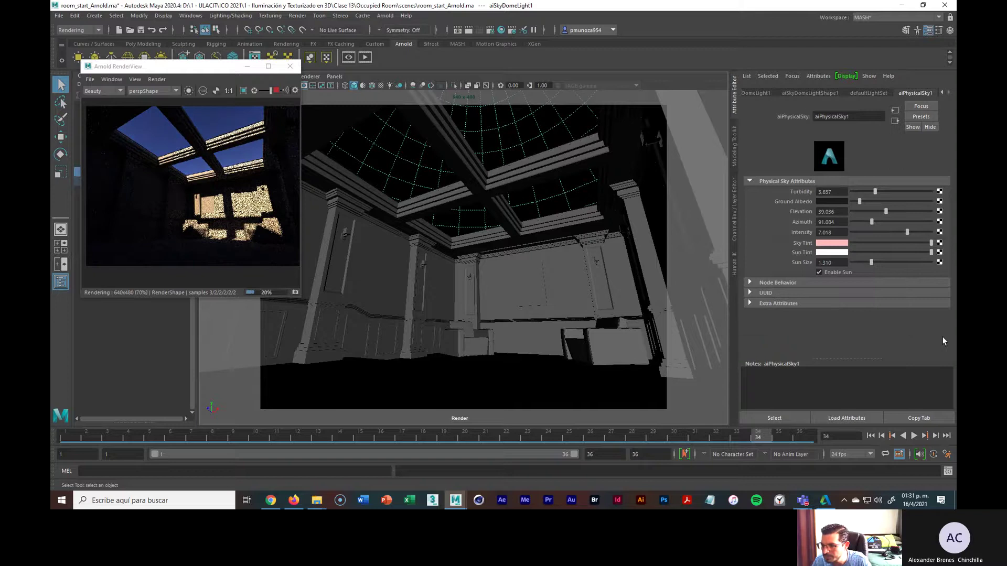
Step: Change the Physical Sky's sun tint to a light yellow with a sun size of about 1.52, and save the scene
left_click(831, 253)
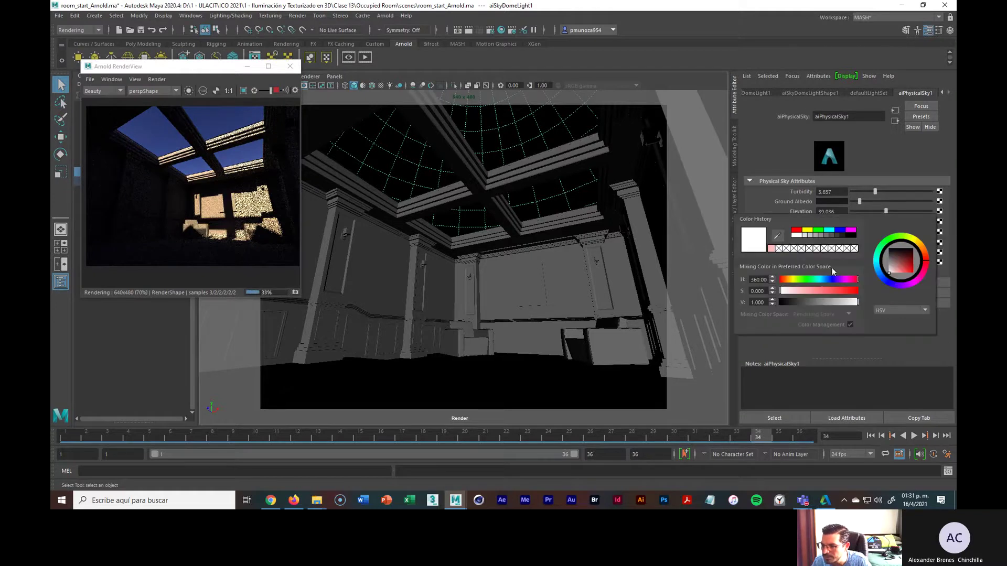
left_click(793, 280)
left_click(803, 291)
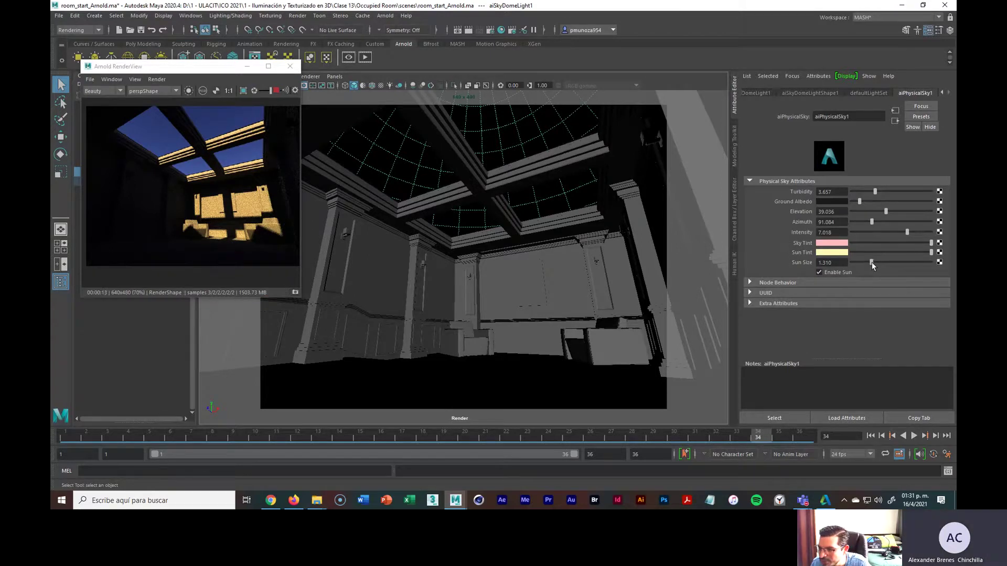
left_click_drag(871, 263, 874, 264)
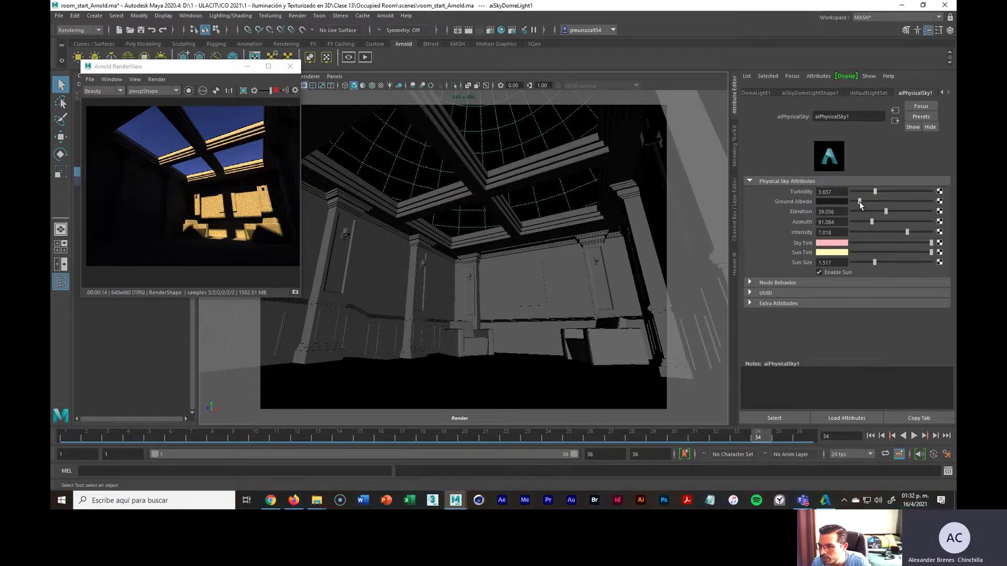
left_click(62, 19)
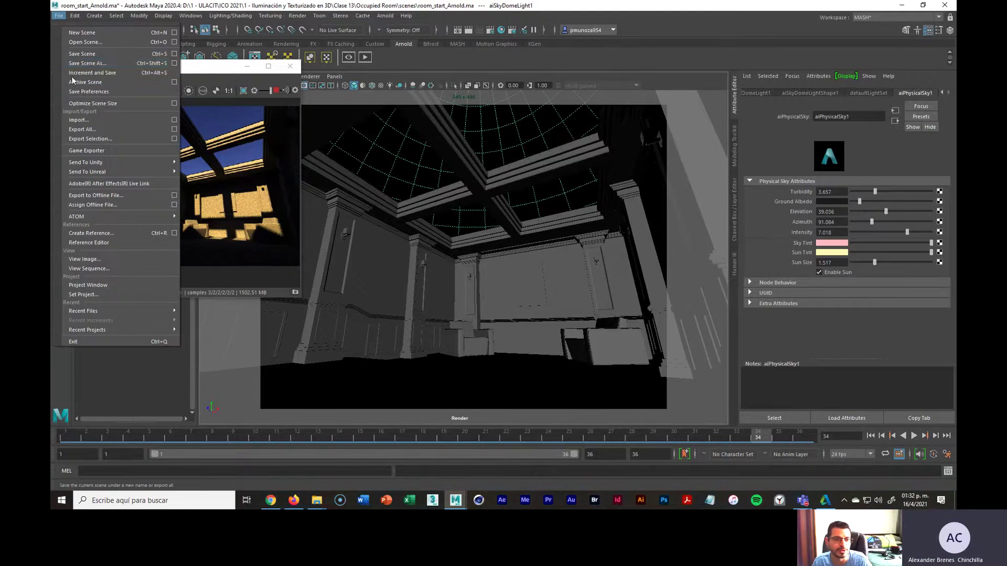
left_click(101, 53)
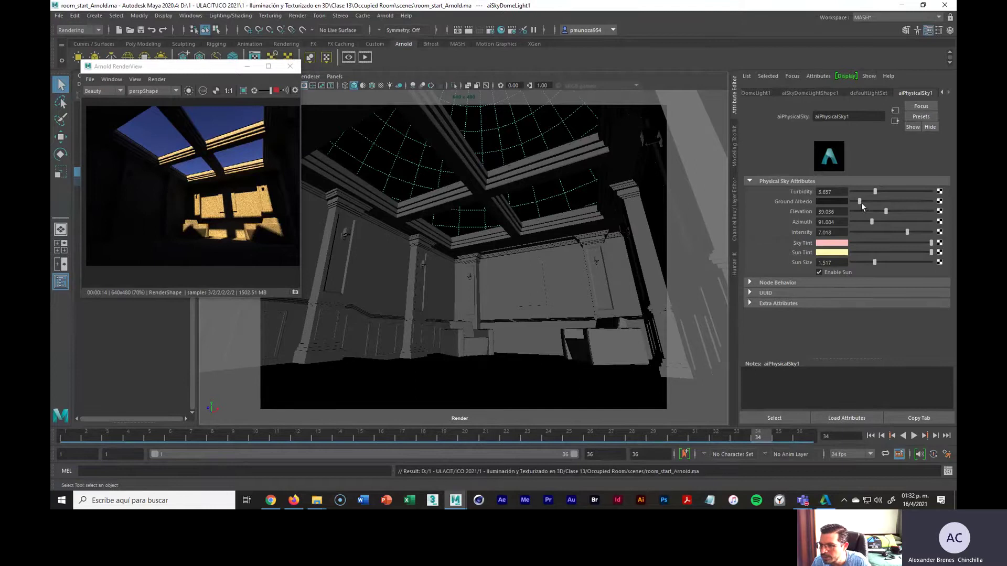
Step: Set the Physical Sky's ground albedo to mid grey, turbidity to about 8.54, elevation to about 66.1 and azimuth to about 78.1
left_click_drag(860, 200, 893, 200)
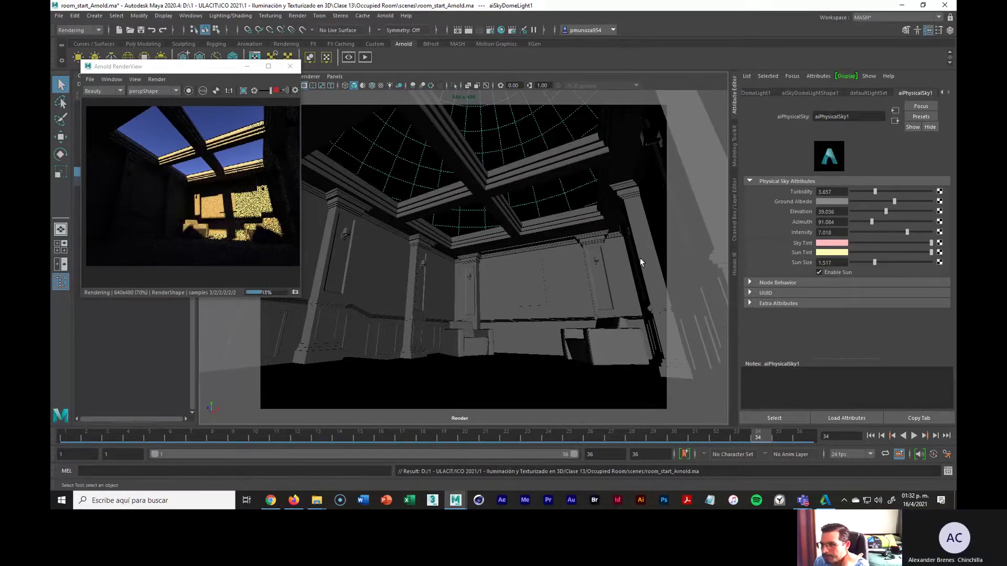
left_click_drag(876, 190, 917, 190)
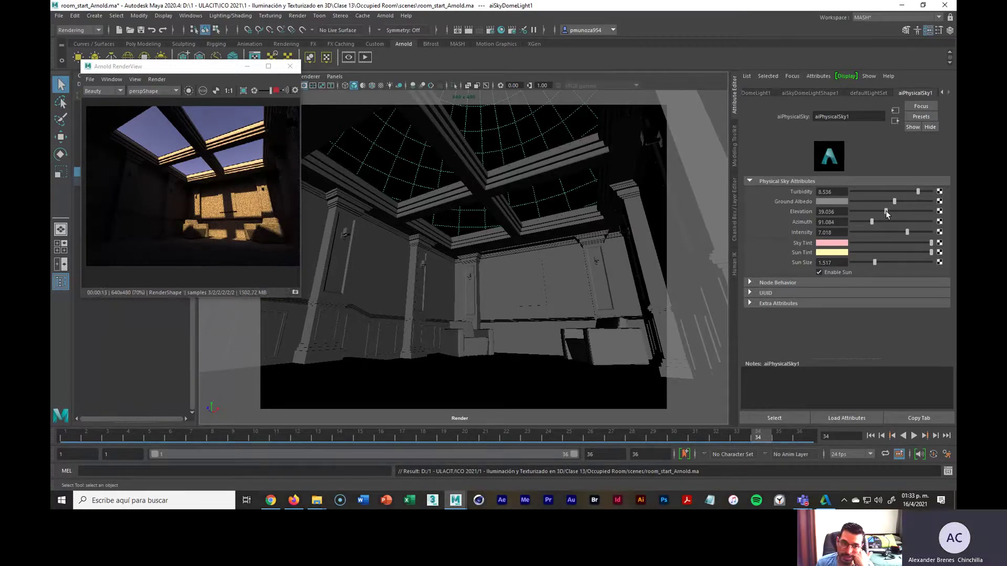
left_click_drag(886, 211, 909, 210)
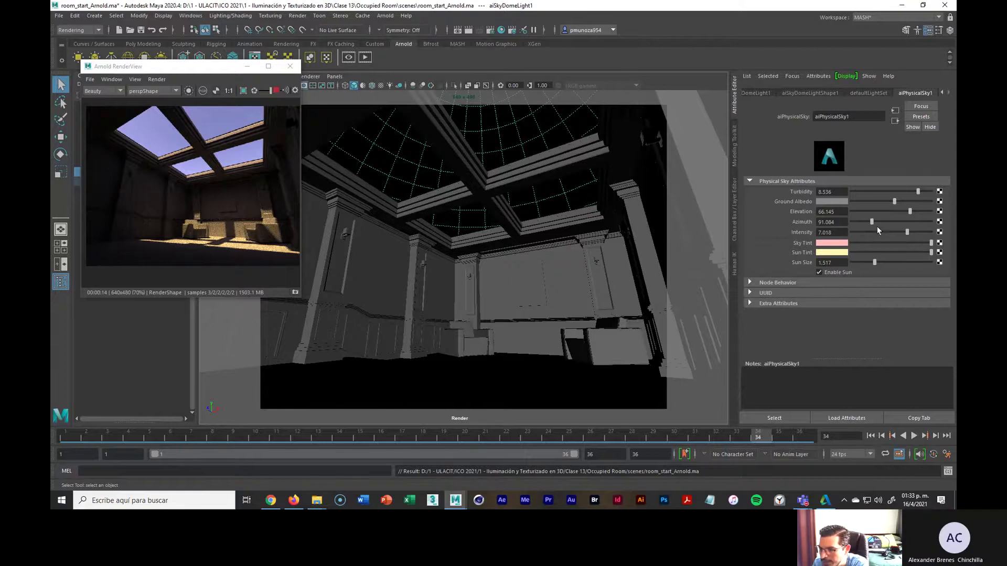
mouse_move(870, 221)
left_mouse_down()
mouse_move(857, 221)
mouse_move(869, 222)
left_mouse_up()
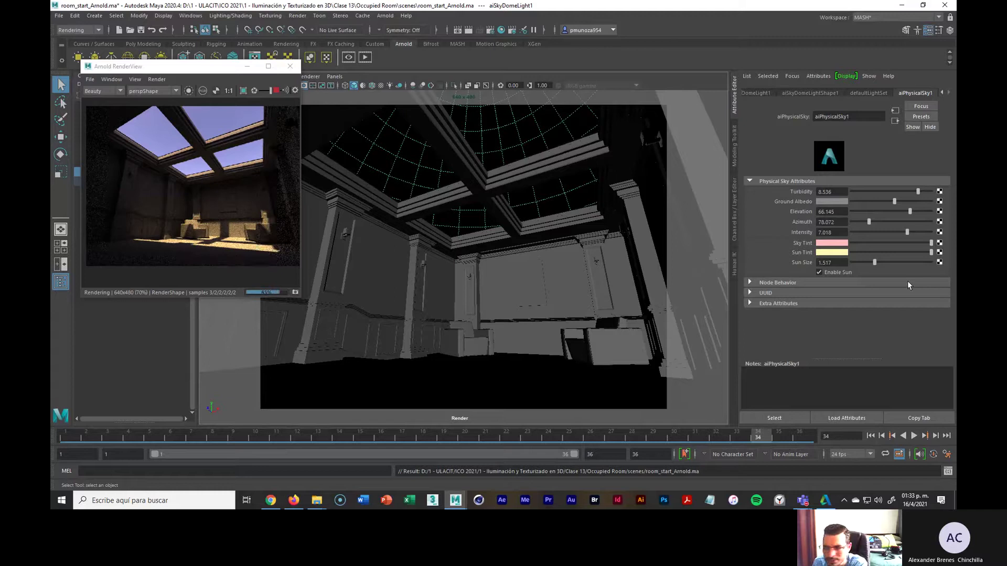
Step: Raise the Physical Sky's intensity to about 8.39 and save the scene
left_click_drag(907, 232, 916, 232)
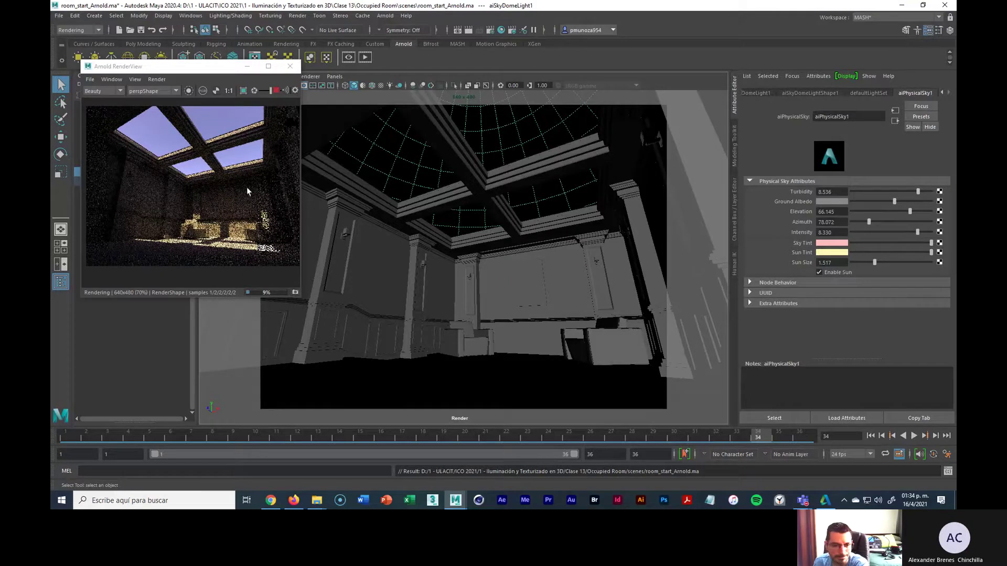
left_click(888, 232)
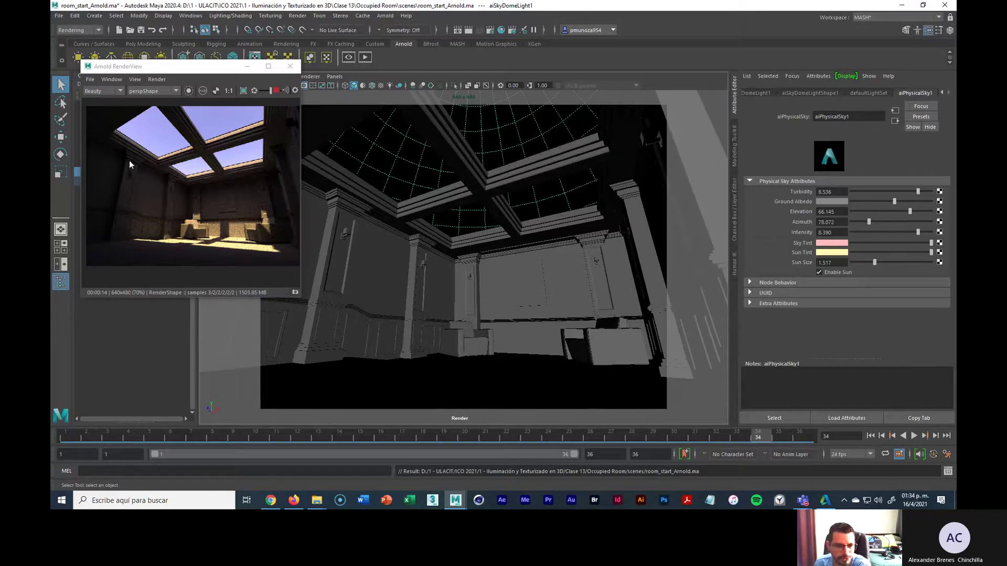
left_click(58, 16)
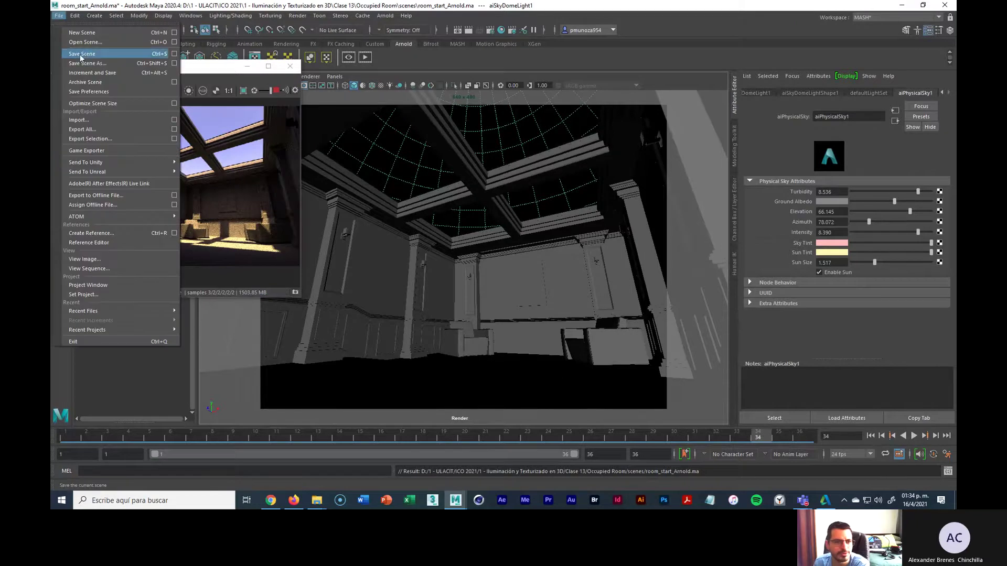
left_click(58, 16)
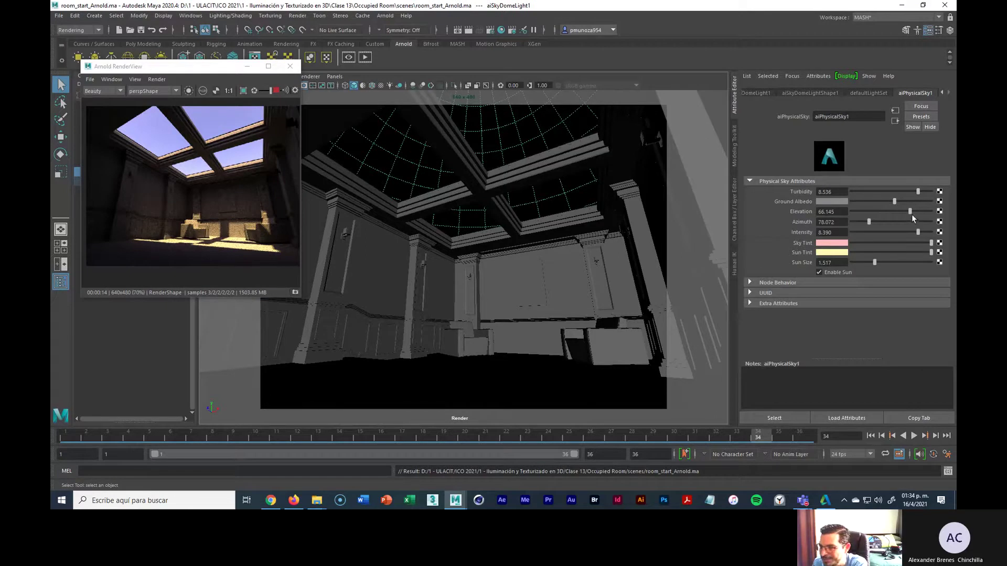
Step: Try Physical Sky elevations from about 8 to 83.5, and settle on an elevation of about 69.9
left_click_drag(911, 213, 912, 212)
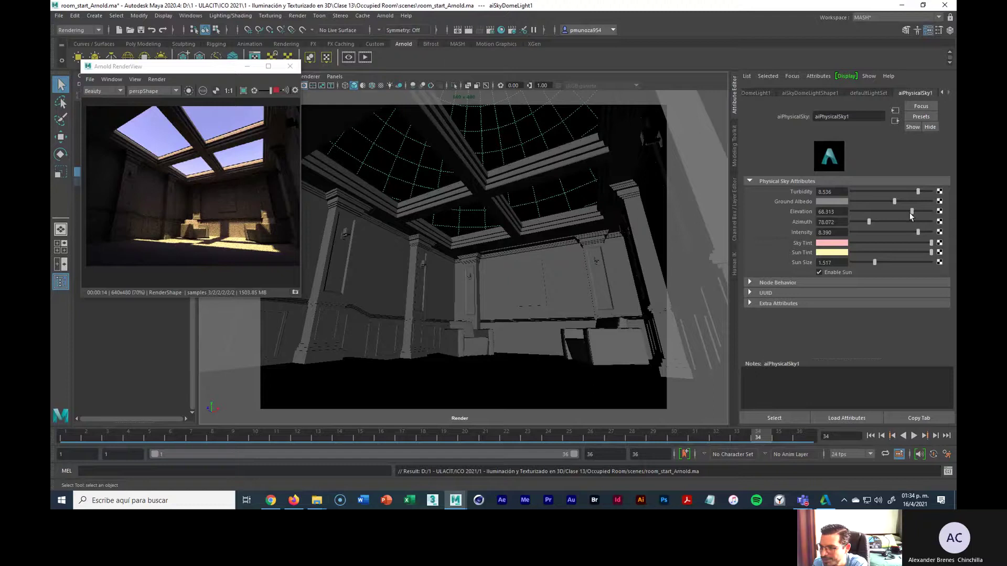
left_click(858, 212)
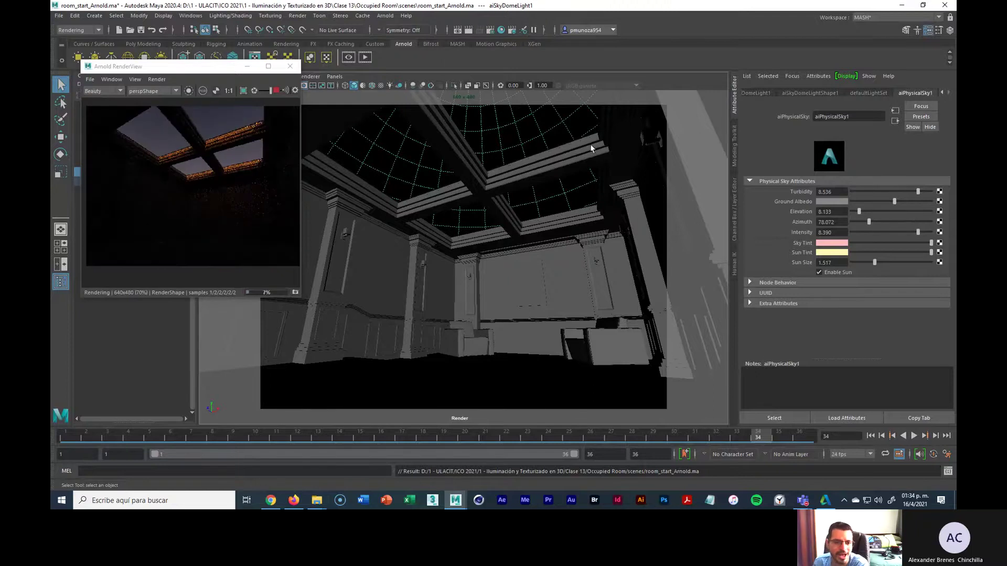
left_click(860, 212)
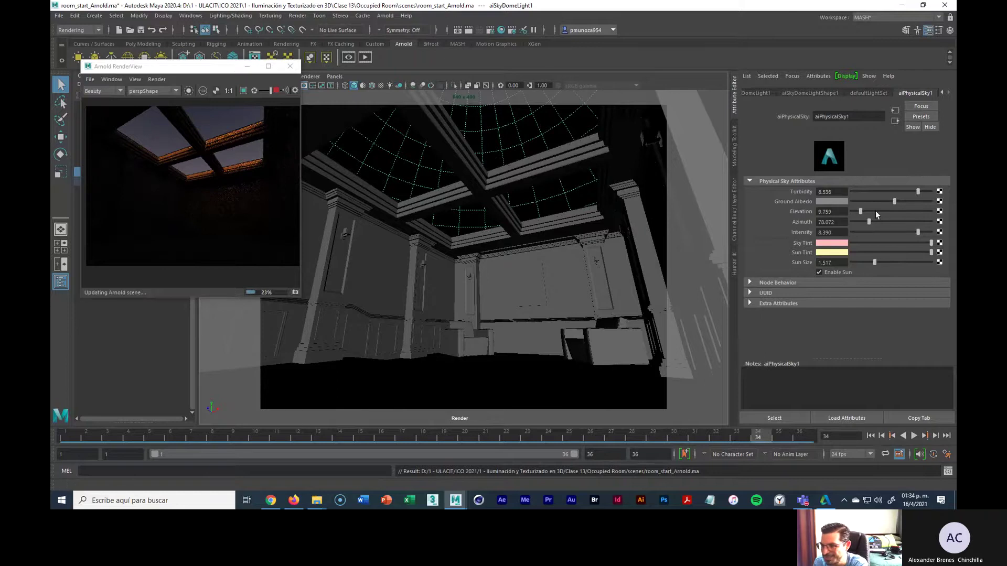
left_click(876, 210)
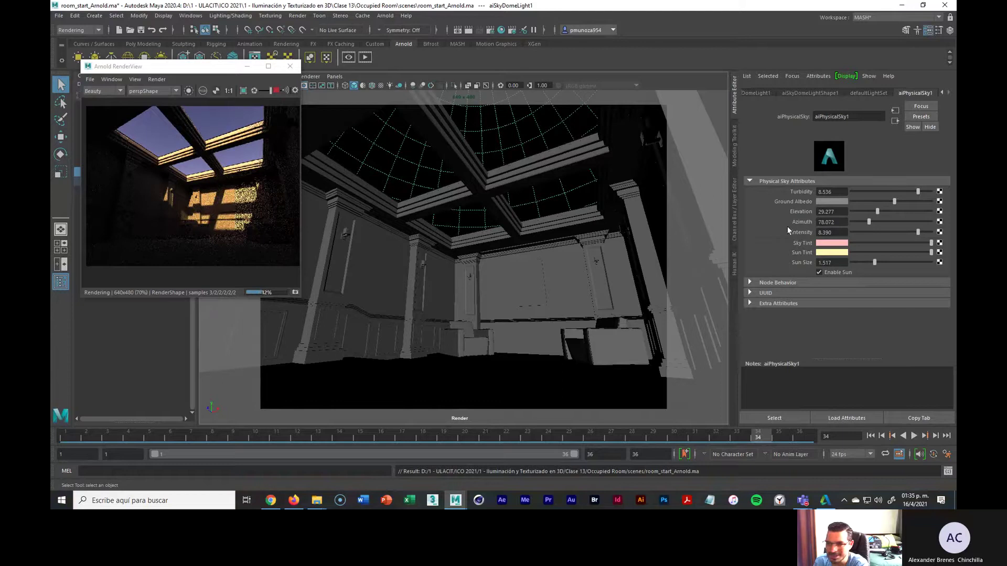
left_click(877, 211)
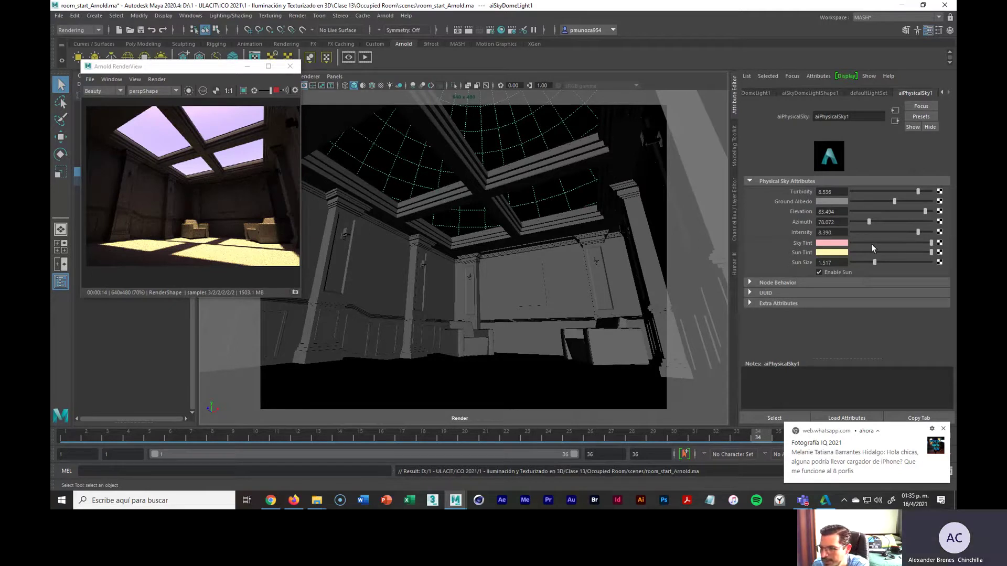
left_click_drag(925, 212, 913, 214)
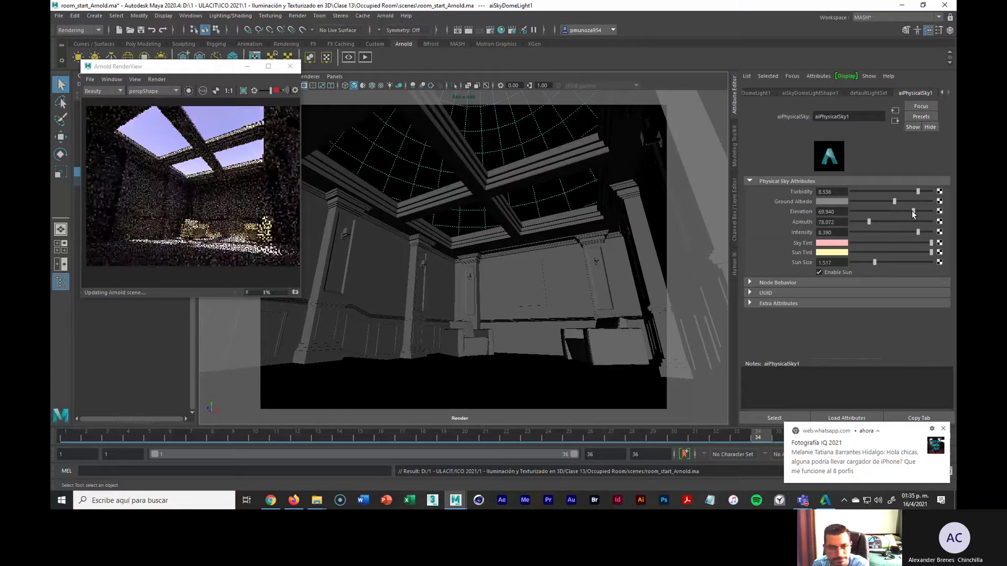
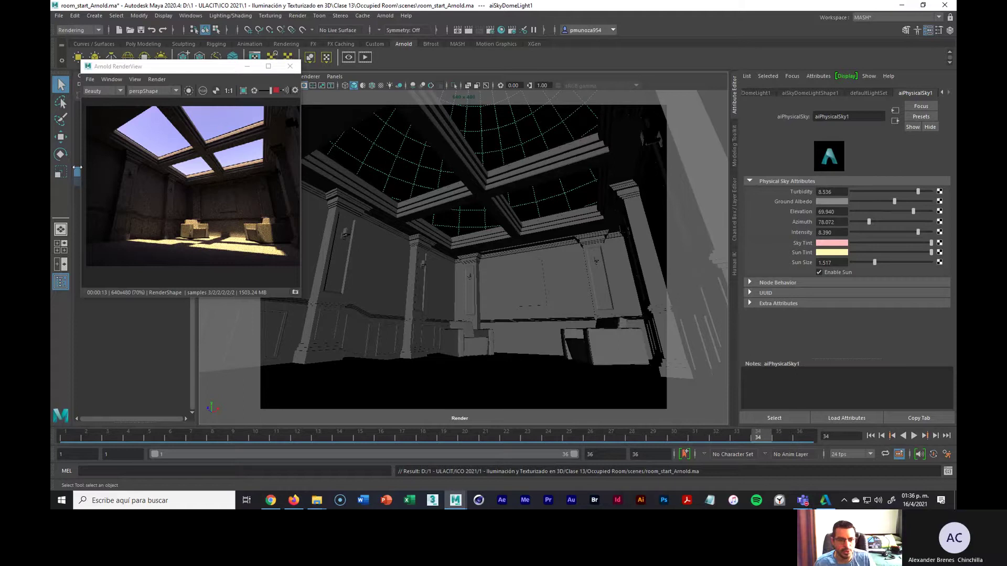
Step: Save the rendered image as Render 1.jpg in the Occupied Room project's images folder
left_click(91, 80)
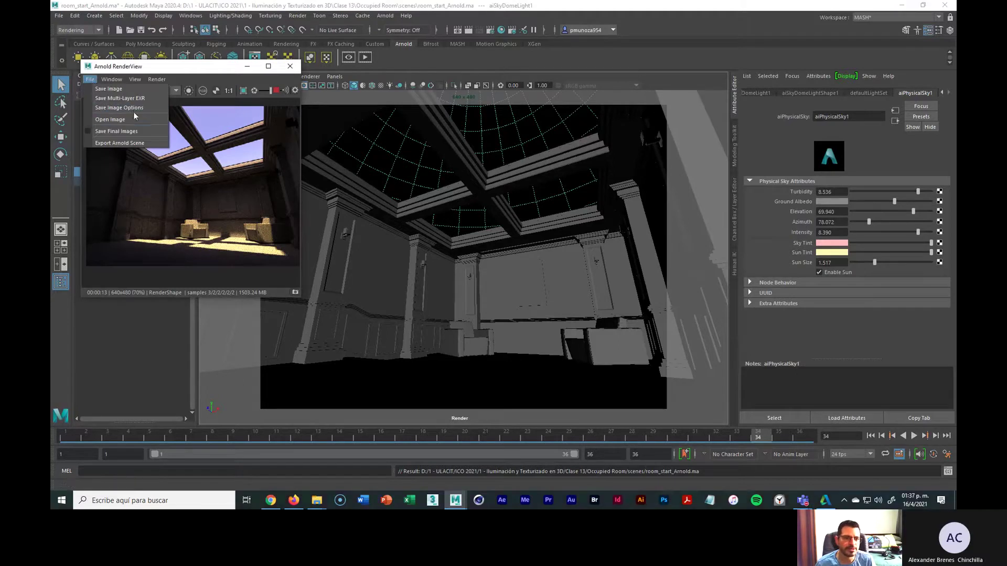
left_click(131, 88)
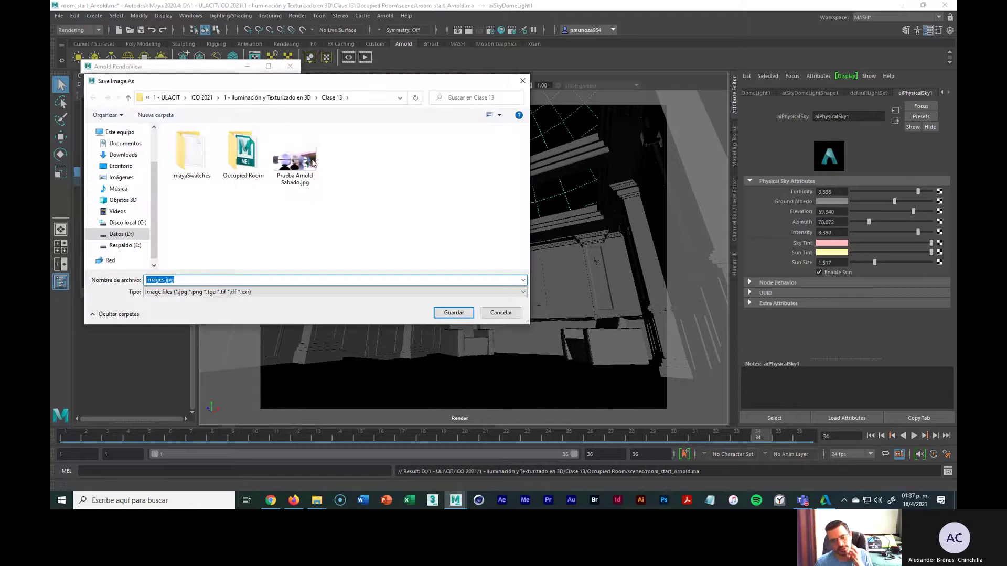
double_click(241, 157)
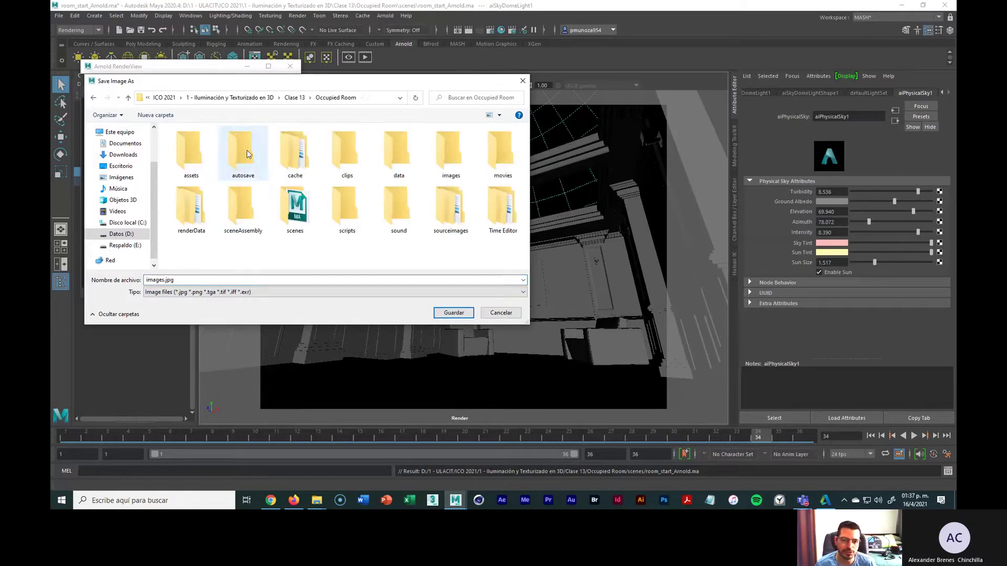
double_click(452, 155)
left_click(151, 280)
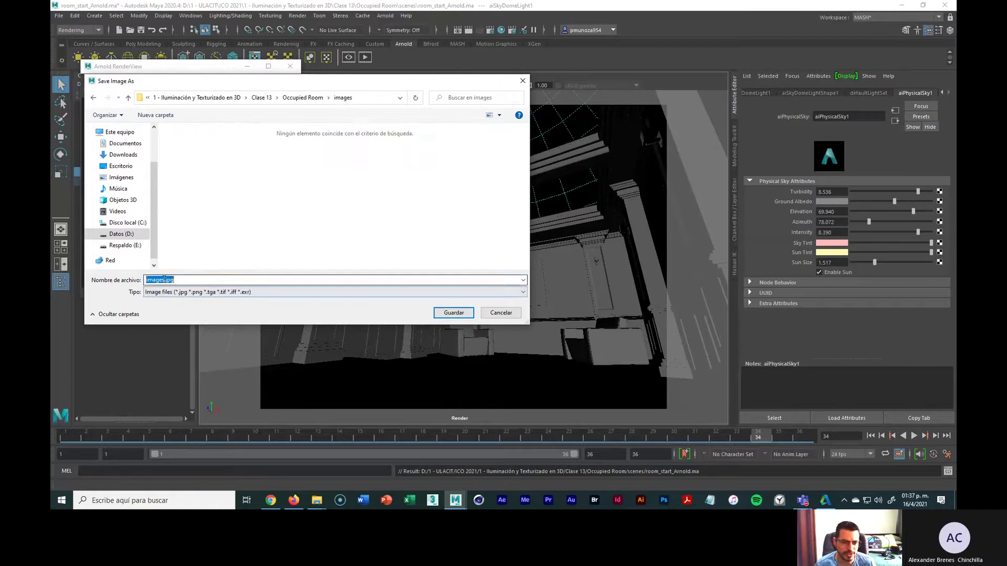
double_click(151, 280)
left_click(151, 280)
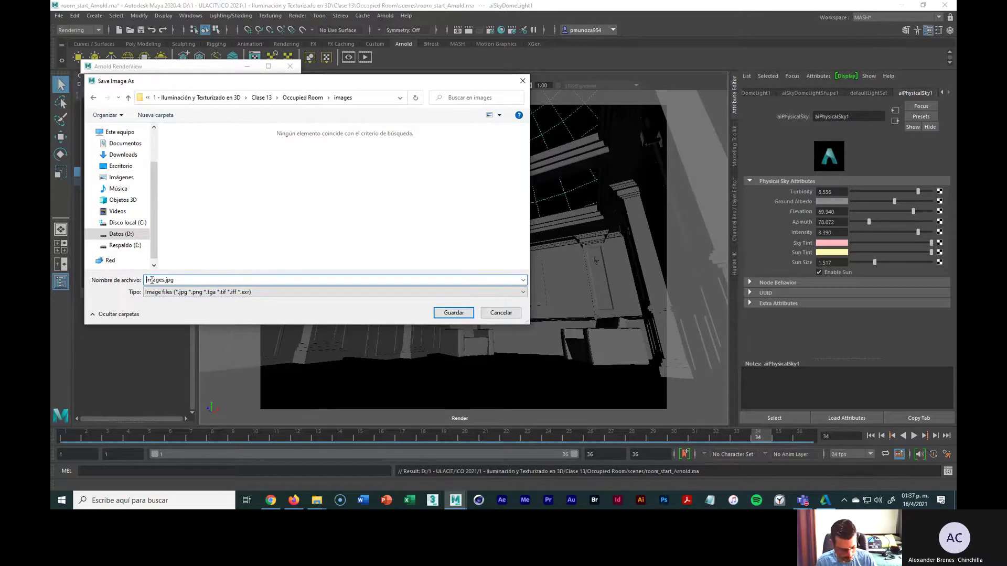
double_click(152, 280)
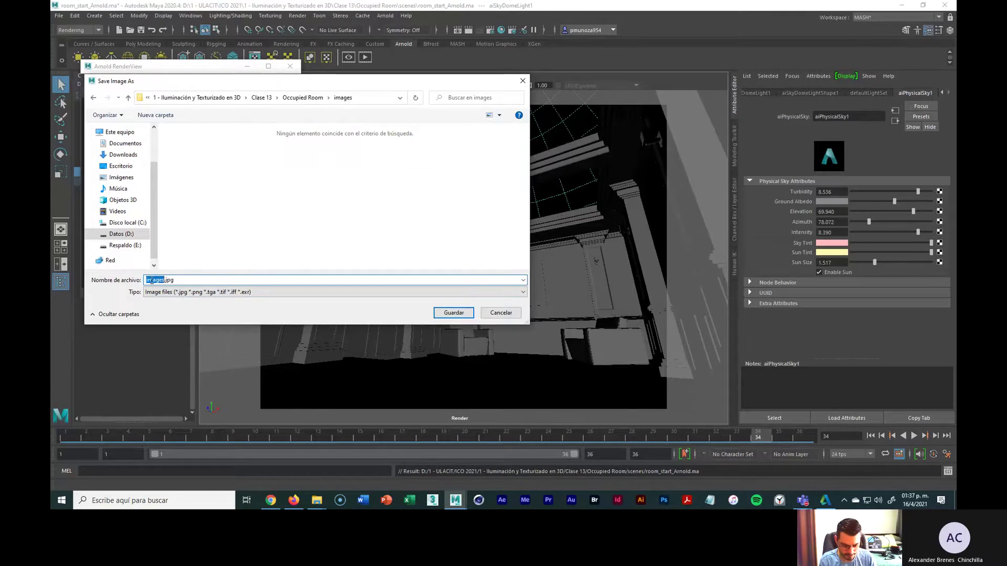
type("Render")
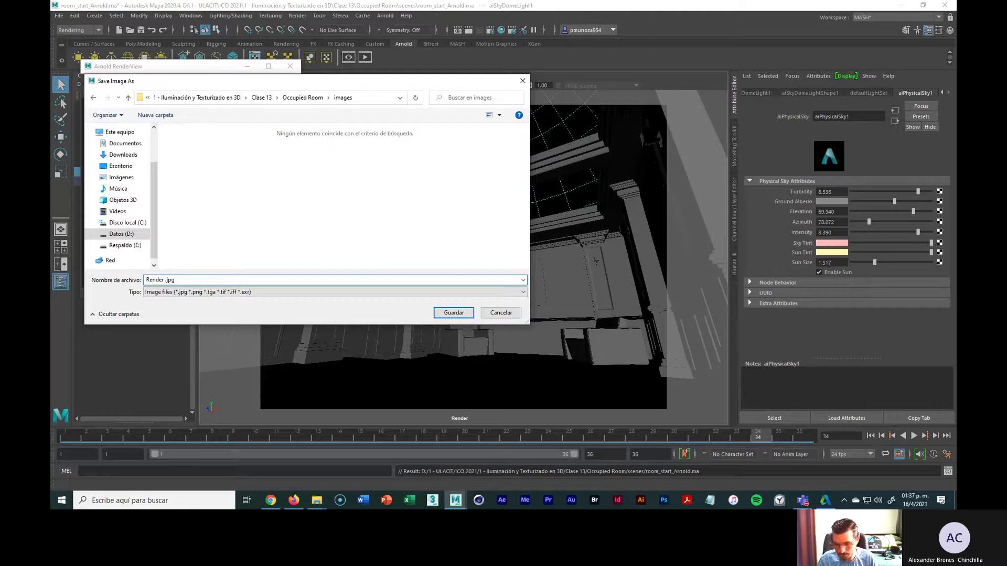
type(" 1")
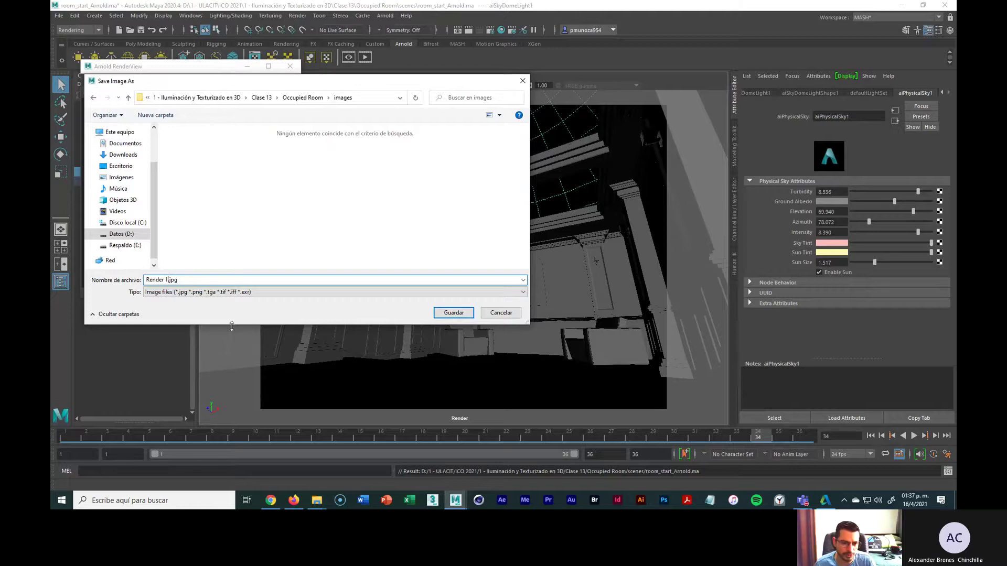
left_click(454, 313)
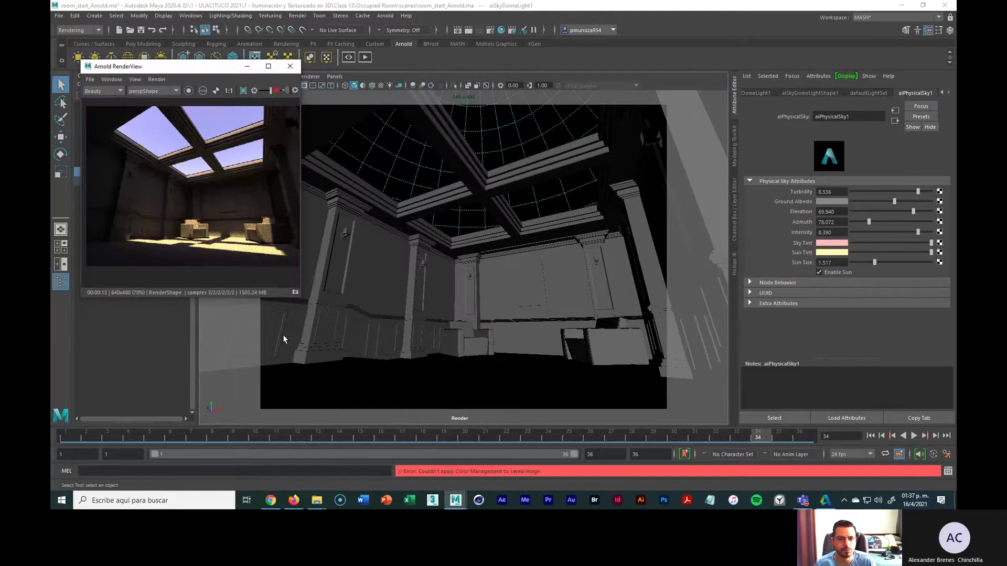
Step: Enlarge the Arnold RenderView window to inspect the finished render
left_click(285, 319)
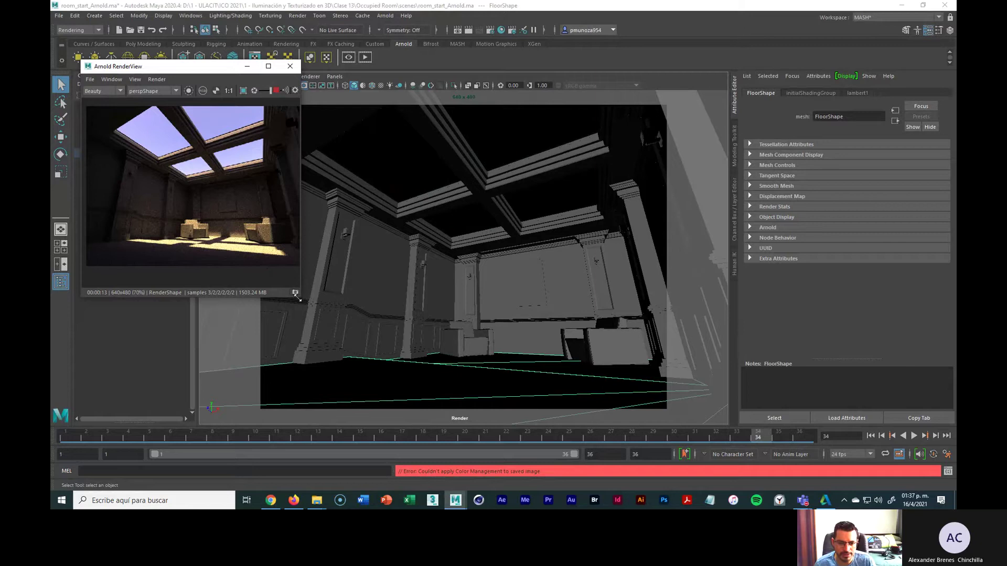
left_click_drag(296, 298, 484, 371)
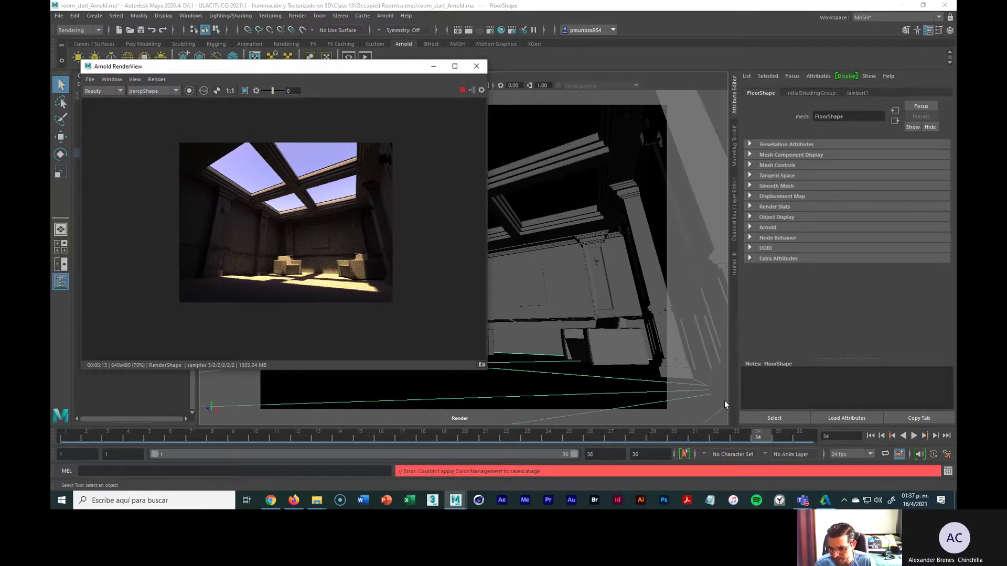
left_click(709, 376)
left_click(415, 335)
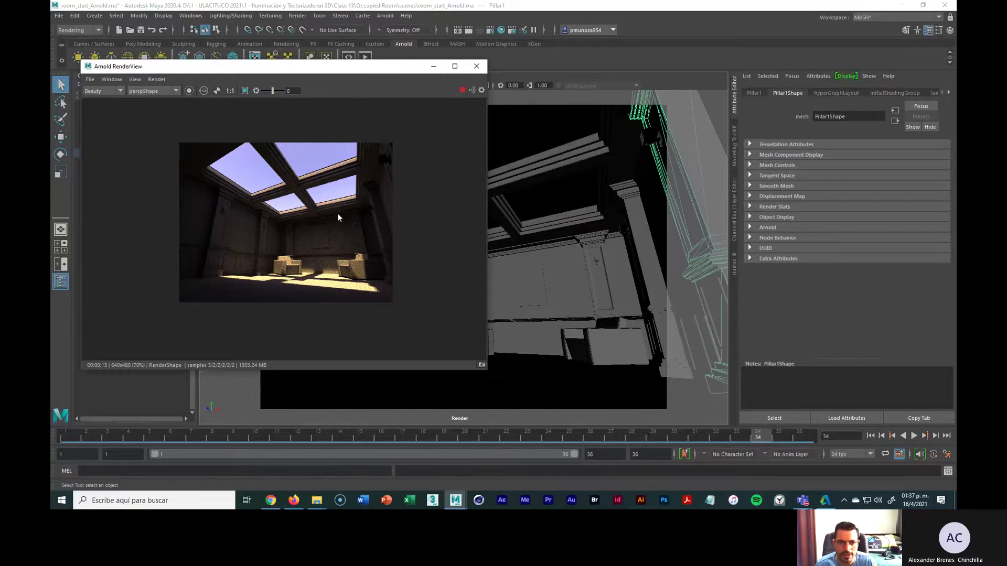
Step: Switch the RenderView camera to RenderShape and back to perspShape to compare the two views
left_click(175, 91)
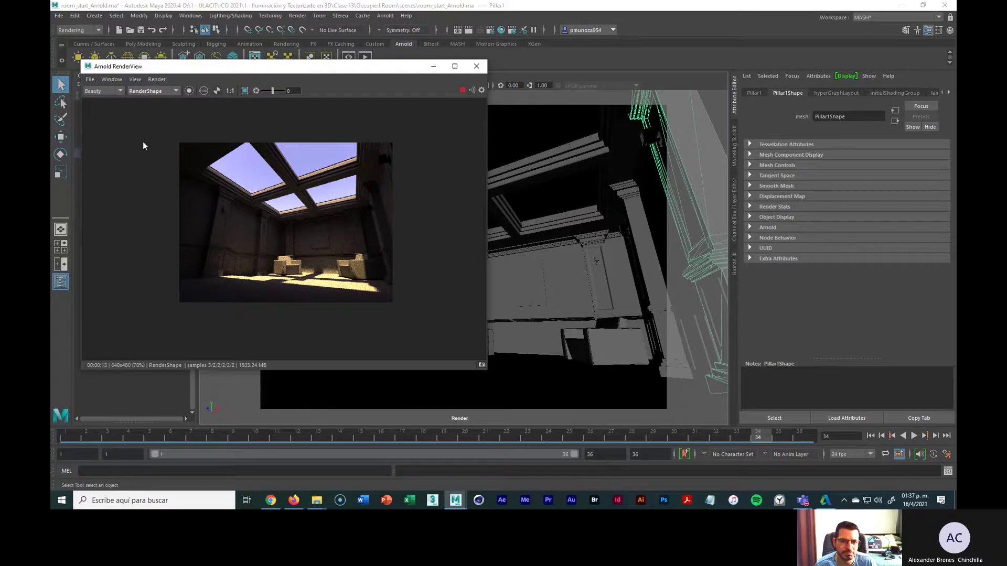
left_click(176, 91)
left_click(155, 99)
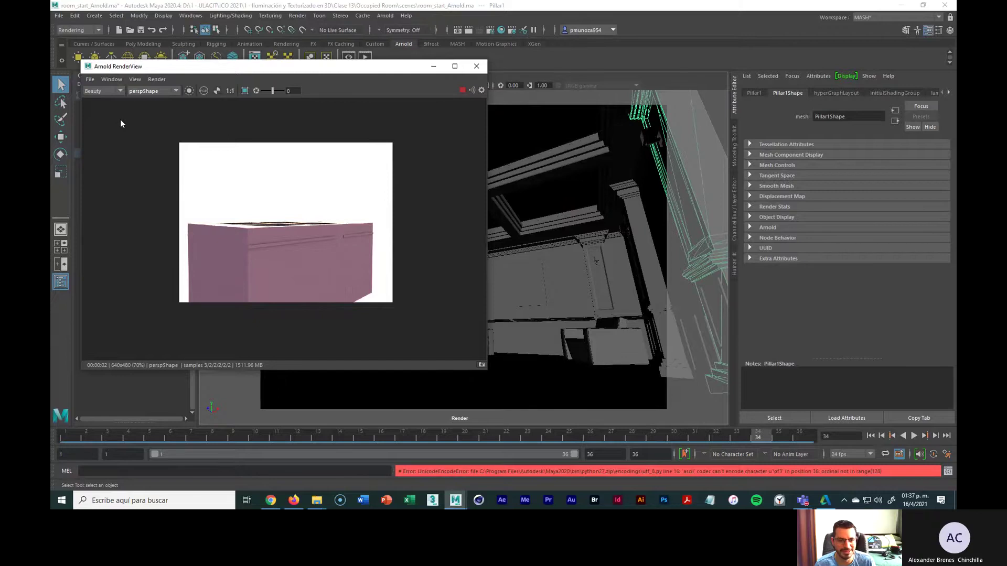
left_click(612, 383)
left_click(410, 296)
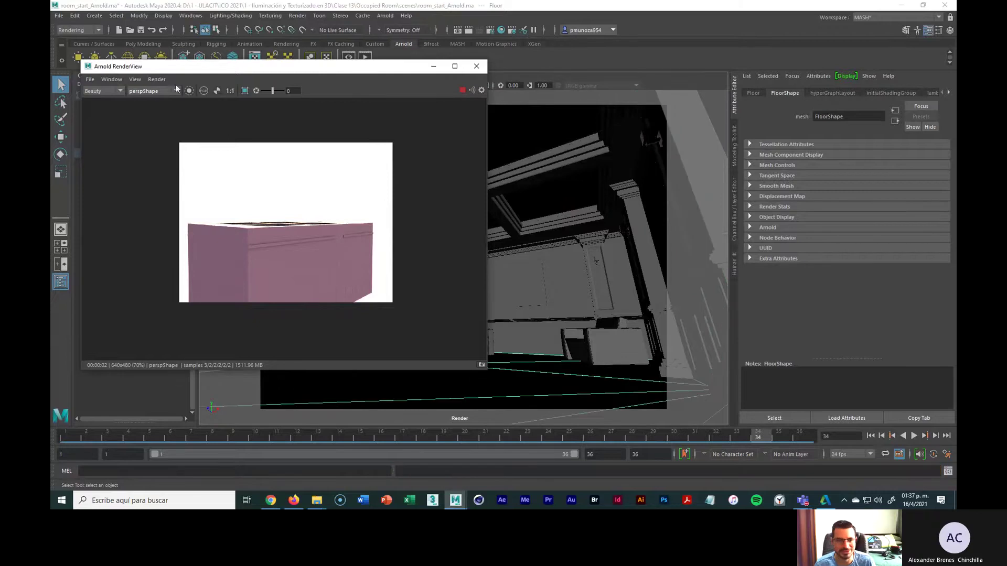
Step: Reopen the Arnold RenderView and switch its camera from perspShape to RenderShape to render the room interior
left_click(174, 91)
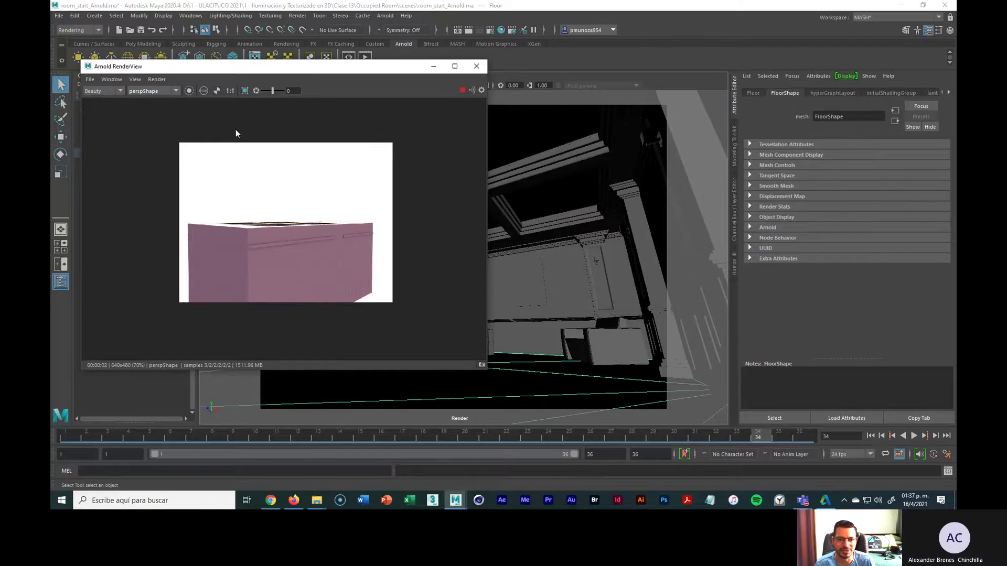
left_click(284, 226)
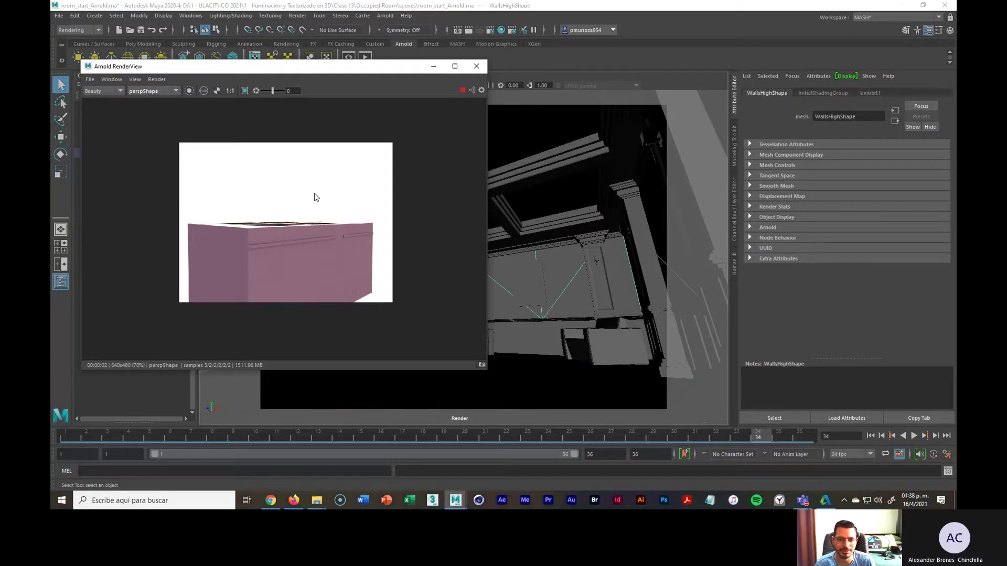
left_click(476, 66)
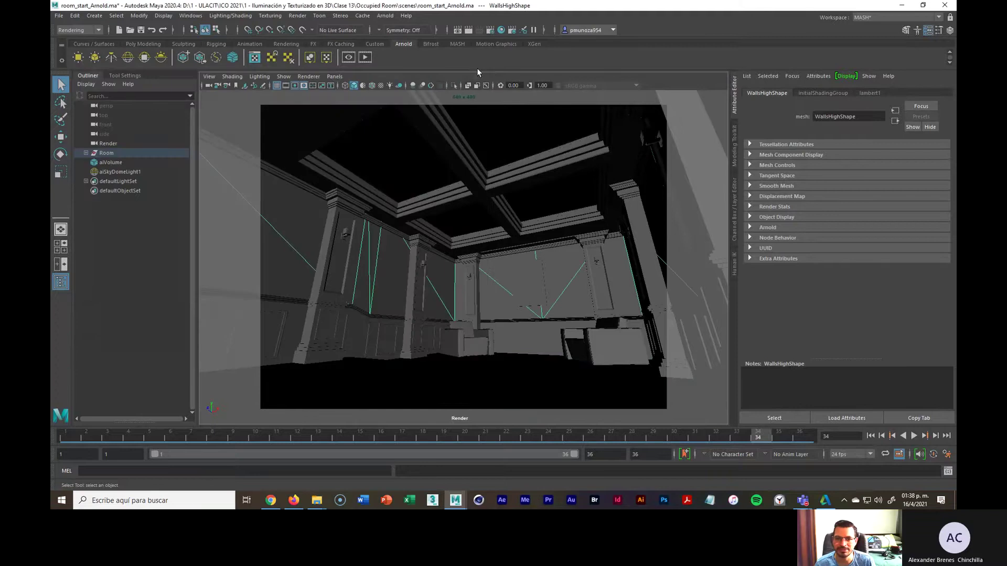
left_click(366, 57)
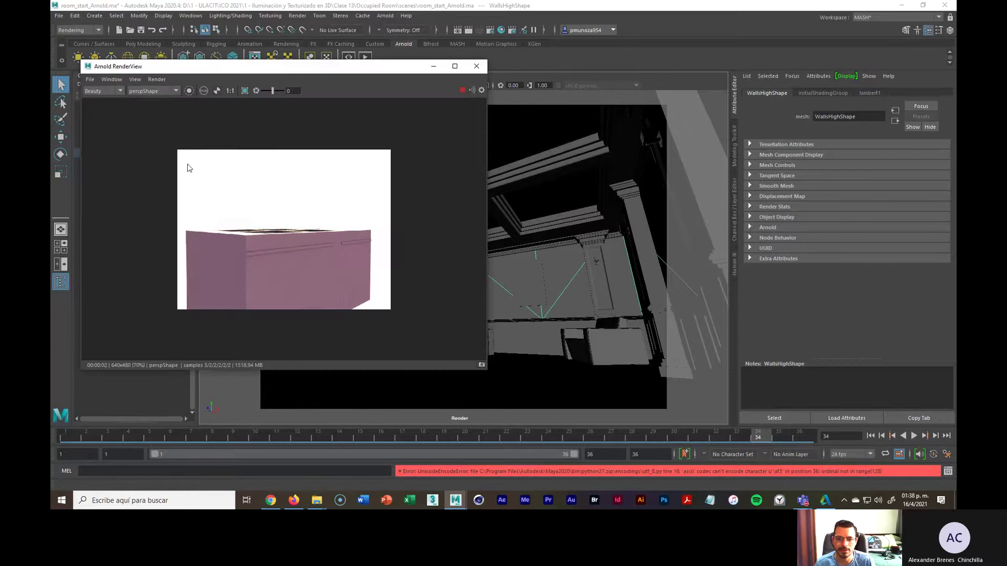
left_click(421, 387)
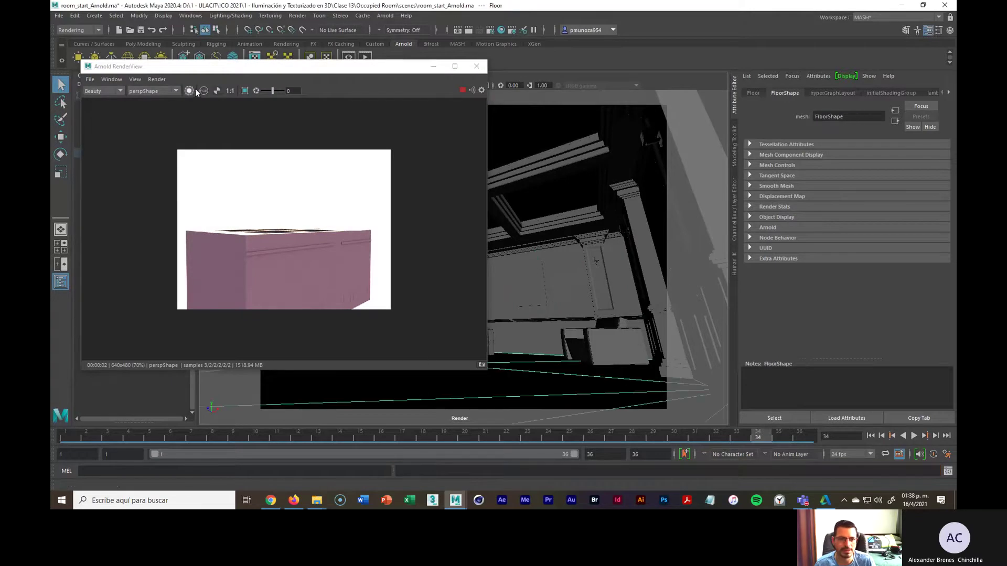
left_click(176, 90)
left_click(162, 106)
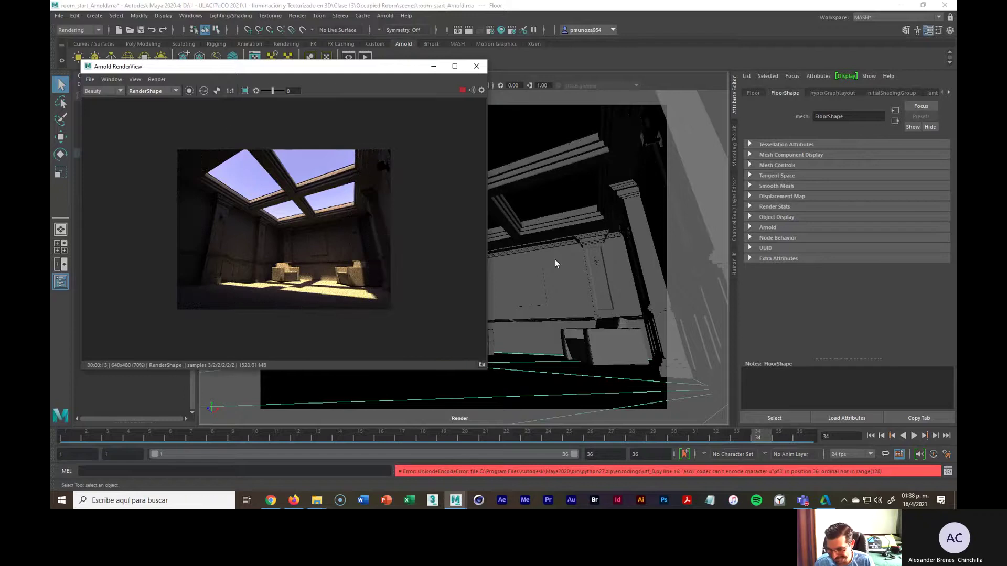
left_click(637, 371)
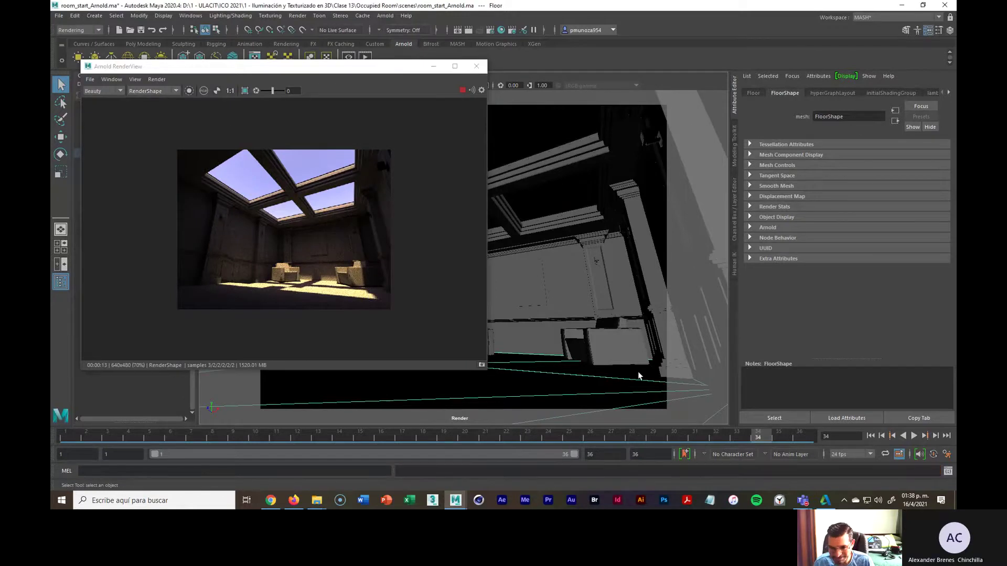
left_click(430, 311)
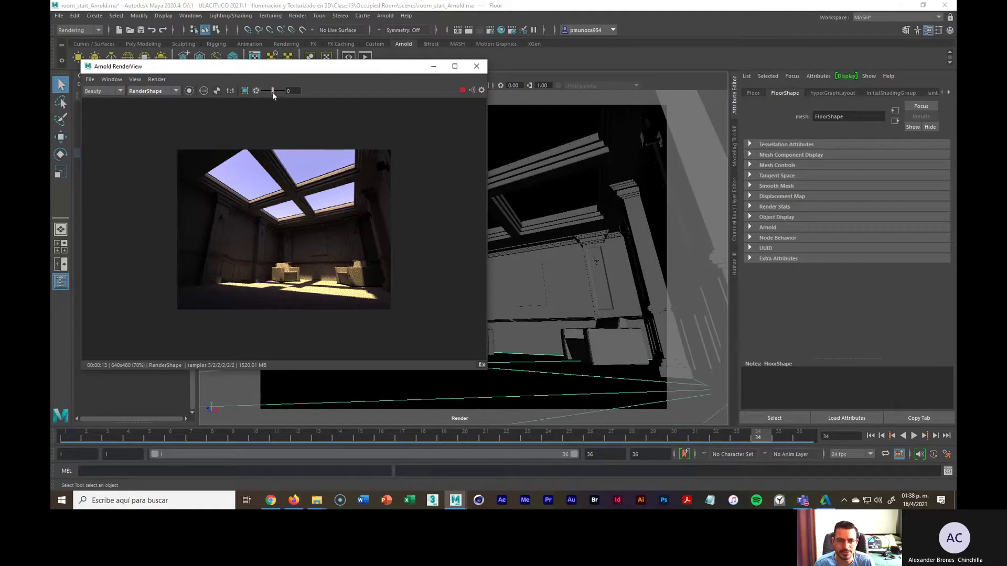
Step: Raise the RenderView exposure to 1.59, and display the aiPhysicalSky1 attributes of the sky dome light
left_click_drag(272, 92, 275, 95)
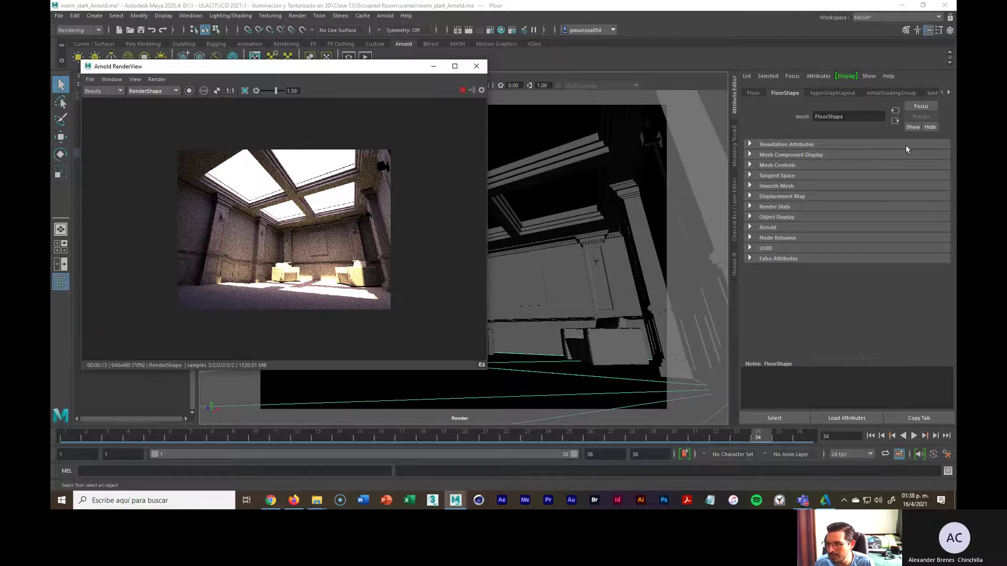
left_click(948, 92)
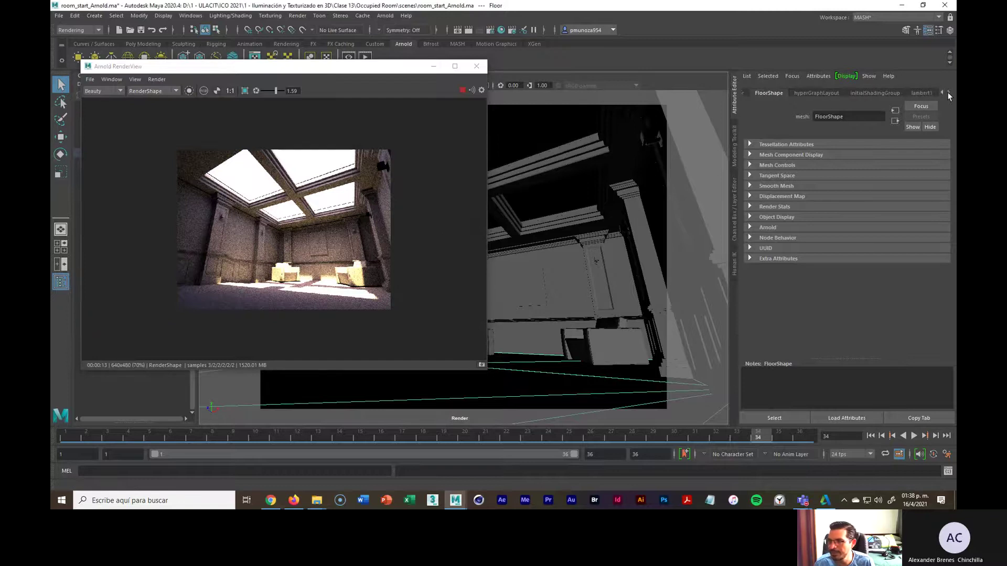
left_click(533, 136)
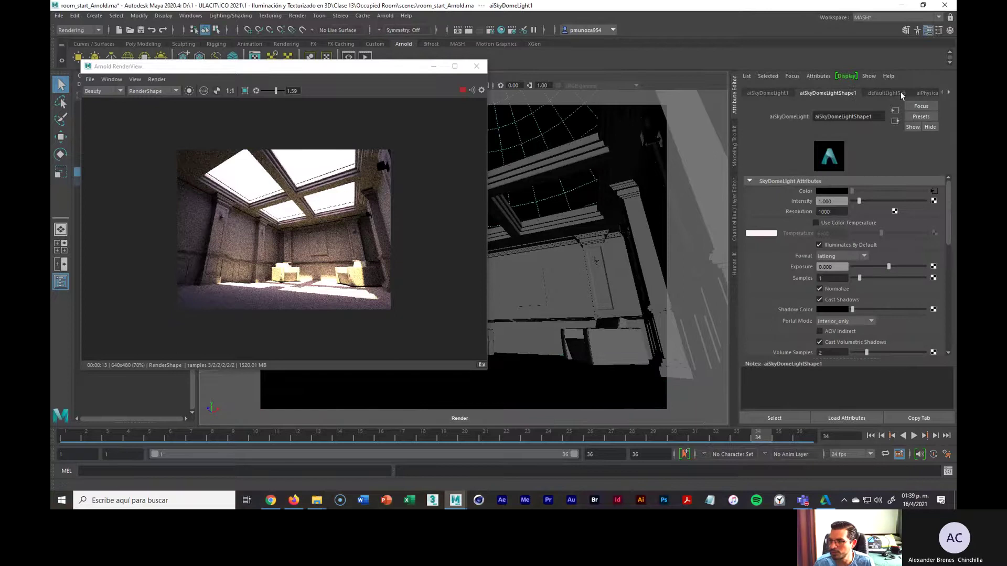
left_click(927, 93)
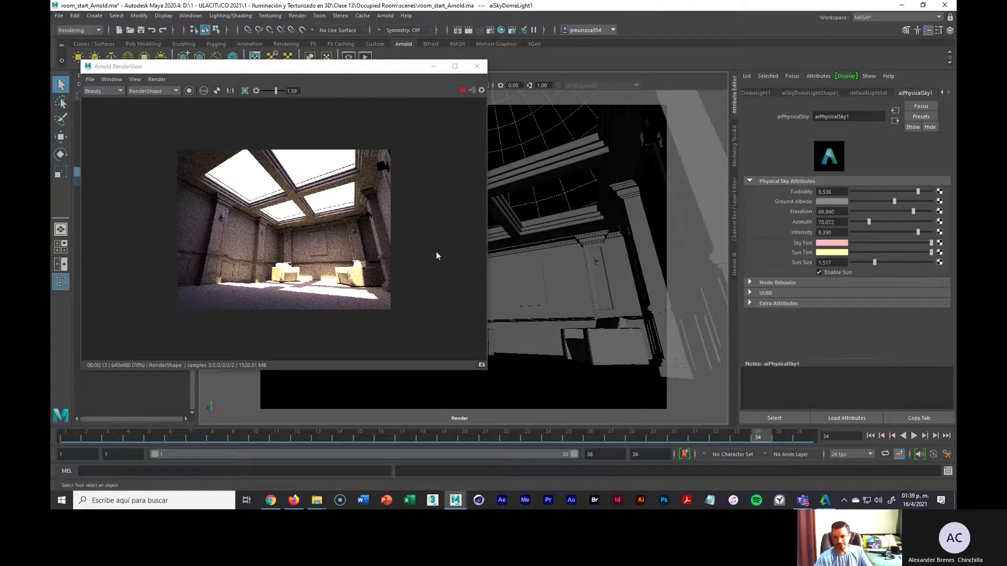
Step: Switch to Chrome to view the course's Tareas y Proyectos list, and return to Maya
left_click(272, 502)
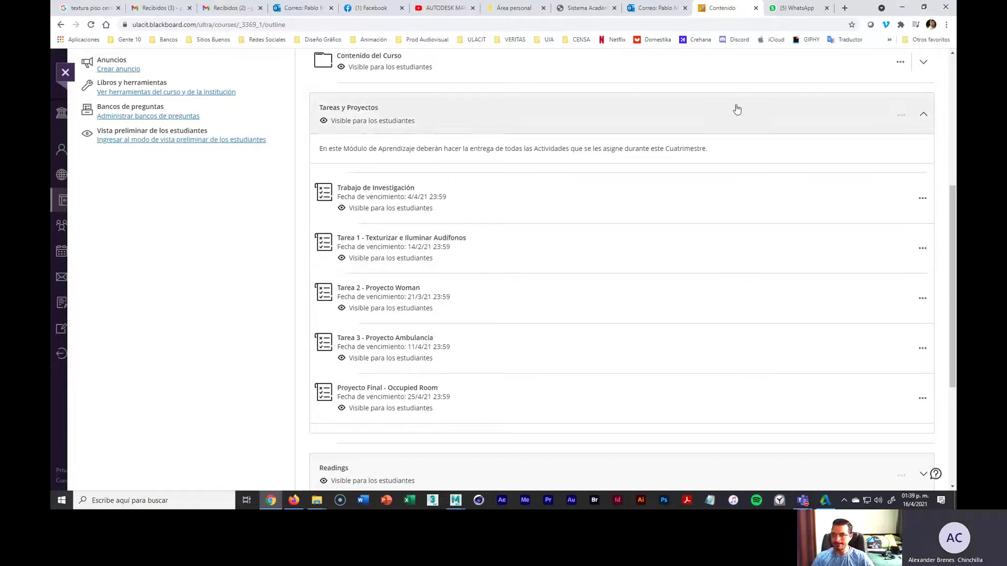
left_click(901, 8)
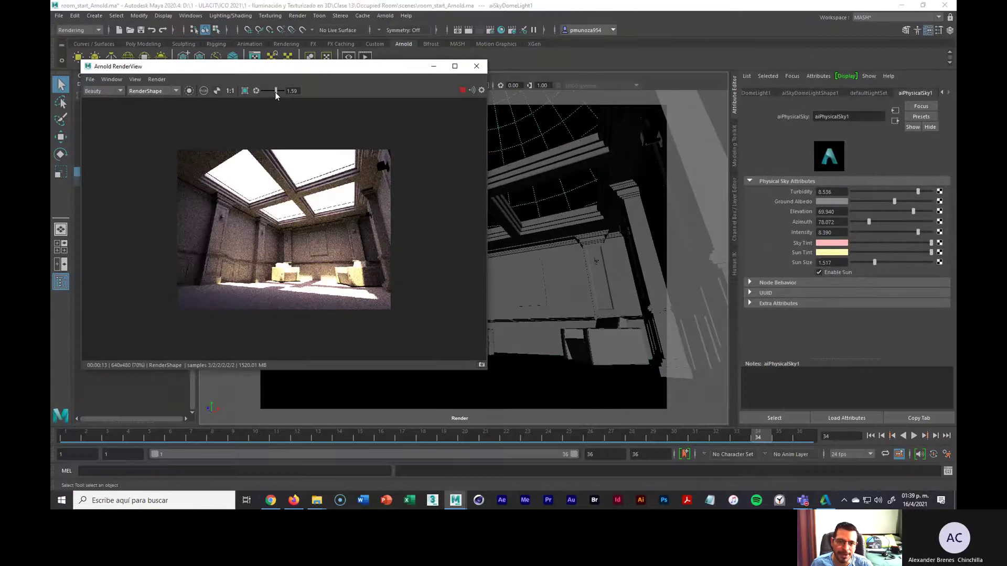
Step: Try a RenderView exposure of -0.45 and reset it to 0, switching the crop region on and off again
left_click_drag(275, 92, 272, 97)
left_click(244, 91)
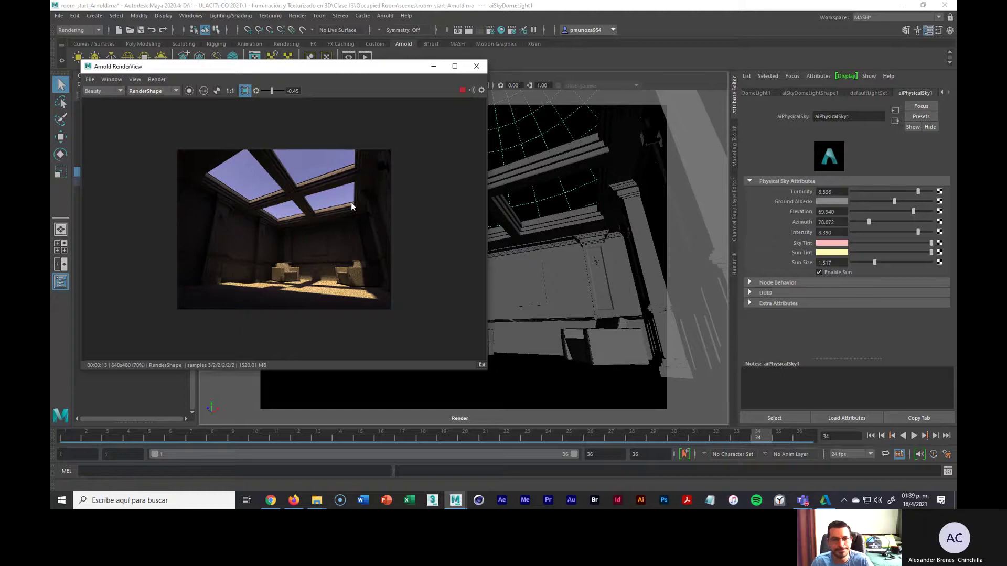
left_click(256, 92)
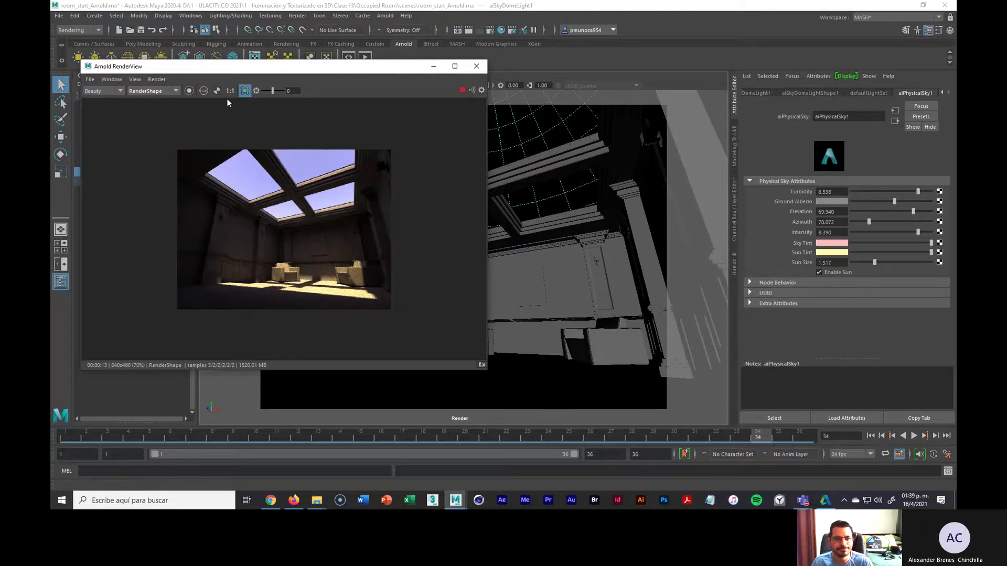
left_click(245, 91)
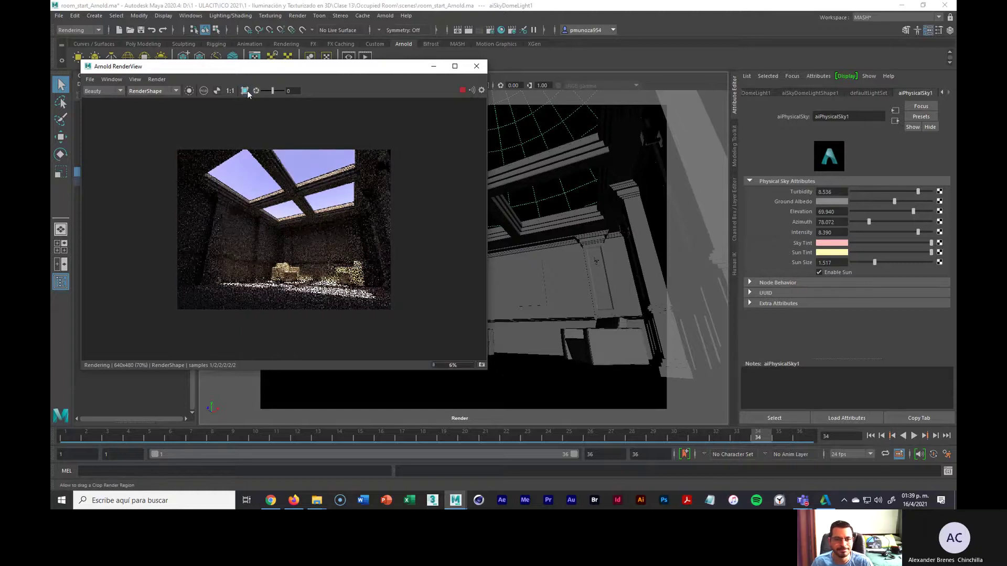
Step: Cycle the RenderView display through the red, green, blue, alpha and luma channels, and return to all channels
left_click(204, 91)
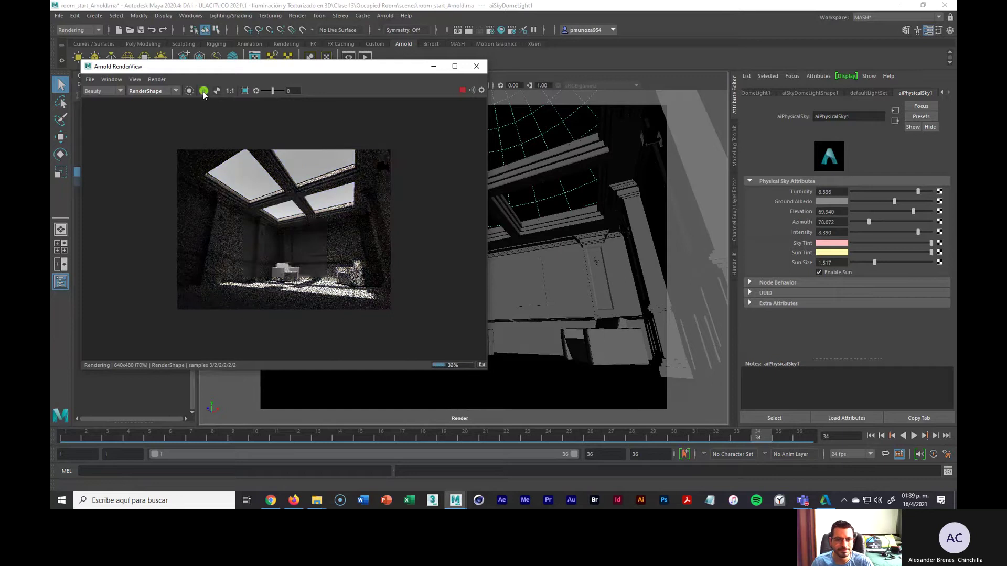
left_click(204, 91)
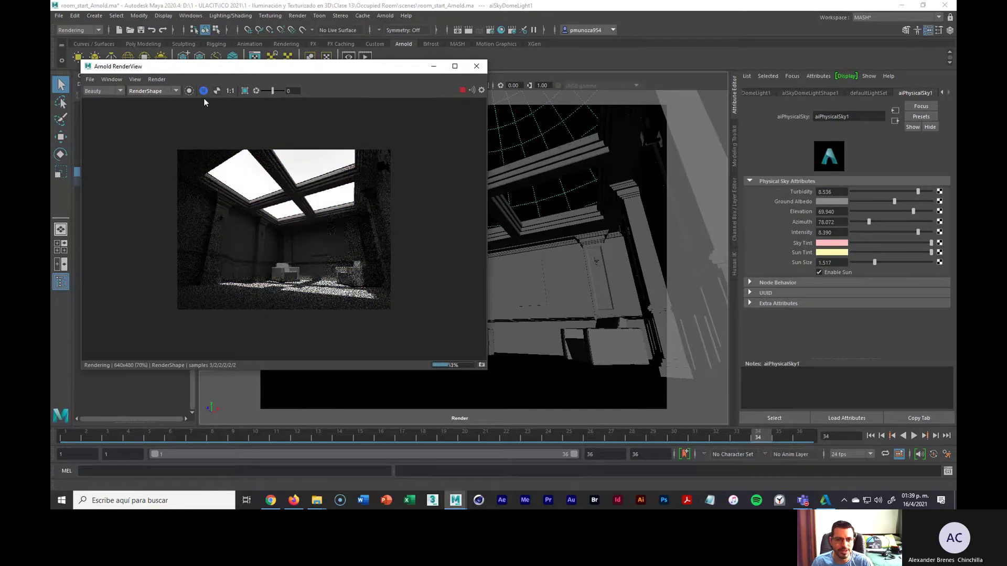
left_click(204, 91)
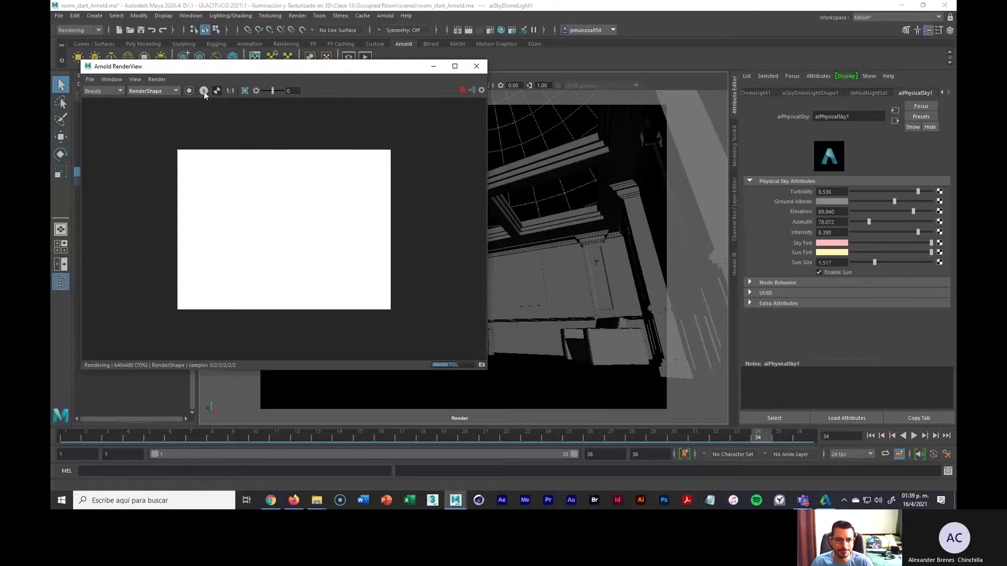
left_click(204, 92)
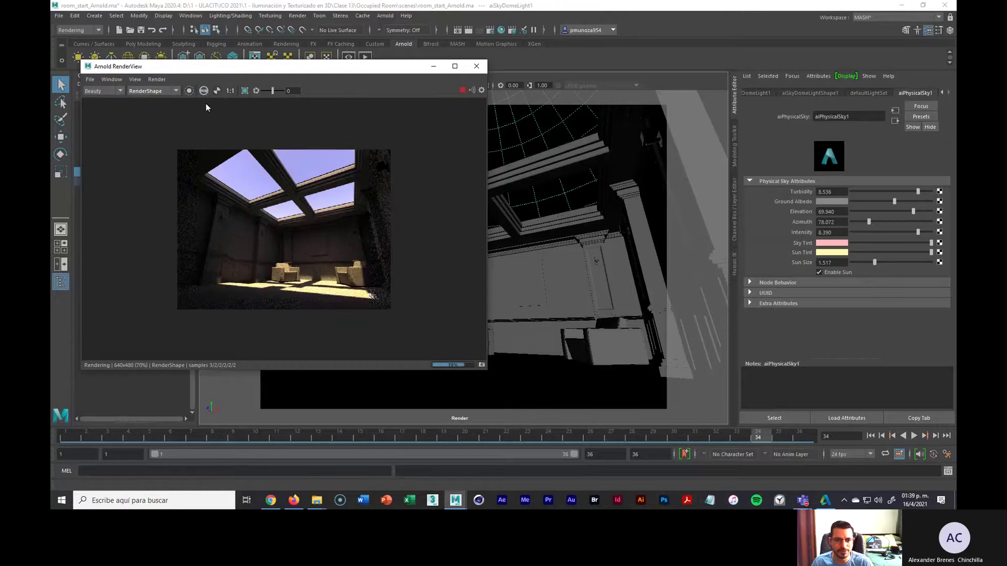
left_click(204, 91)
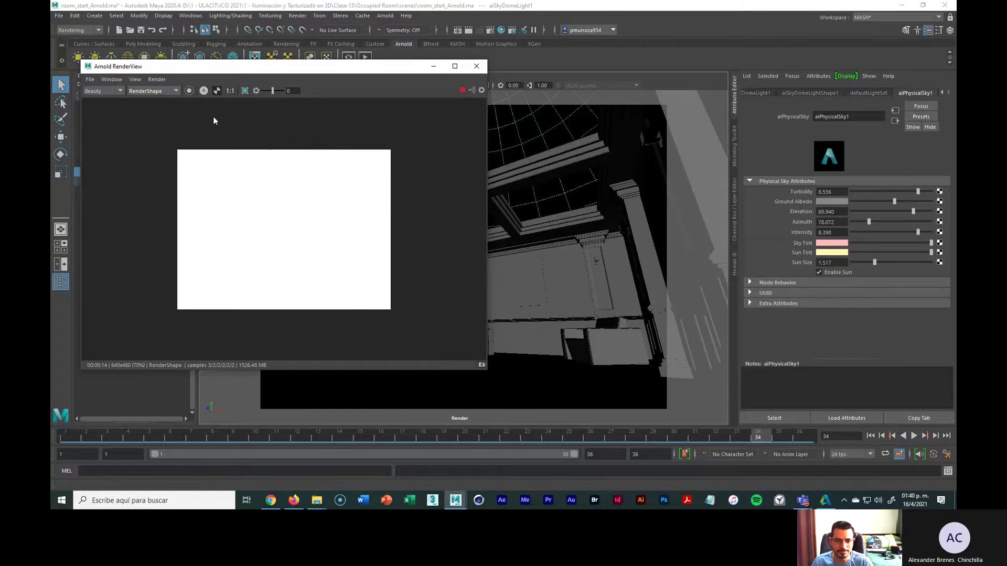
left_click(204, 90)
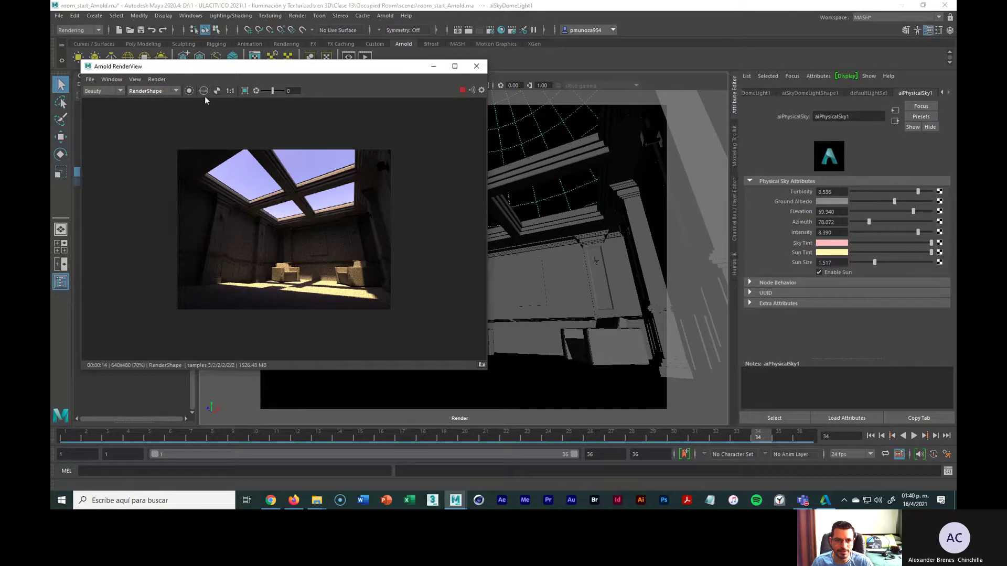
left_click(203, 92)
left_click(203, 91)
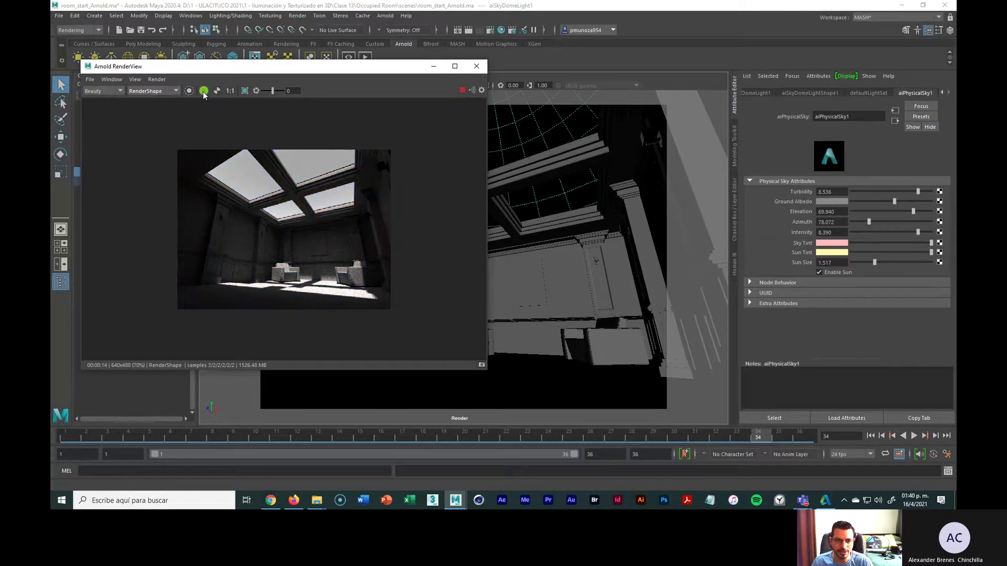
left_click(203, 91)
left_click(203, 92)
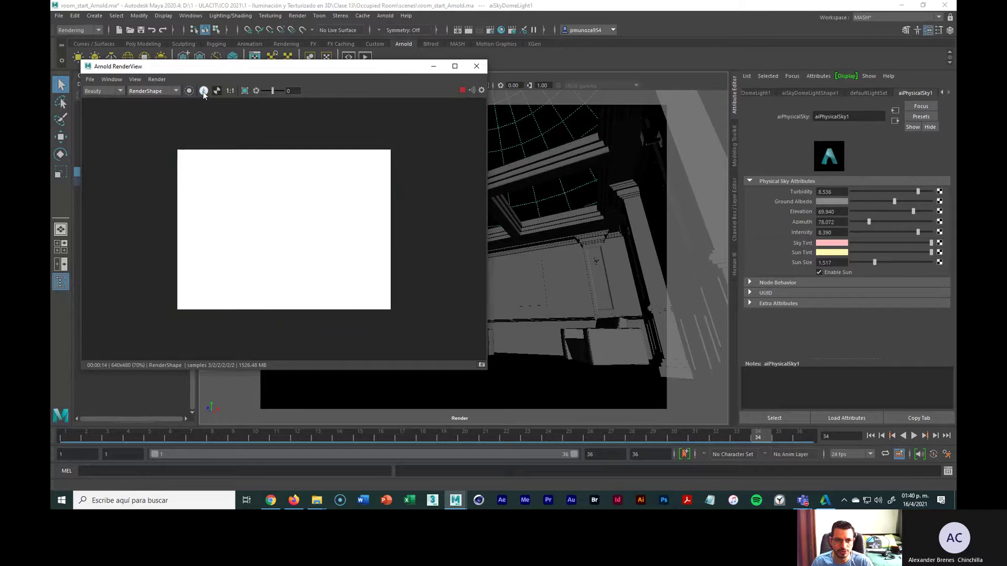
left_click(203, 92)
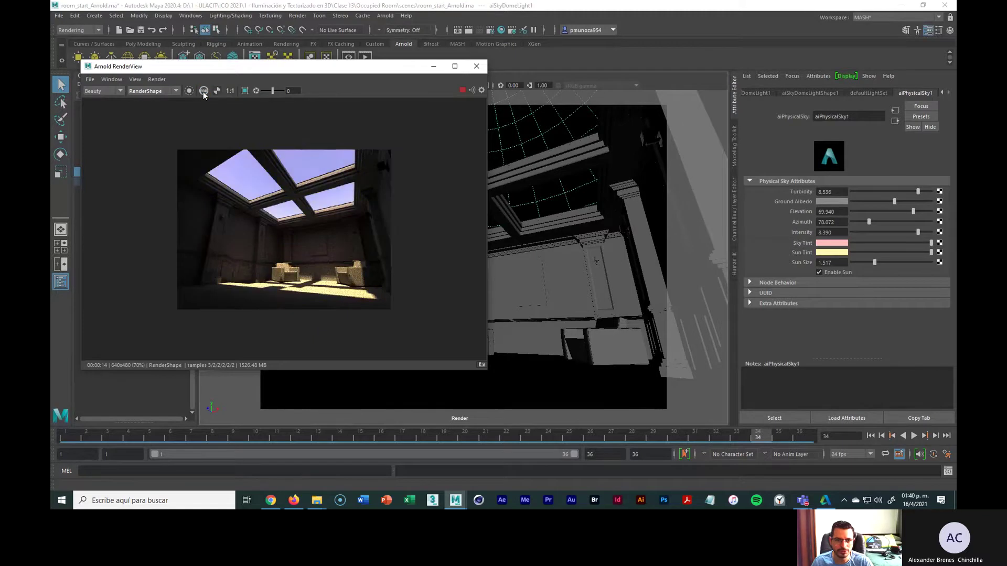
left_click(204, 92)
left_click(203, 91)
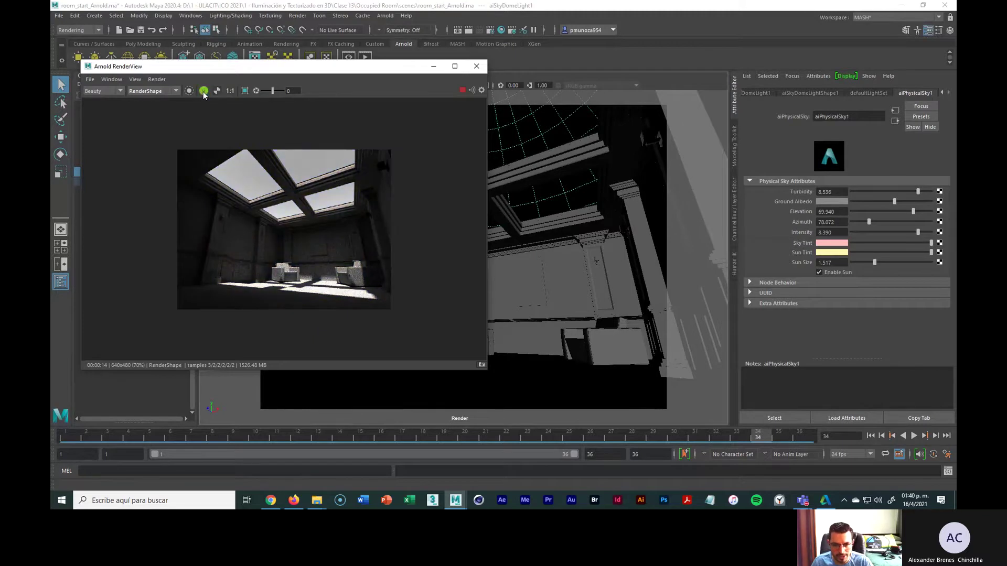
left_click(203, 91)
left_click(203, 91)
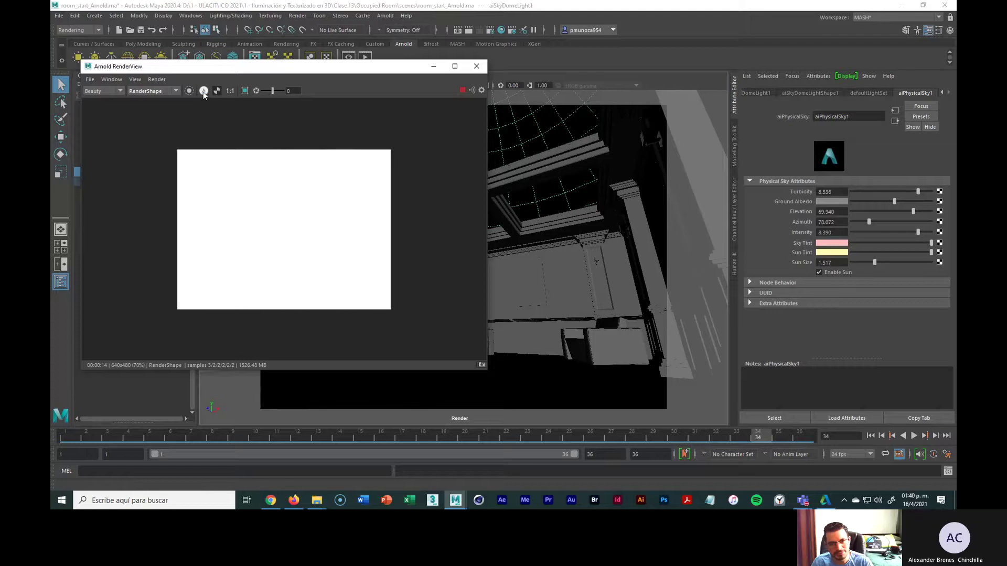
left_click(203, 91)
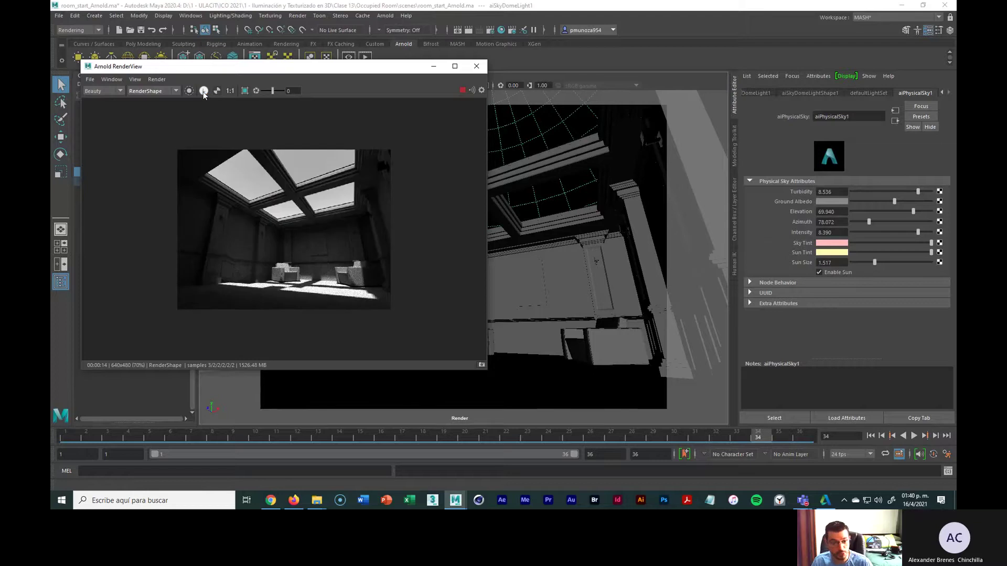
left_click(204, 91)
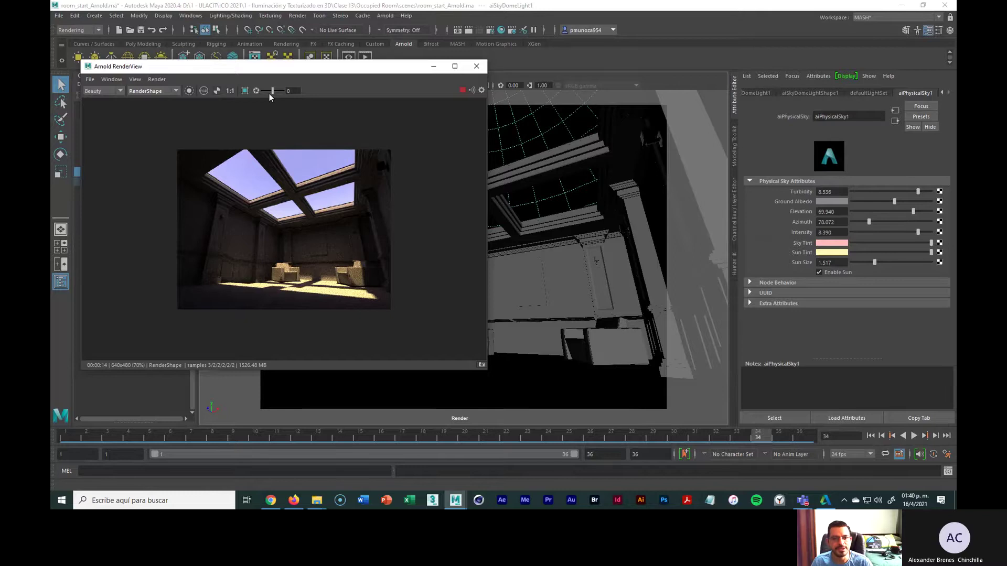
Step: Try isolating the selected sky dome light in the RenderView, and turn the isolation off again
left_click(189, 91)
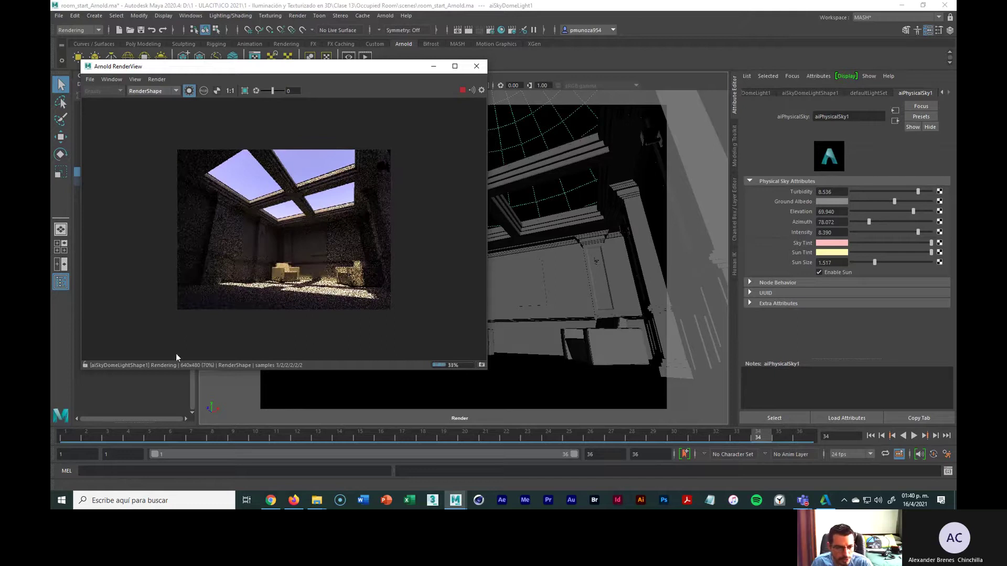
left_click(189, 91)
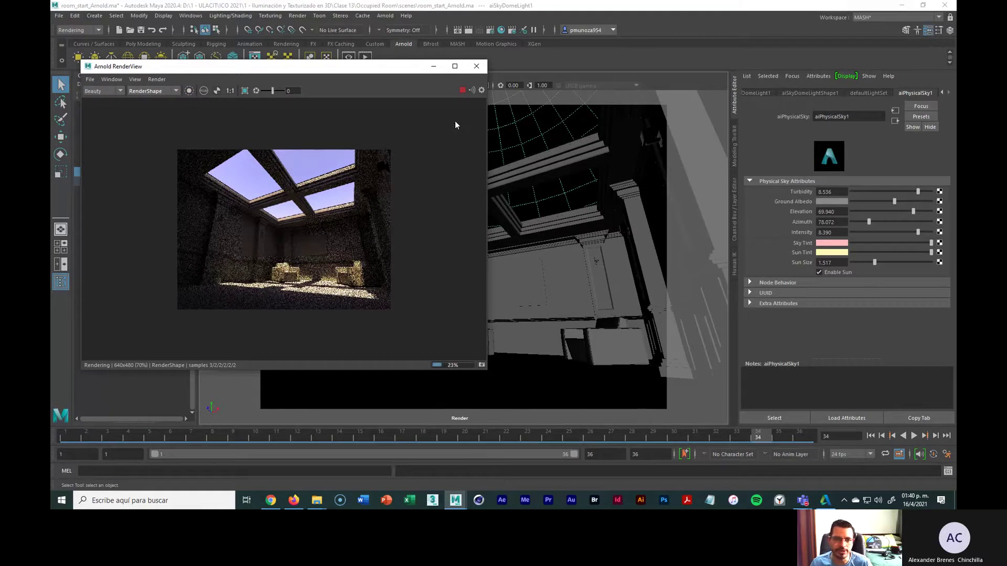
left_click(168, 80)
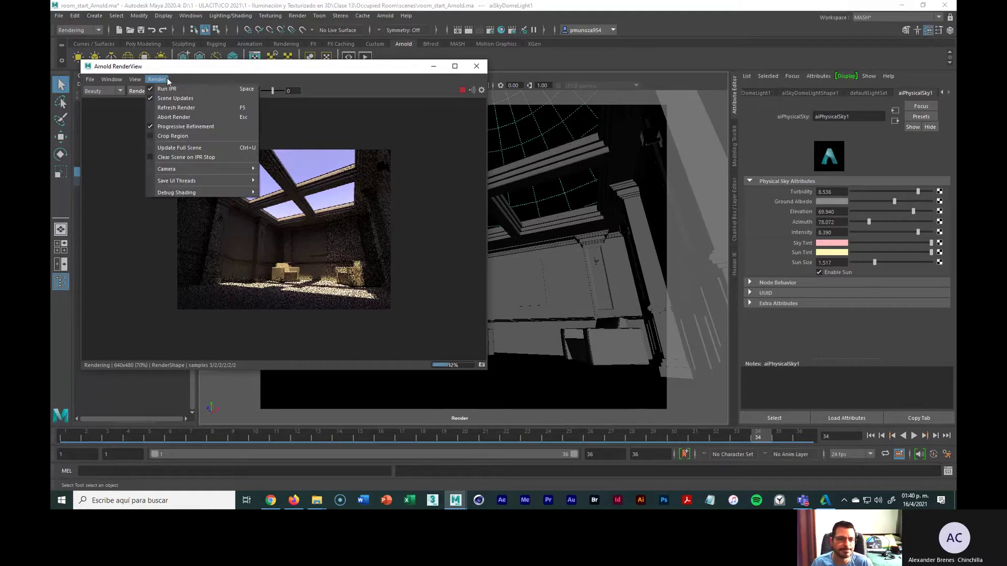
key("Escape")
left_click(136, 80)
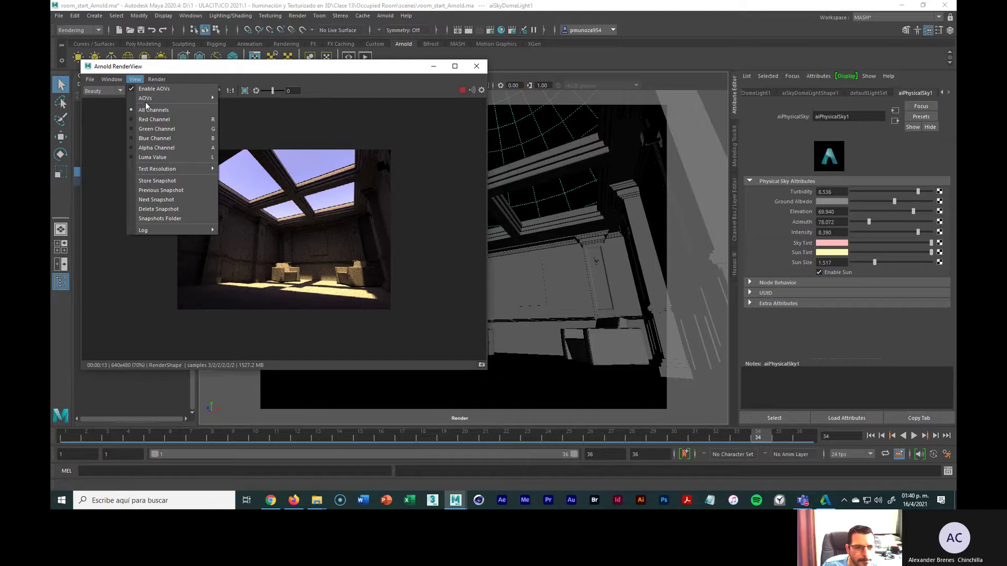
mouse_move(152, 101)
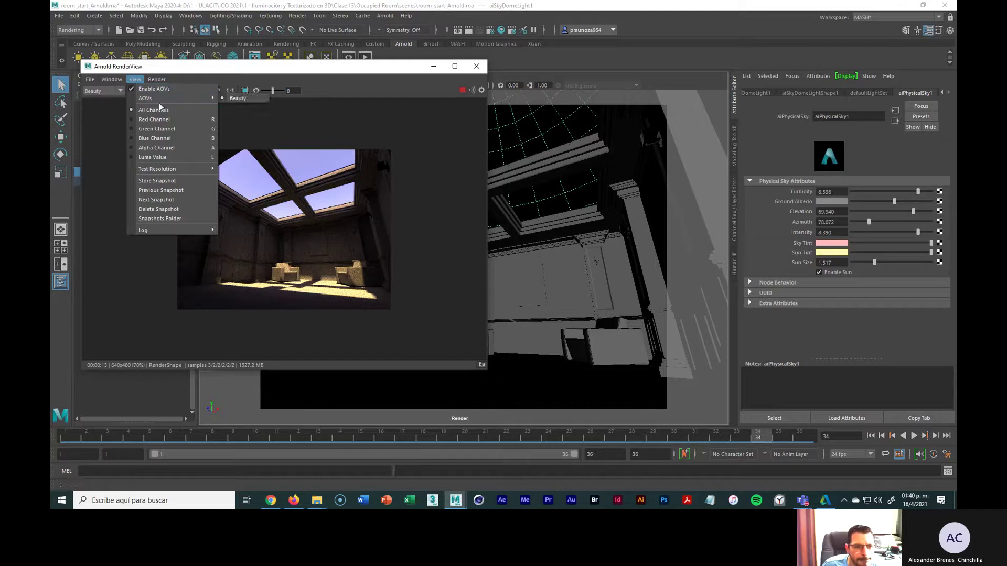
mouse_move(181, 233)
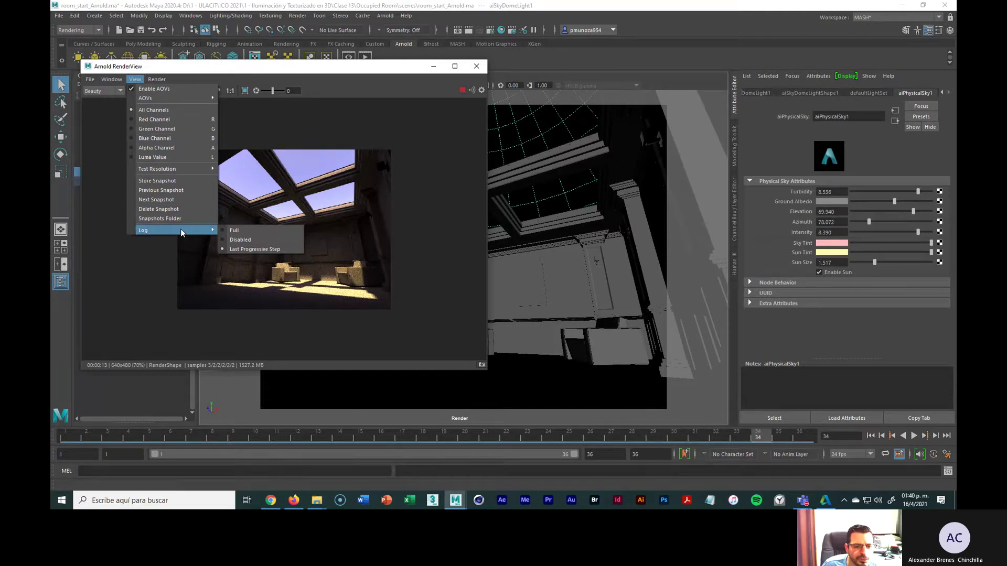
Step: Examine the Apply Color Management choices in the RenderView's Save Image Options, and close the dialog
mouse_move(116, 81)
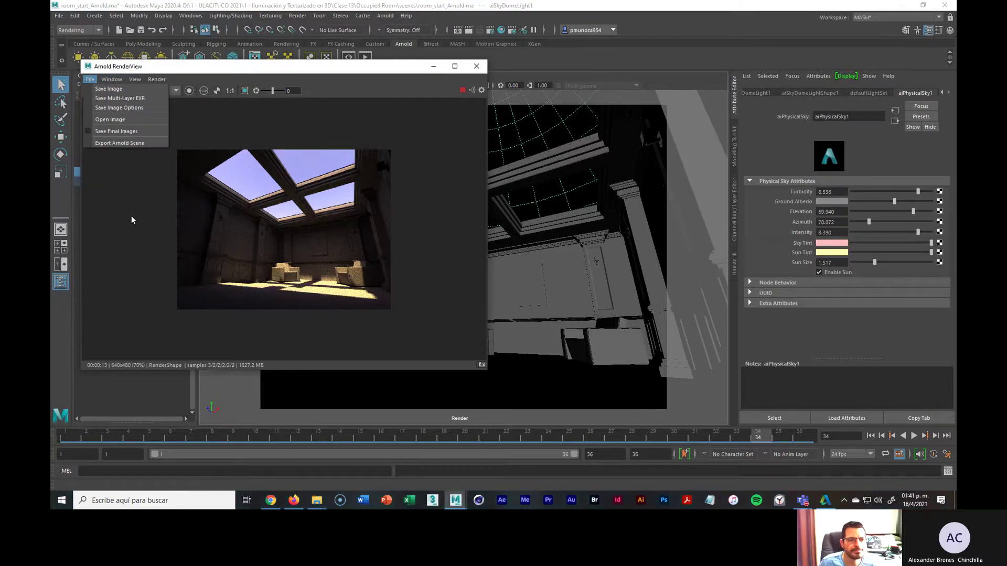
left_click(139, 107)
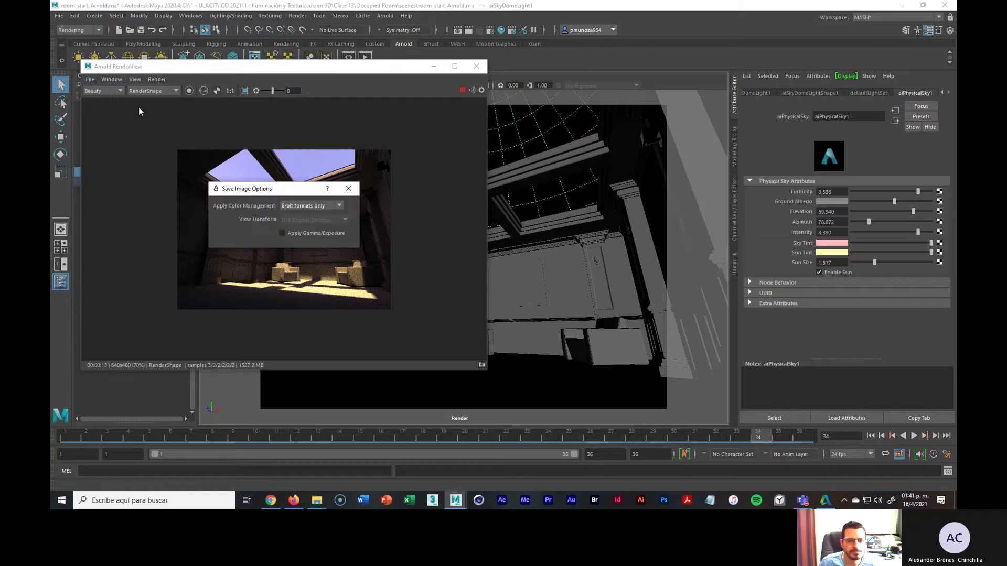
left_click(340, 206)
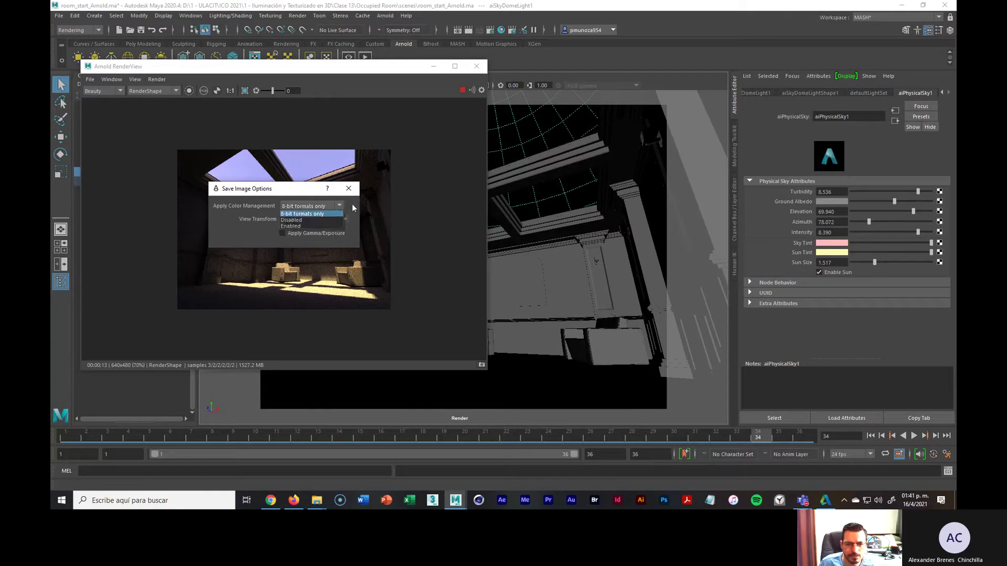
left_click(352, 208)
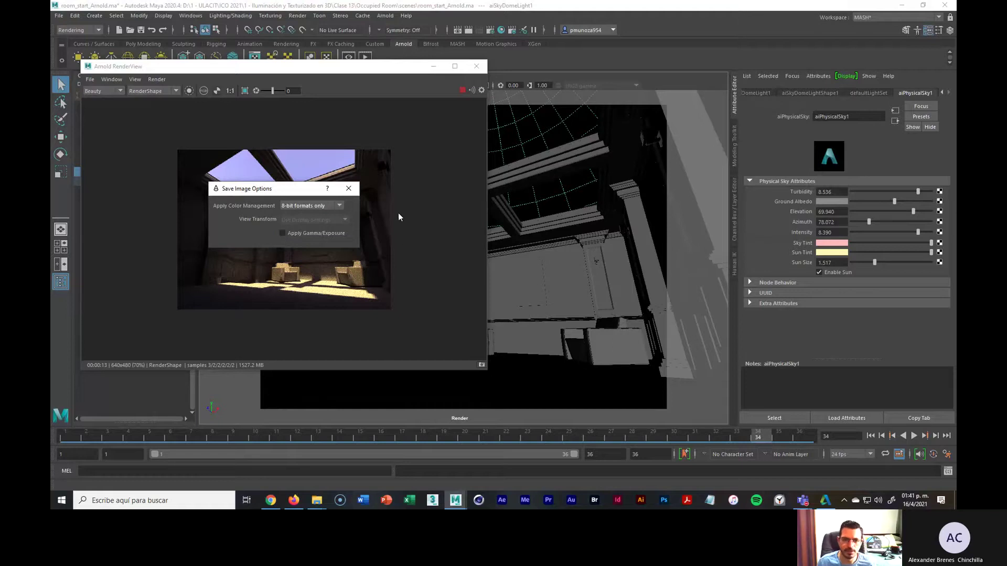
left_click(348, 188)
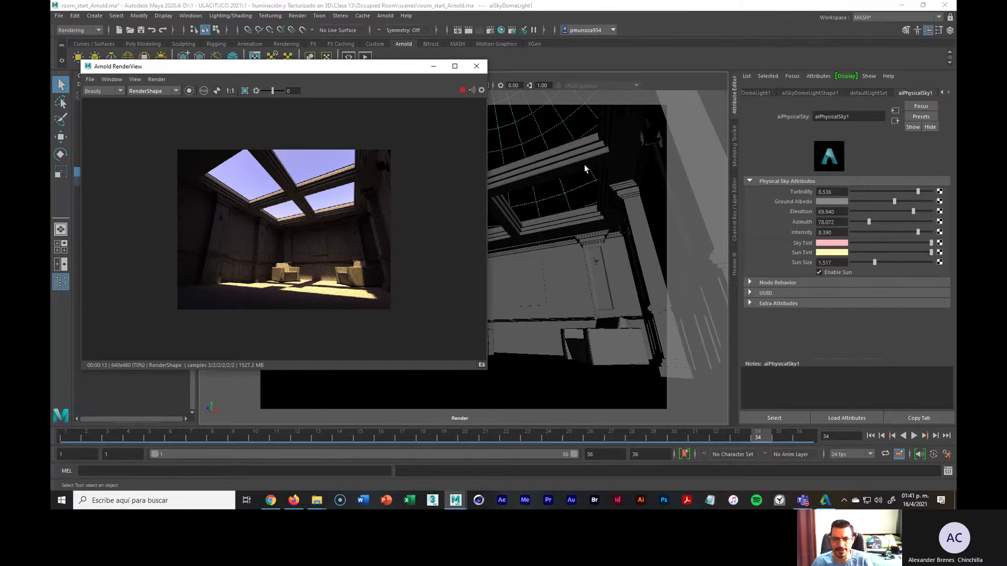
Step: Close the Arnold RenderView and save the room_start_Arnold scene
left_click(478, 67)
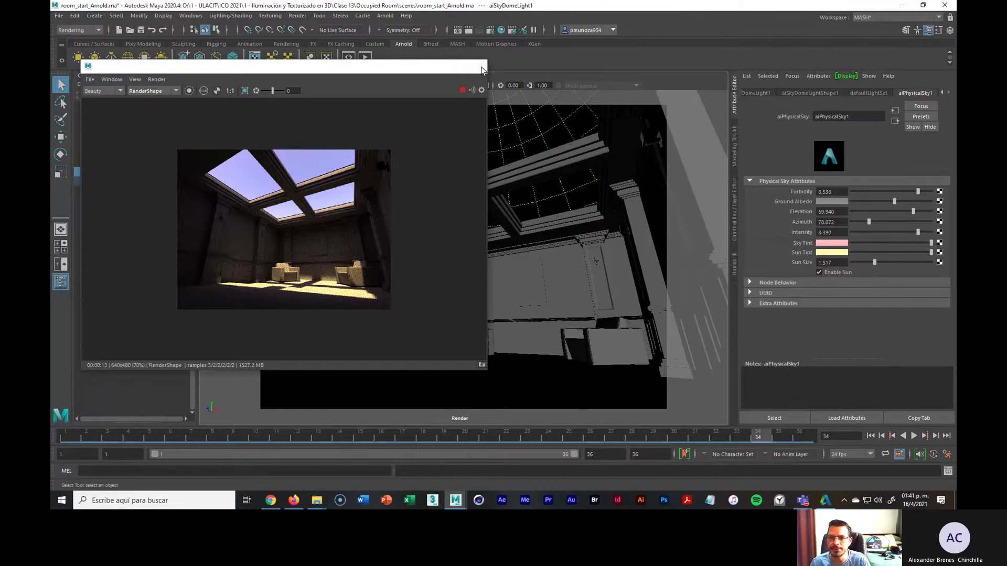
left_click(58, 15)
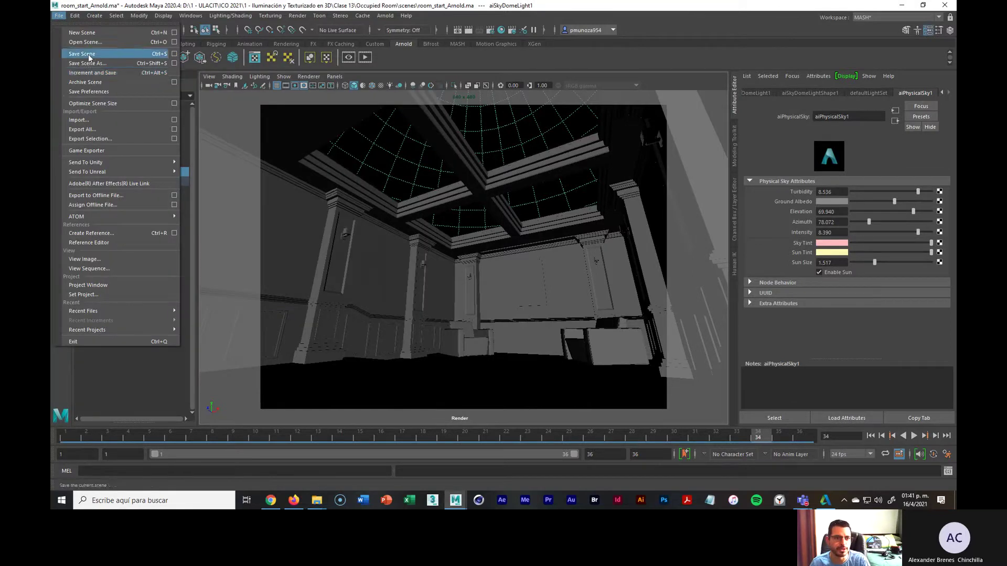
left_click(82, 54)
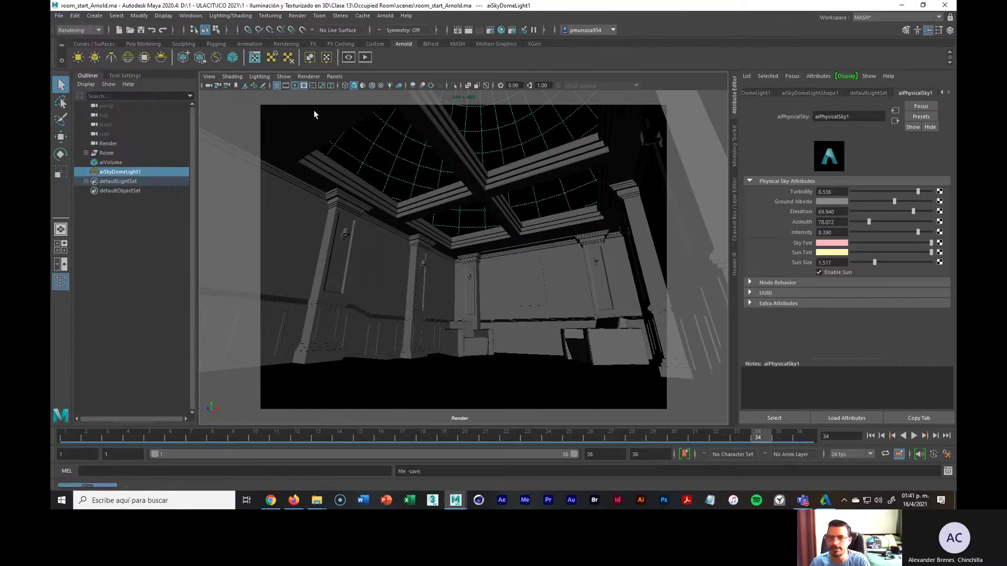
Step: Switch to File Explorer, view Render 1.jpg from the Occupied Room project's images folder, and close the image
left_click(902, 6)
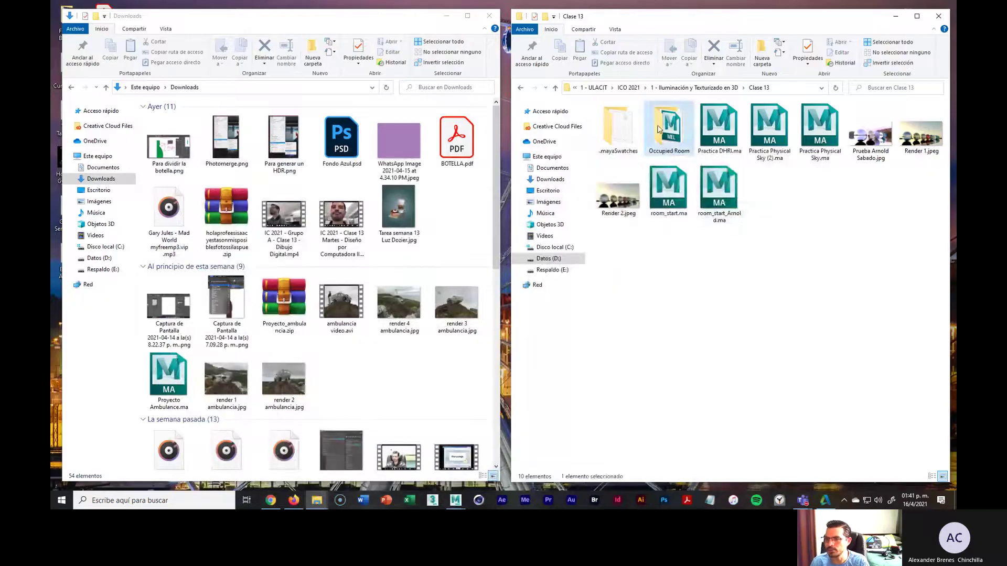
double_click(668, 127)
double_click(870, 135)
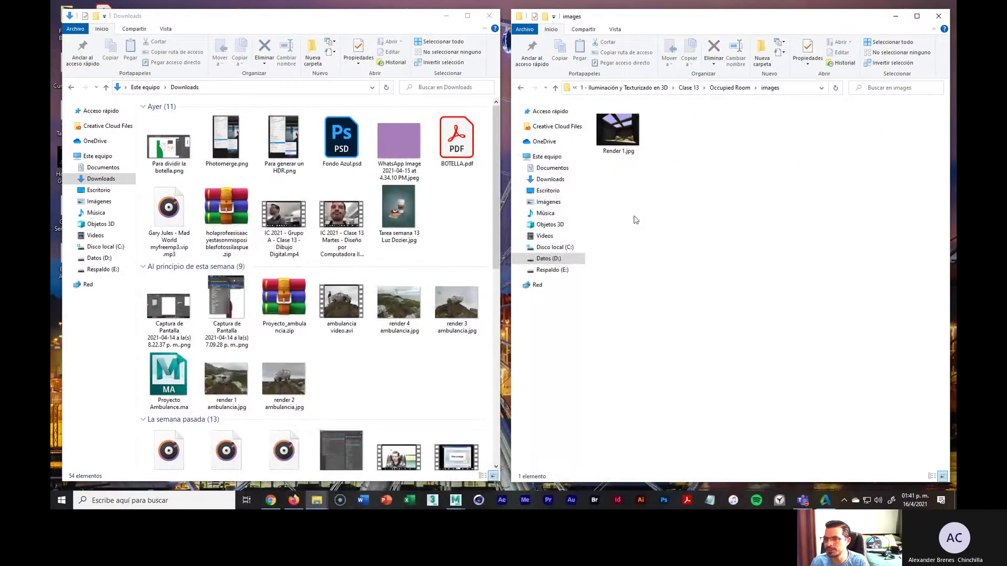
left_click(622, 150)
double_click(624, 151)
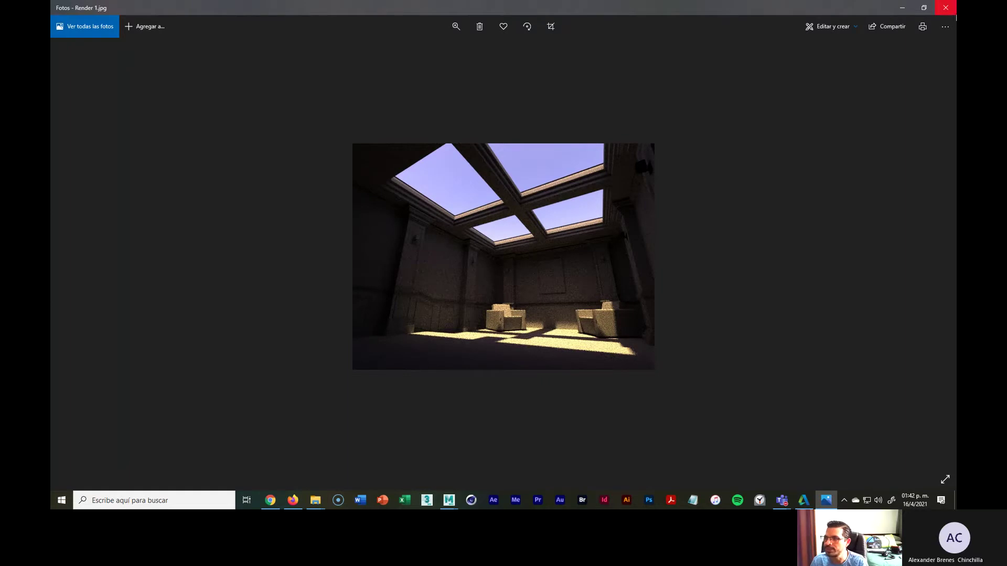
left_click(947, 10)
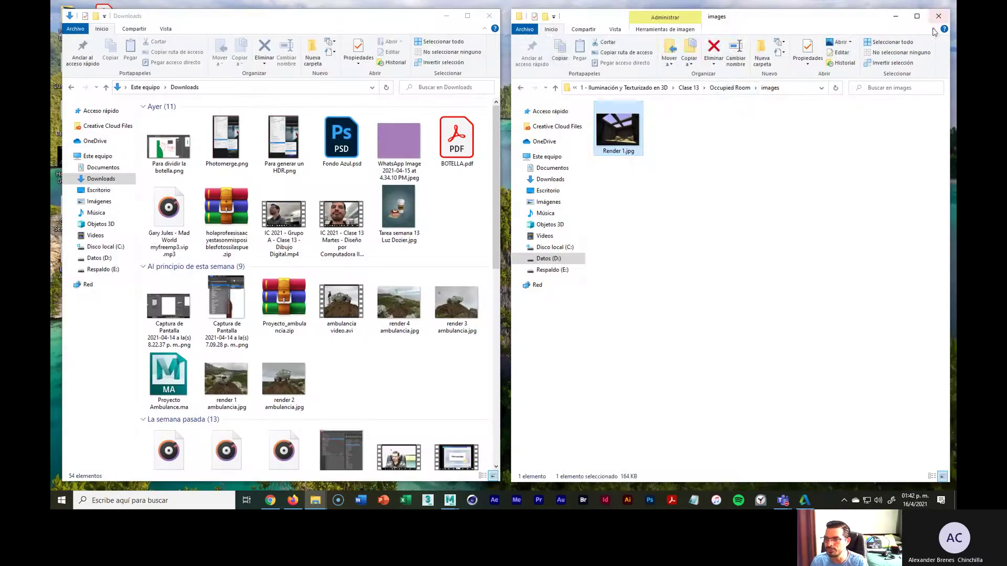